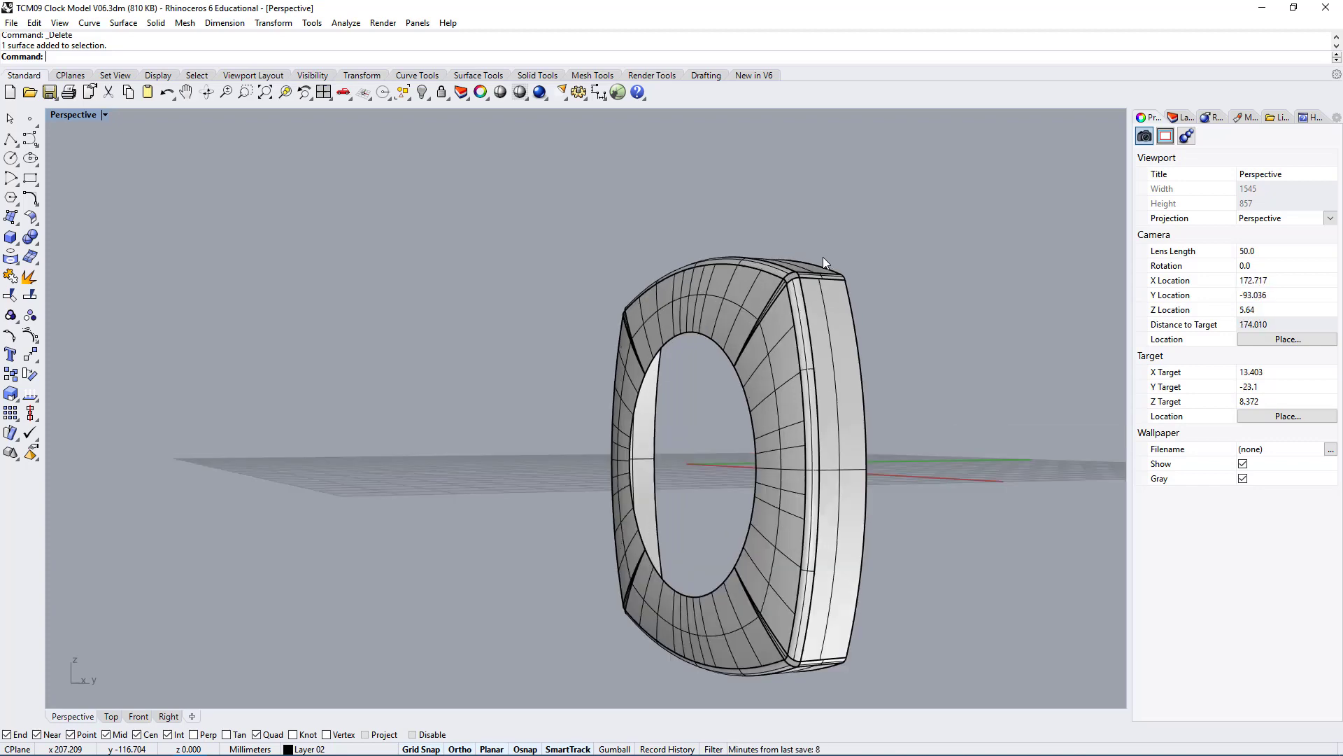
Examine the open gap at the clock body's upper corner where the rounded edge surfaces meet.
{"action": "scroll", "coordinate": [807, 391], "scroll_direction": "up", "scroll_amount": 6}
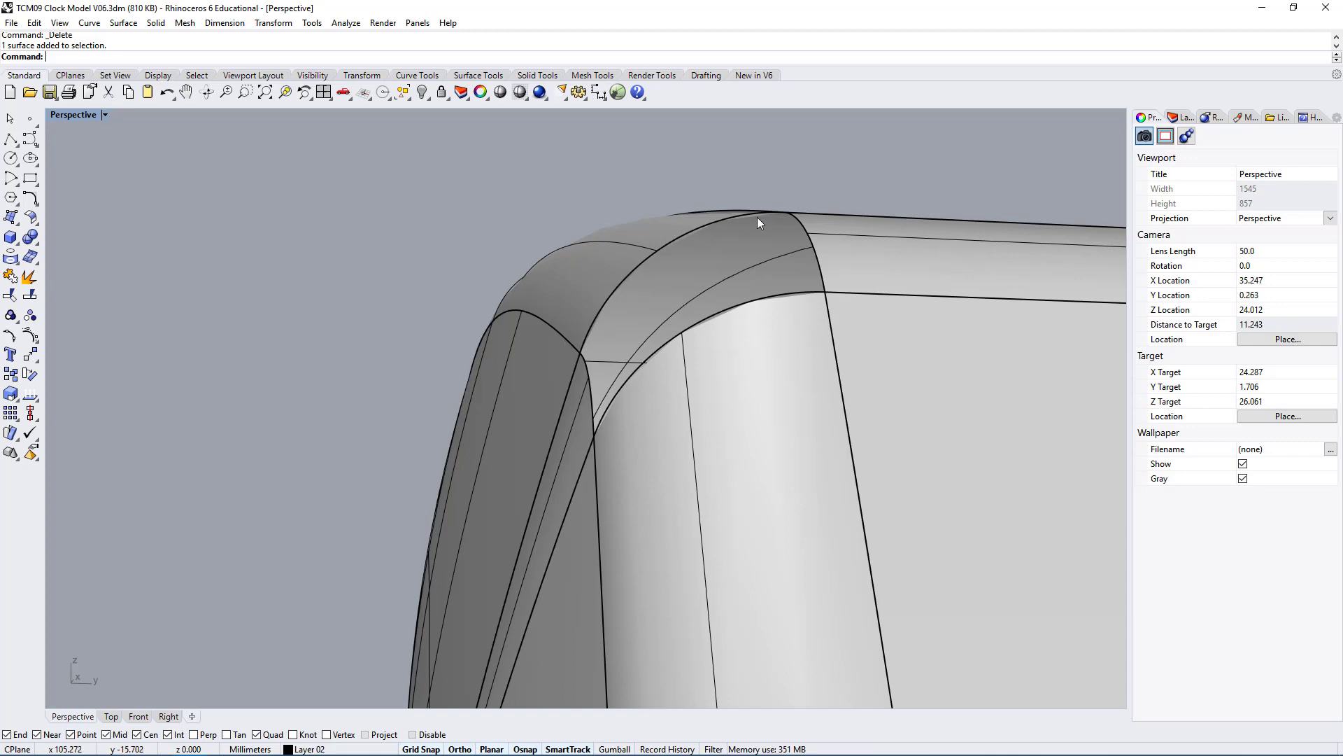
{"action": "scroll", "coordinate": [742, 336], "scroll_direction": "up", "scroll_amount": 6}
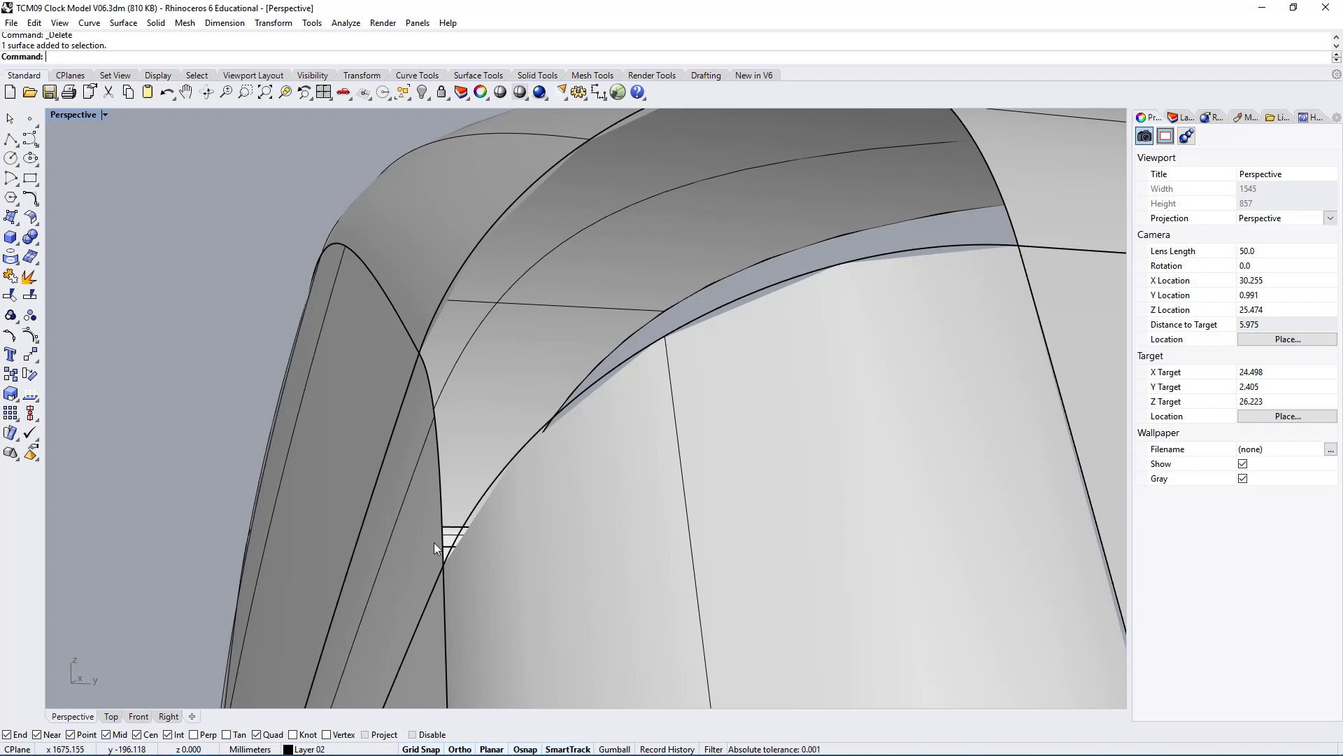
{"action": "right_click_drag", "start_coordinate": [444, 564], "coordinate": [568, 572]}
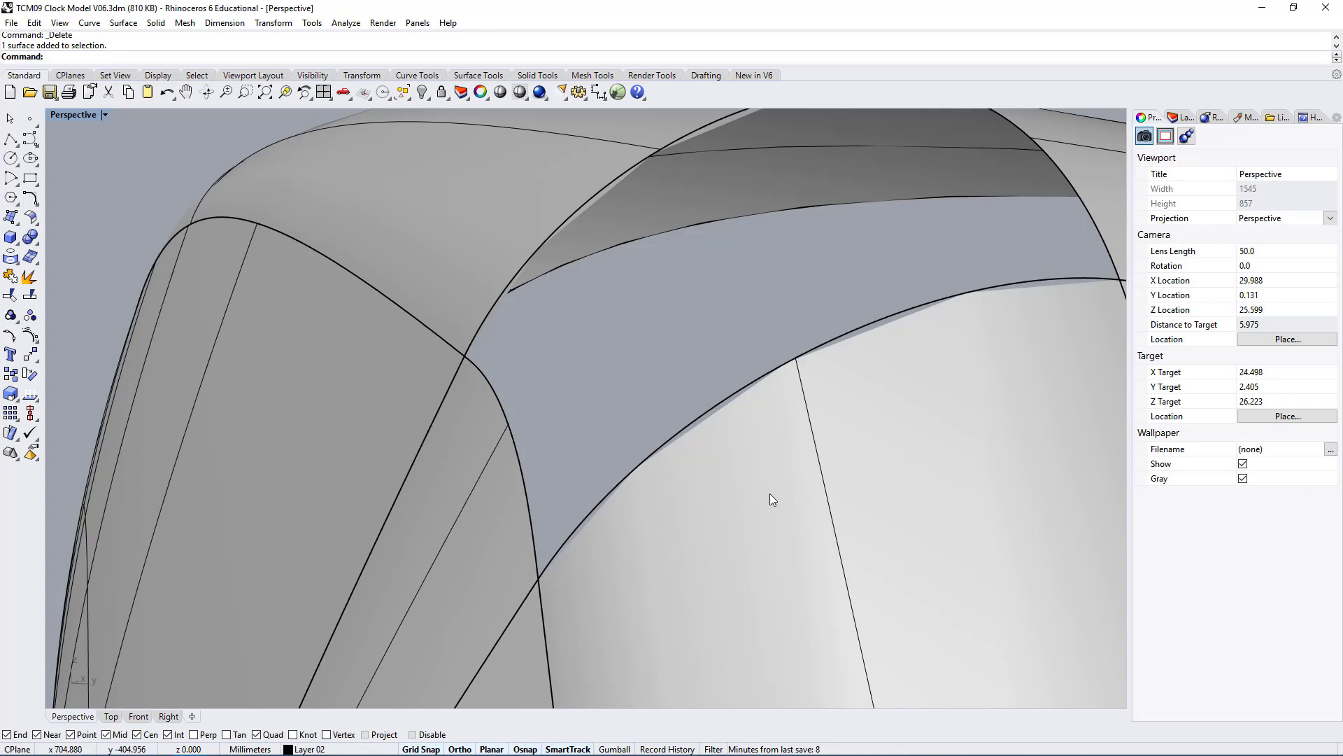
{"action": "right_click_drag", "start_coordinate": [767, 492], "coordinate": [746, 483]}
{"action": "scroll", "coordinate": [473, 295], "scroll_direction": "down", "scroll_amount": 2}
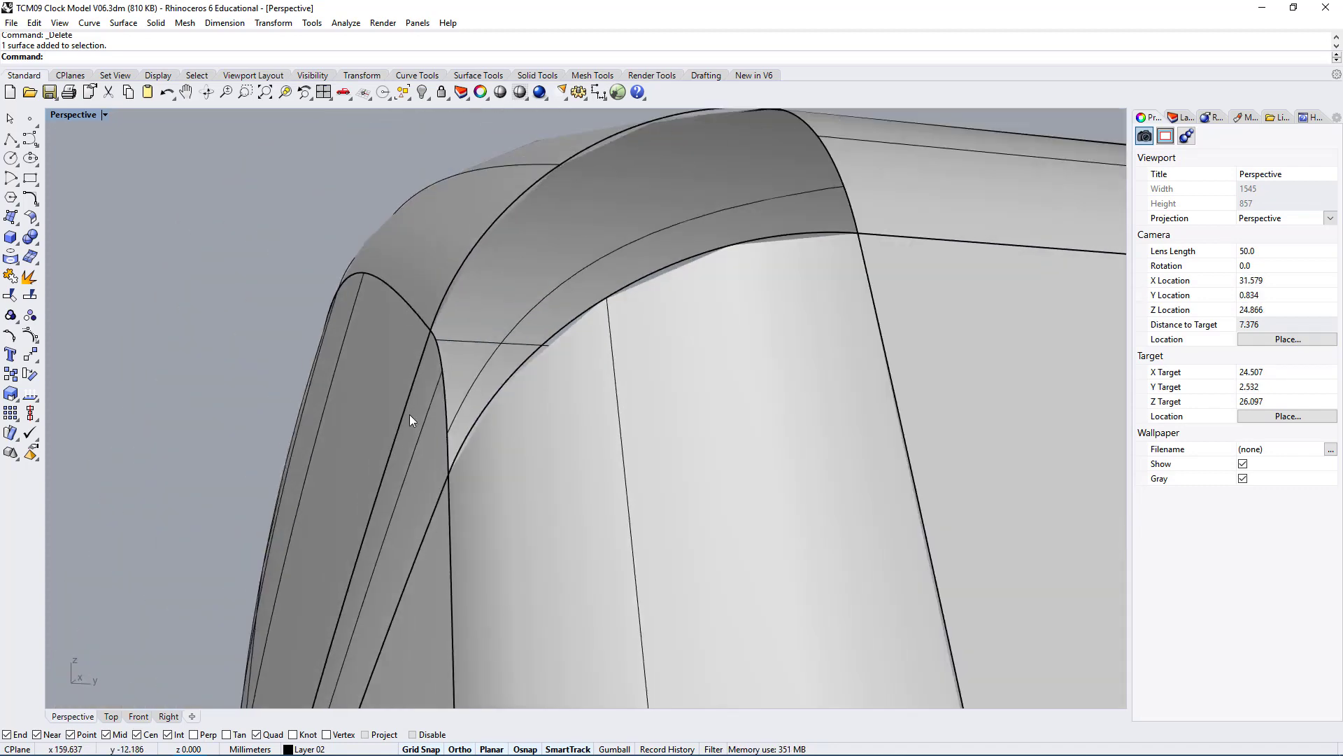
{"action": "right_click_drag", "start_coordinate": [474, 388], "coordinate": [947, 289]}
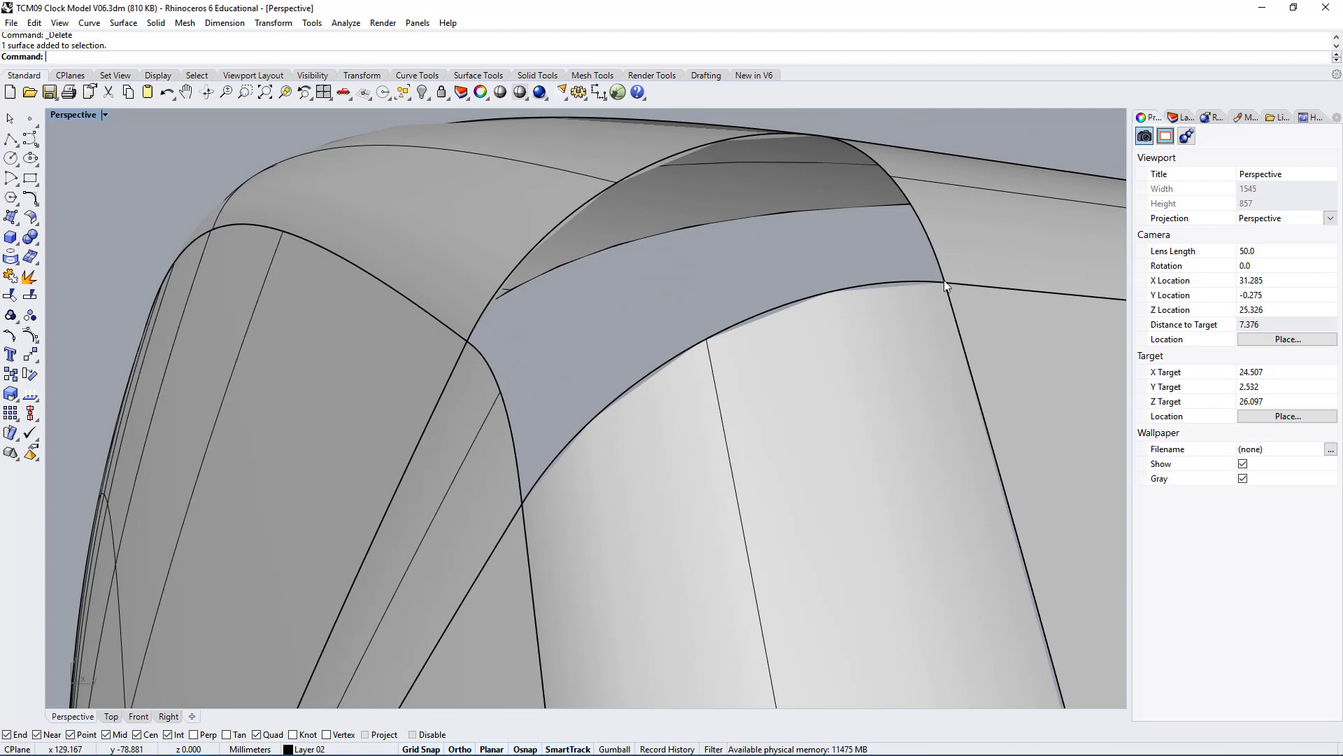
{"action": "right_click_drag", "start_coordinate": [740, 325], "coordinate": [921, 366]}
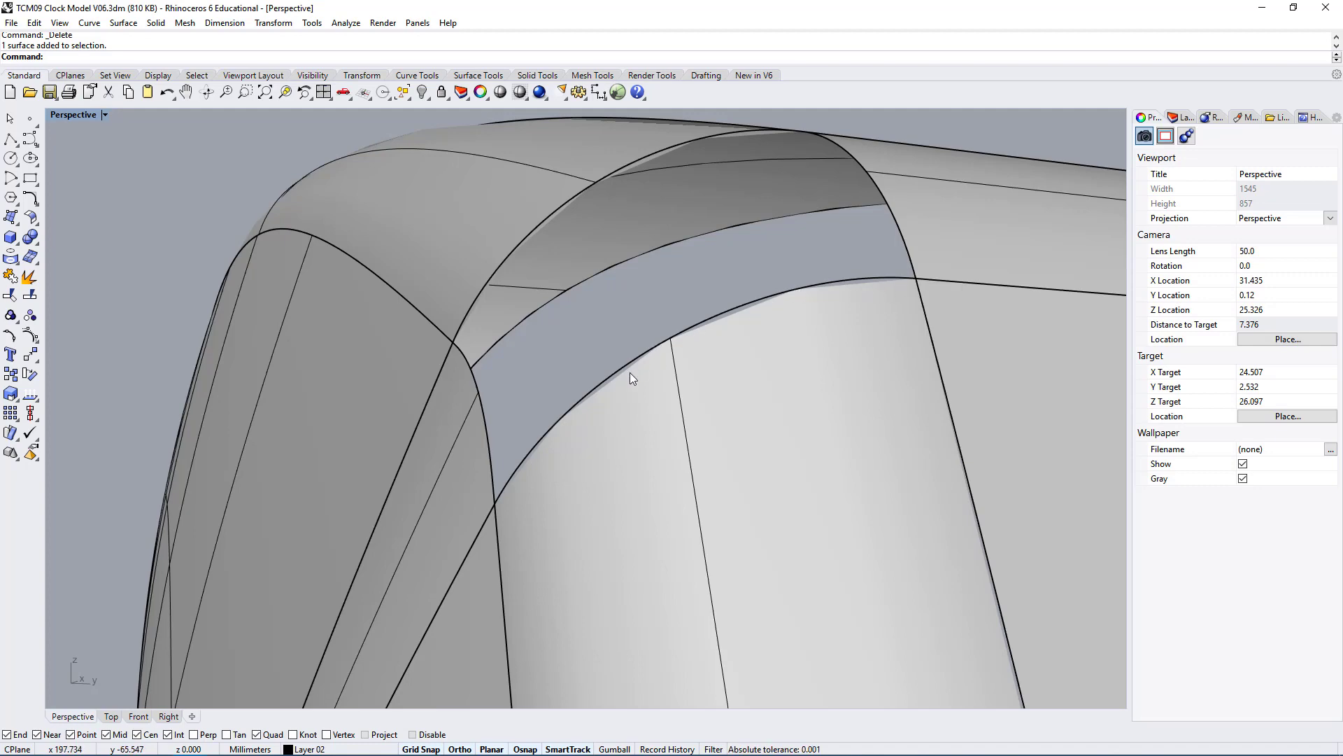
{"action": "scroll", "coordinate": [572, 425], "scroll_direction": "up", "scroll_amount": 2}
{"action": "right_click_drag", "start_coordinate": [573, 425], "coordinate": [628, 435]}
{"action": "scroll", "coordinate": [629, 434], "scroll_direction": "down", "scroll_amount": 3}
{"action": "right_click_drag", "start_coordinate": [829, 490], "coordinate": [759, 420]}
{"action": "scroll", "coordinate": [703, 288], "scroll_direction": "down", "scroll_amount": 1}
{"action": "scroll", "coordinate": [721, 357], "scroll_direction": "up", "scroll_amount": 2}
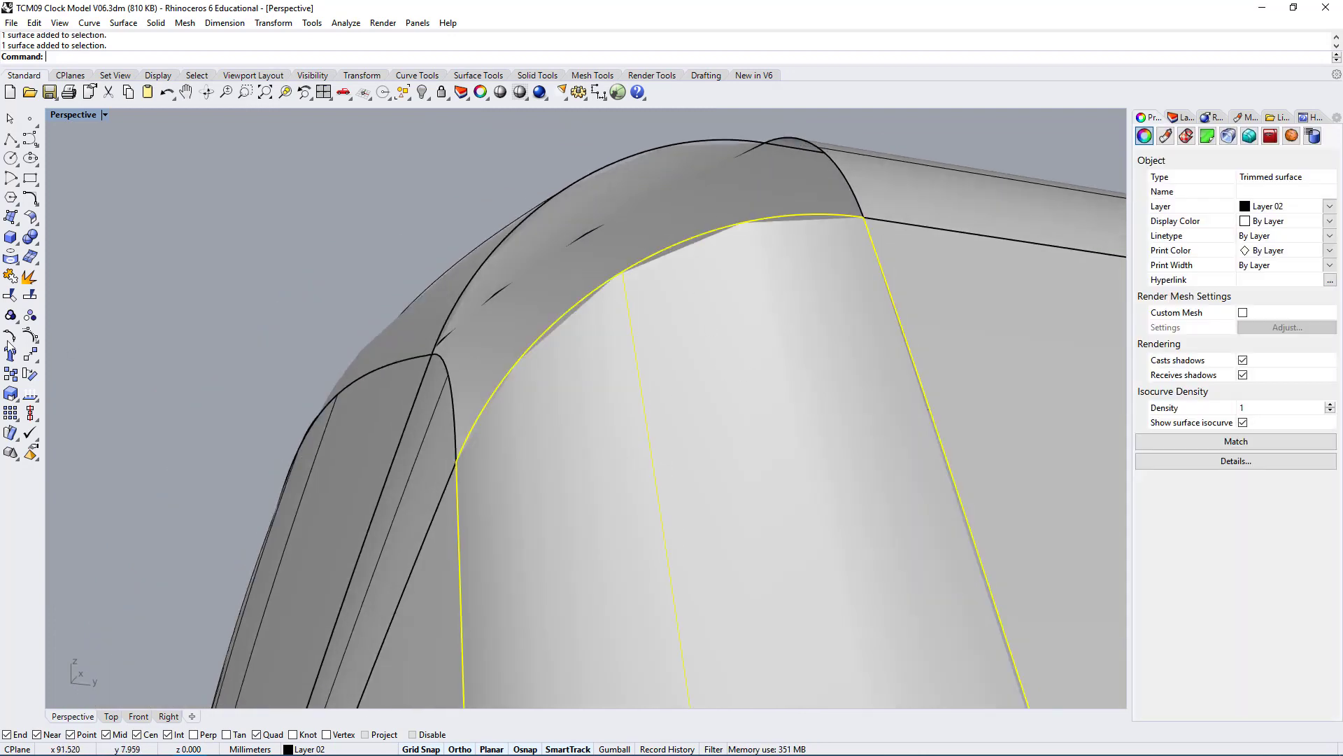
Display the control points of the rounded side edge surface running down from the corner gap.
{"action": "left_click", "coordinate": [32, 337]}
{"action": "left_click", "coordinate": [33, 337]}
{"action": "left_click", "coordinate": [591, 381]}
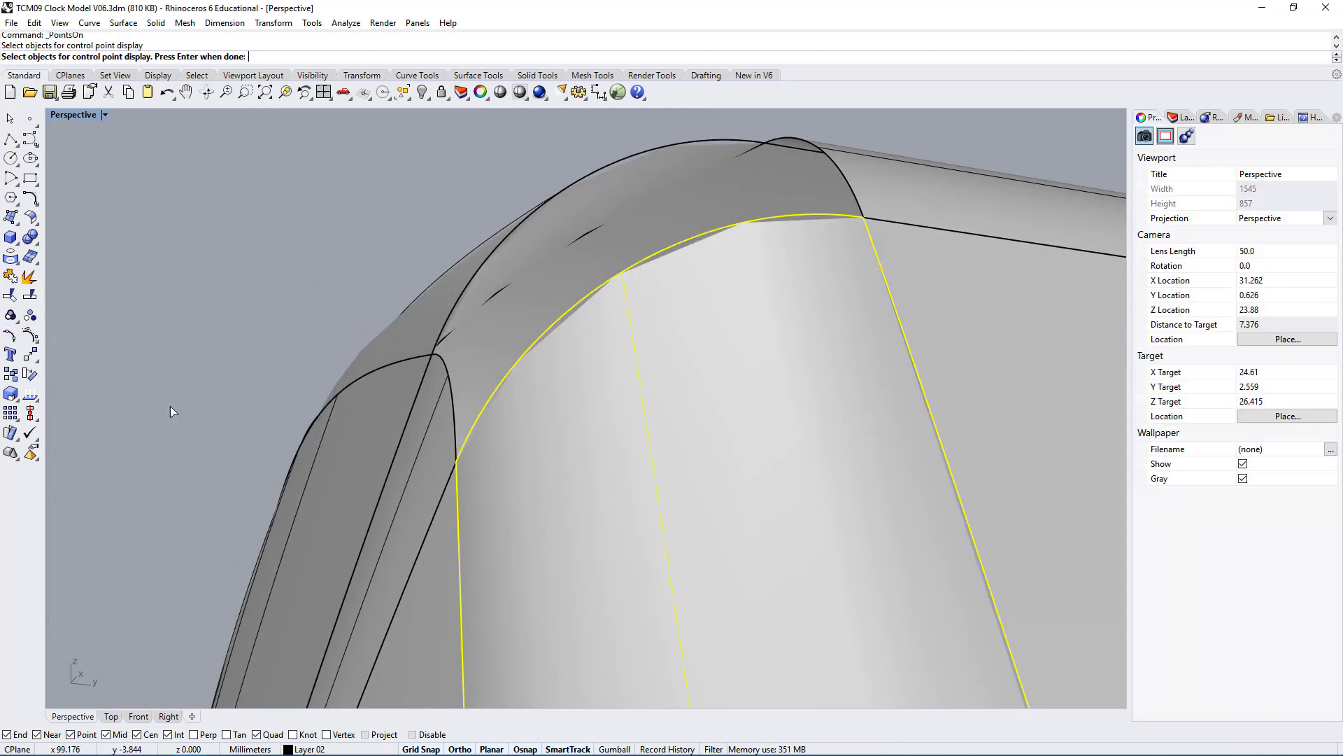
{"action": "left_click", "coordinate": [30, 334]}
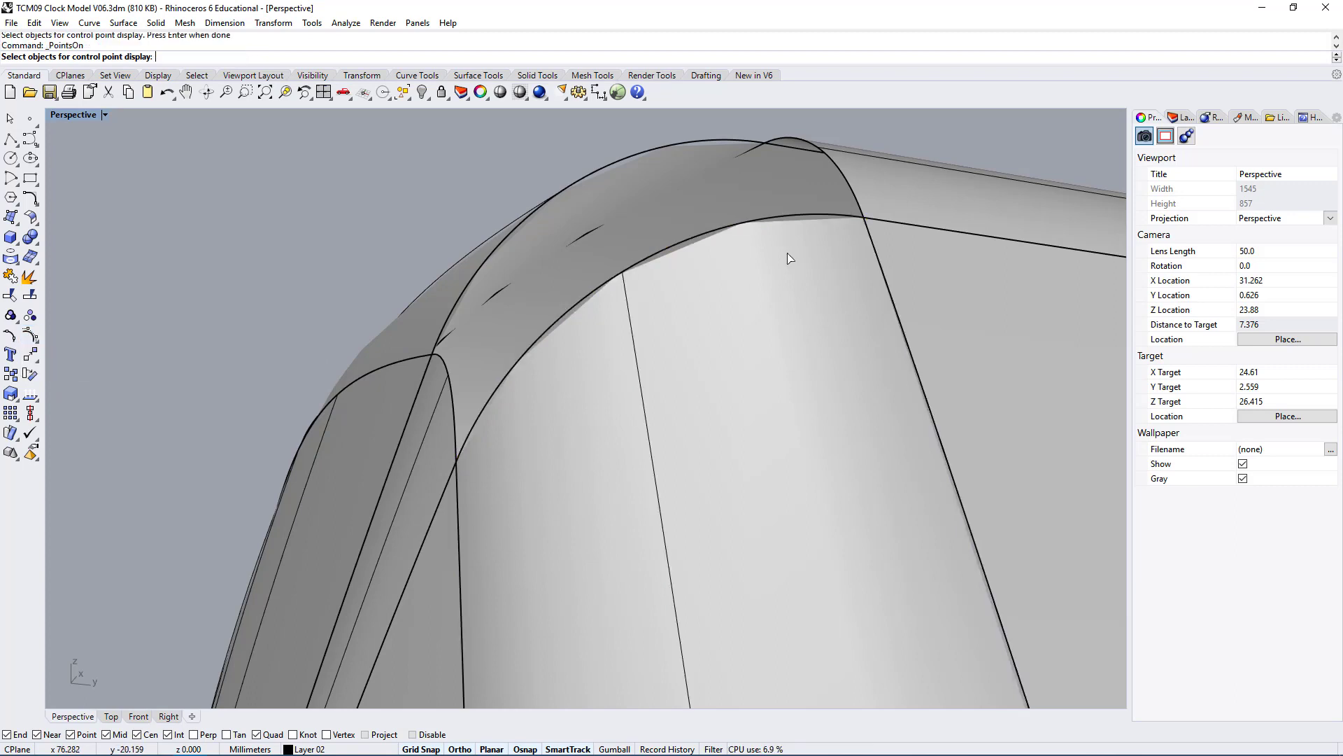
{"action": "scroll", "coordinate": [775, 351], "scroll_direction": "down", "scroll_amount": 14}
{"action": "left_click", "coordinate": [776, 355]}
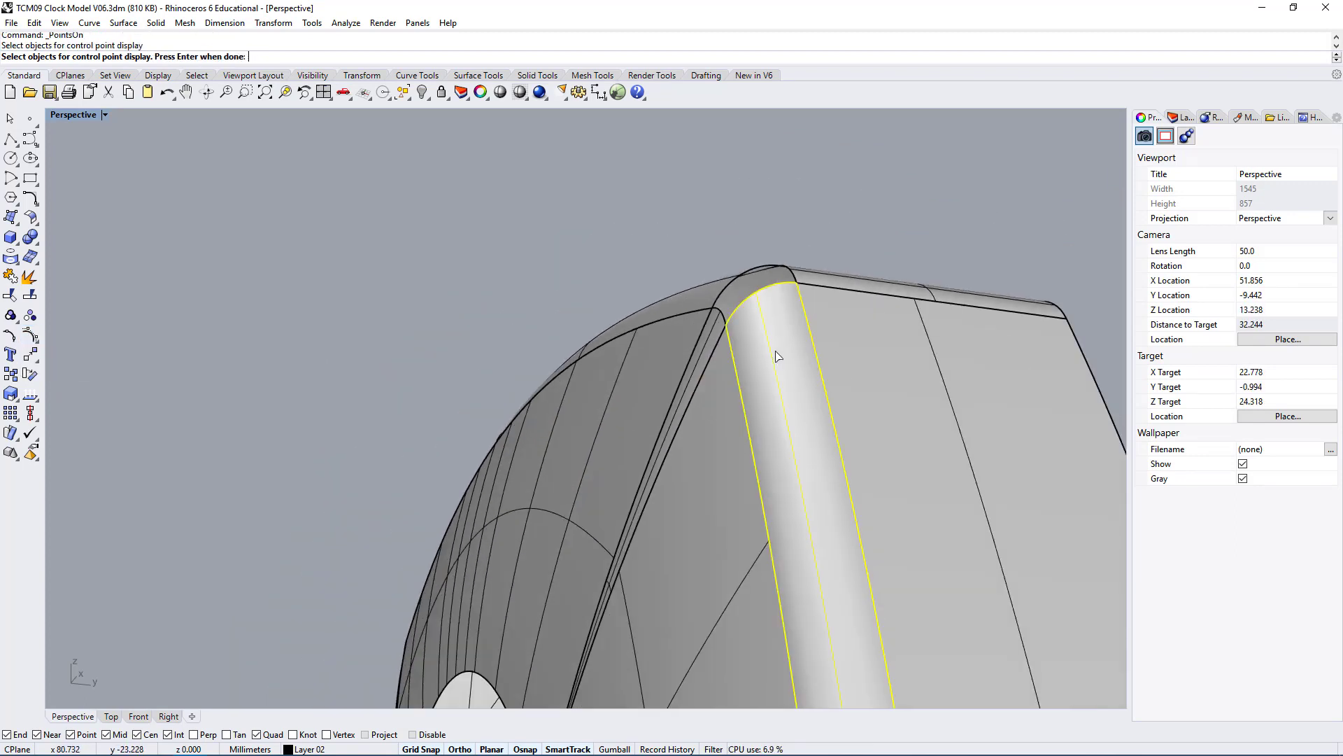
{"action": "left_click", "coordinate": [28, 276]}
{"action": "left_click", "coordinate": [30, 334]}
{"action": "left_click", "coordinate": [773, 329]}
{"action": "key", "text": "Return"}
Examine the edge surface's control points around the corner from several angles, and hide them.
{"action": "right_click_drag", "start_coordinate": [700, 253], "coordinate": [798, 280]}
{"action": "scroll", "coordinate": [821, 304], "scroll_direction": "up", "scroll_amount": 2}
{"action": "right_click_drag", "start_coordinate": [735, 385], "coordinate": [834, 361]}
{"action": "scroll", "coordinate": [761, 399], "scroll_direction": "up", "scroll_amount": 10}
{"action": "right_click_drag", "start_coordinate": [761, 399], "coordinate": [791, 336]}
{"action": "right_click_drag", "start_coordinate": [712, 206], "coordinate": [812, 397]}
{"action": "right_click_drag", "start_coordinate": [795, 259], "coordinate": [725, 271]}
{"action": "left_click_drag", "start_coordinate": [711, 233], "coordinate": [743, 256]}
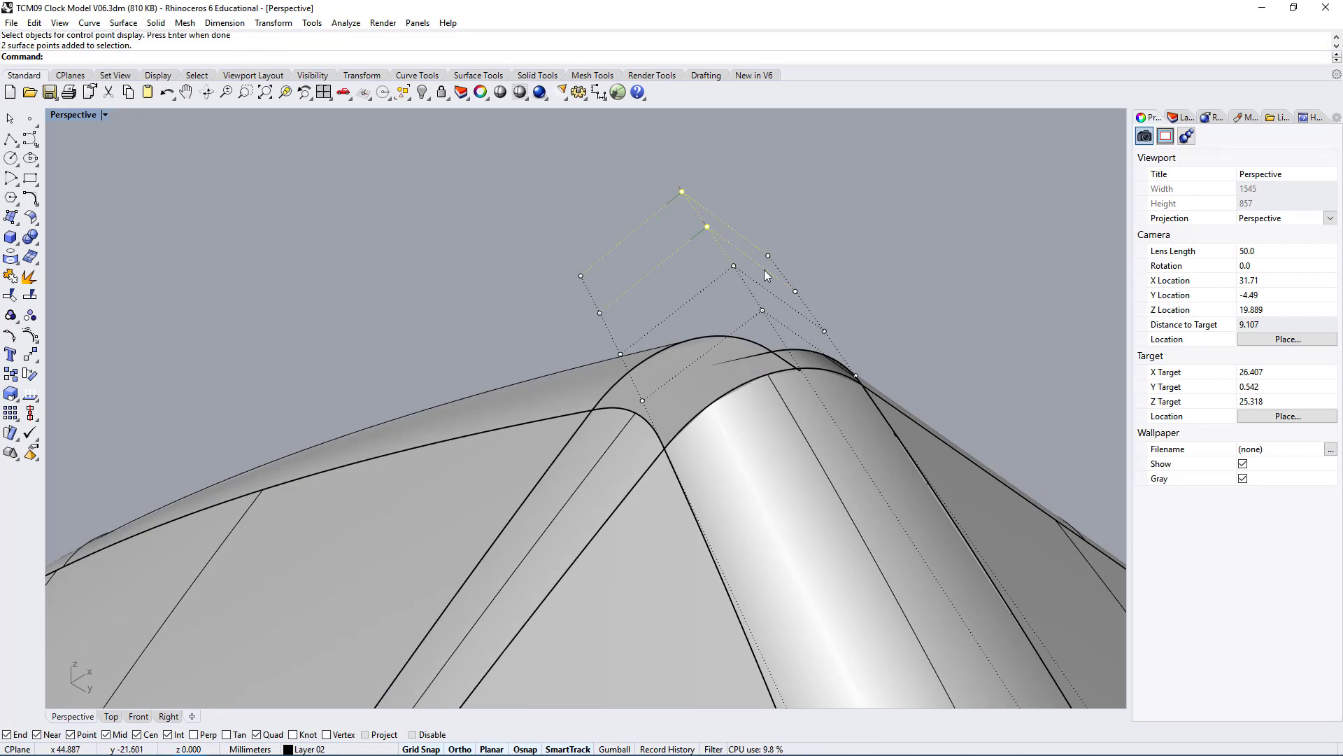
{"action": "right_click_drag", "start_coordinate": [788, 288], "coordinate": [765, 405]}
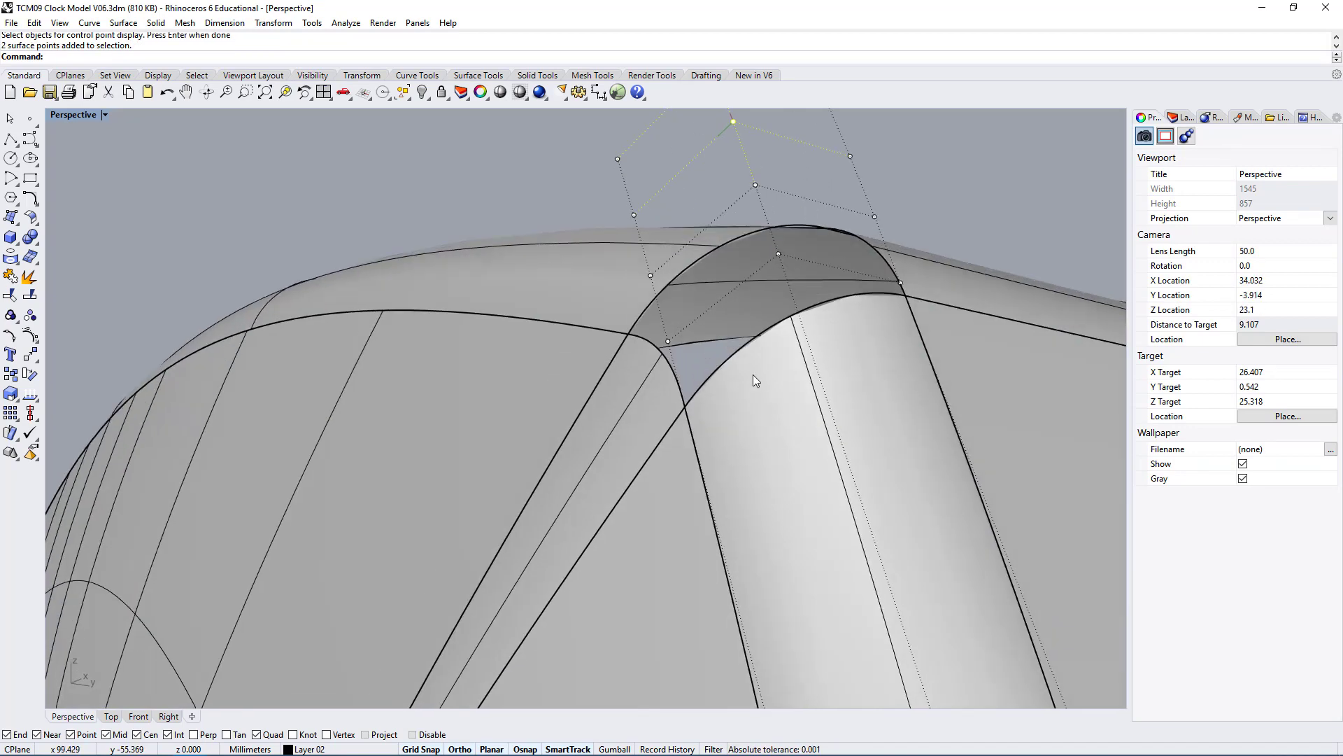
{"action": "scroll", "coordinate": [758, 375], "scroll_direction": "down", "scroll_amount": 4}
{"action": "scroll", "coordinate": [767, 197], "scroll_direction": "up", "scroll_amount": 6}
{"action": "right_click_drag", "start_coordinate": [804, 441], "coordinate": [870, 394]}
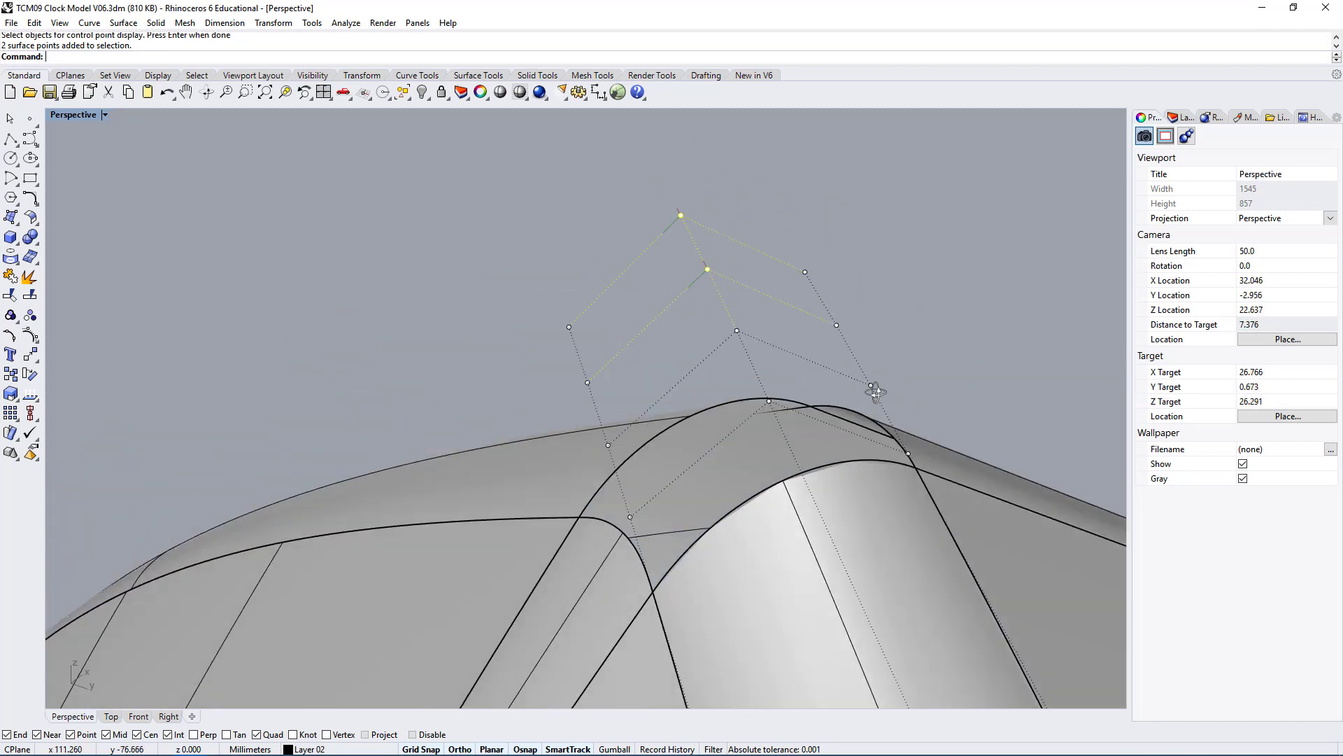
{"action": "key", "text": "Escape"}
Examine the four boundary edges of the open corner and how the adjoining surfaces meet there.
{"action": "right_click_drag", "start_coordinate": [917, 527], "coordinate": [906, 560]}
{"action": "scroll", "coordinate": [943, 620], "scroll_direction": "down", "scroll_amount": 8}
{"action": "scroll", "coordinate": [943, 620], "scroll_direction": "up", "scroll_amount": 10}
{"action": "right_click_drag", "start_coordinate": [943, 620], "coordinate": [985, 673]}
{"action": "scroll", "coordinate": [762, 296], "scroll_direction": "down", "scroll_amount": 6}
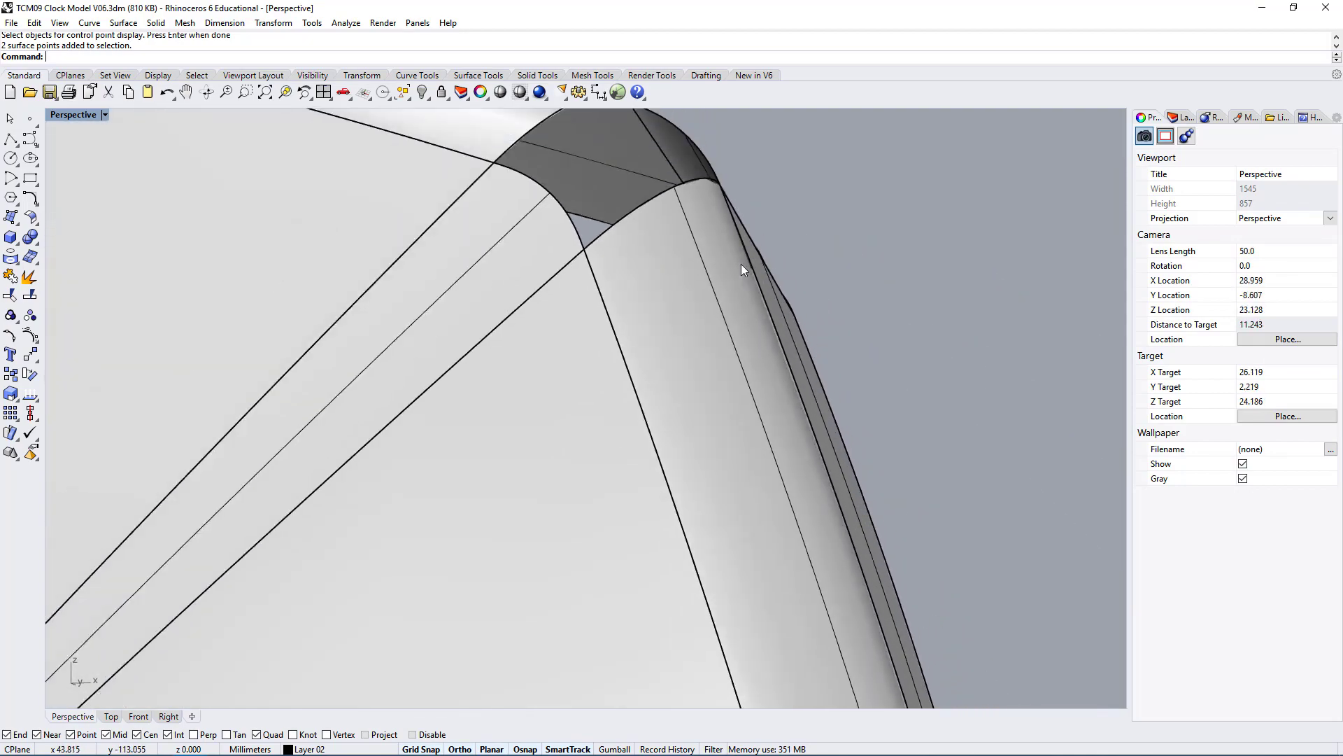
{"action": "right_click_drag", "start_coordinate": [795, 383], "coordinate": [621, 298]}
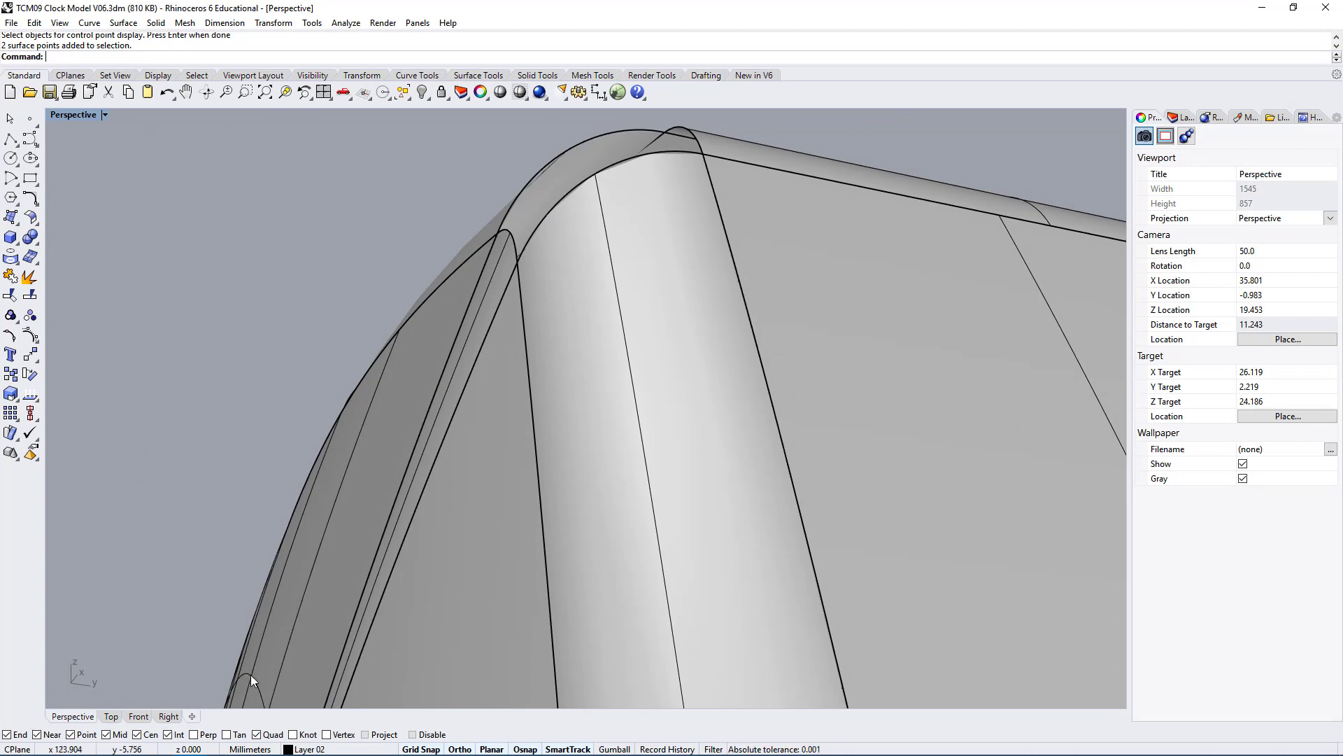
{"action": "right_click_drag", "start_coordinate": [263, 672], "coordinate": [716, 181]}
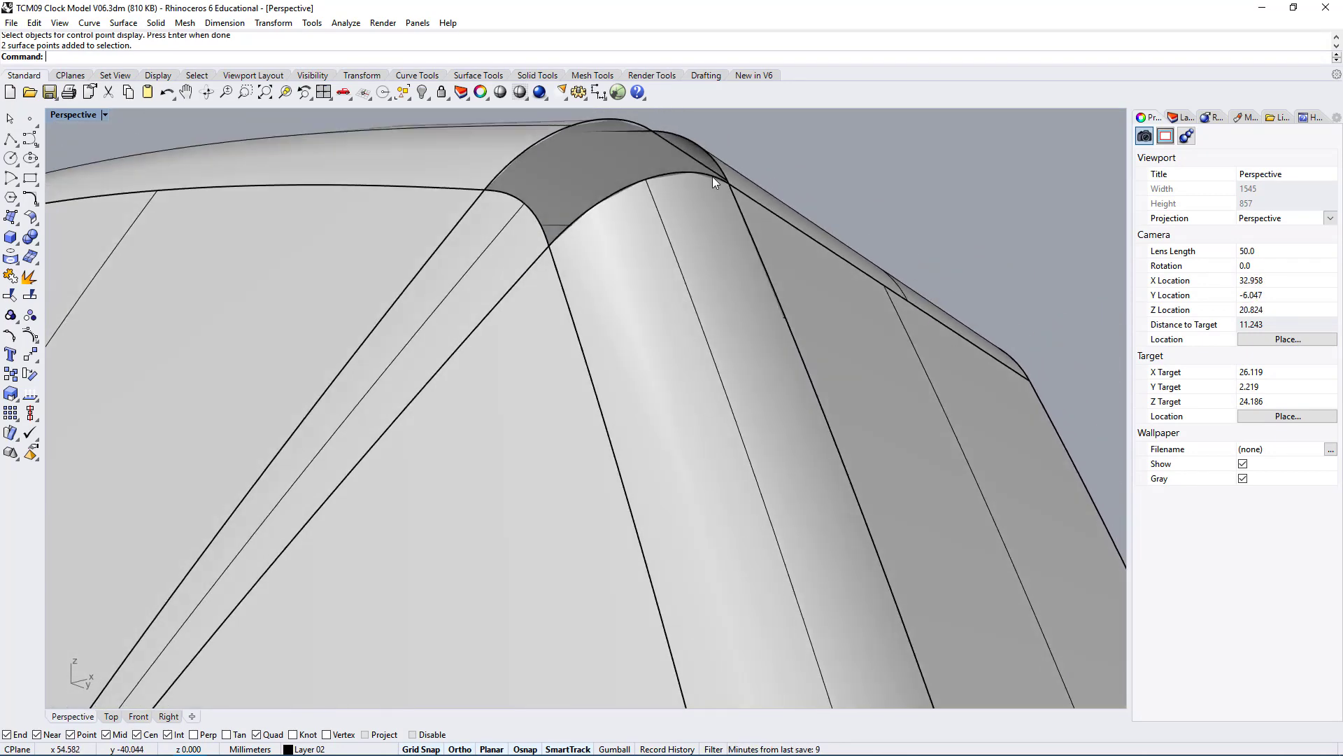
{"action": "right_click_drag", "start_coordinate": [834, 261], "coordinate": [678, 198]}
{"action": "left_click", "coordinate": [691, 295]}
{"action": "scroll", "coordinate": [678, 197], "scroll_direction": "up", "scroll_amount": 3}
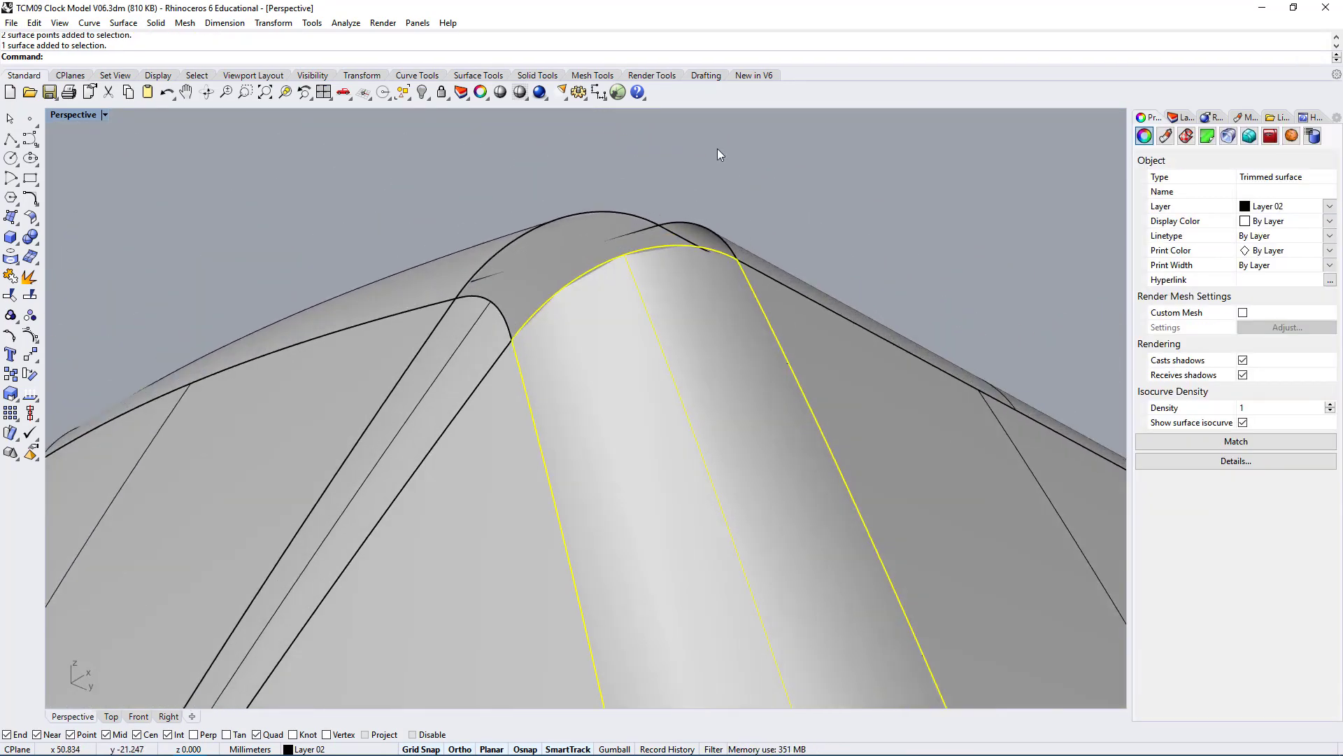
{"action": "scroll", "coordinate": [598, 199], "scroll_direction": "up", "scroll_amount": 4}
{"action": "left_click", "coordinate": [904, 201]}
{"action": "right_click_drag", "start_coordinate": [904, 202], "coordinate": [785, 261]}
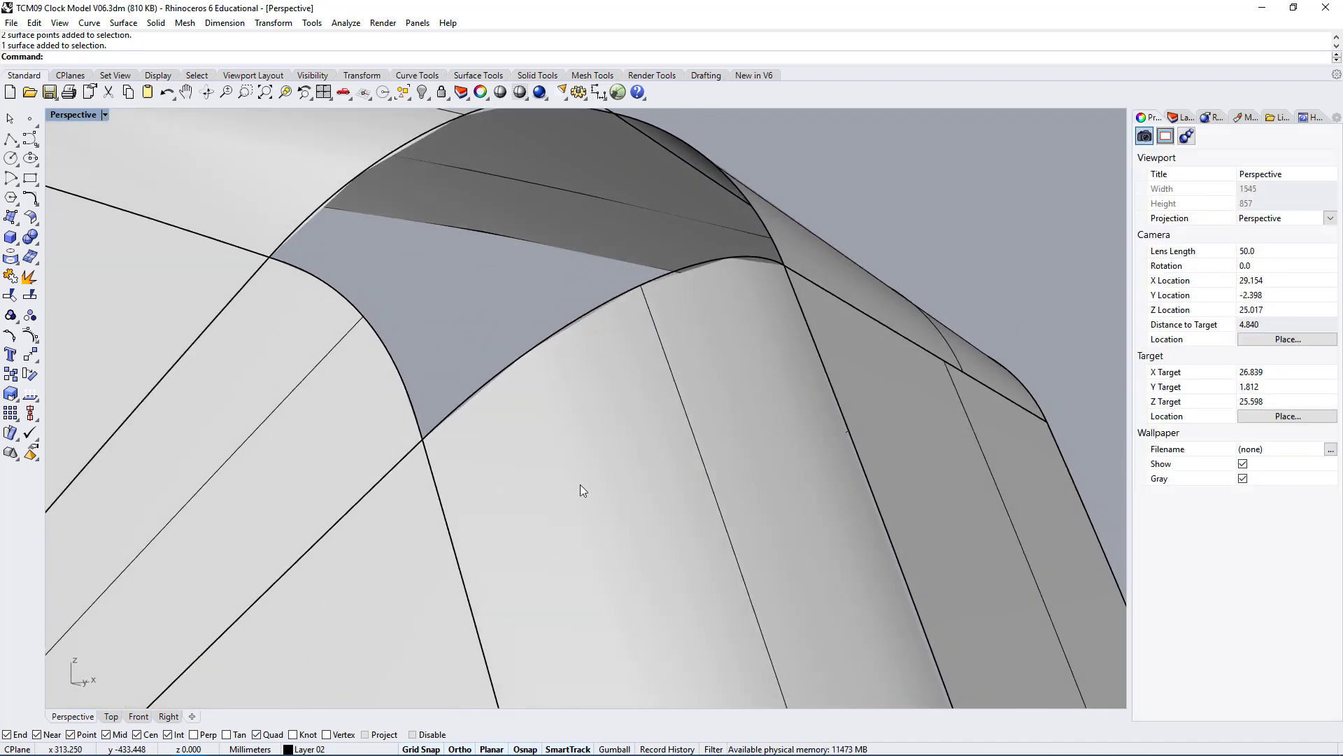
{"action": "right_click_drag", "start_coordinate": [649, 467], "coordinate": [751, 325]}
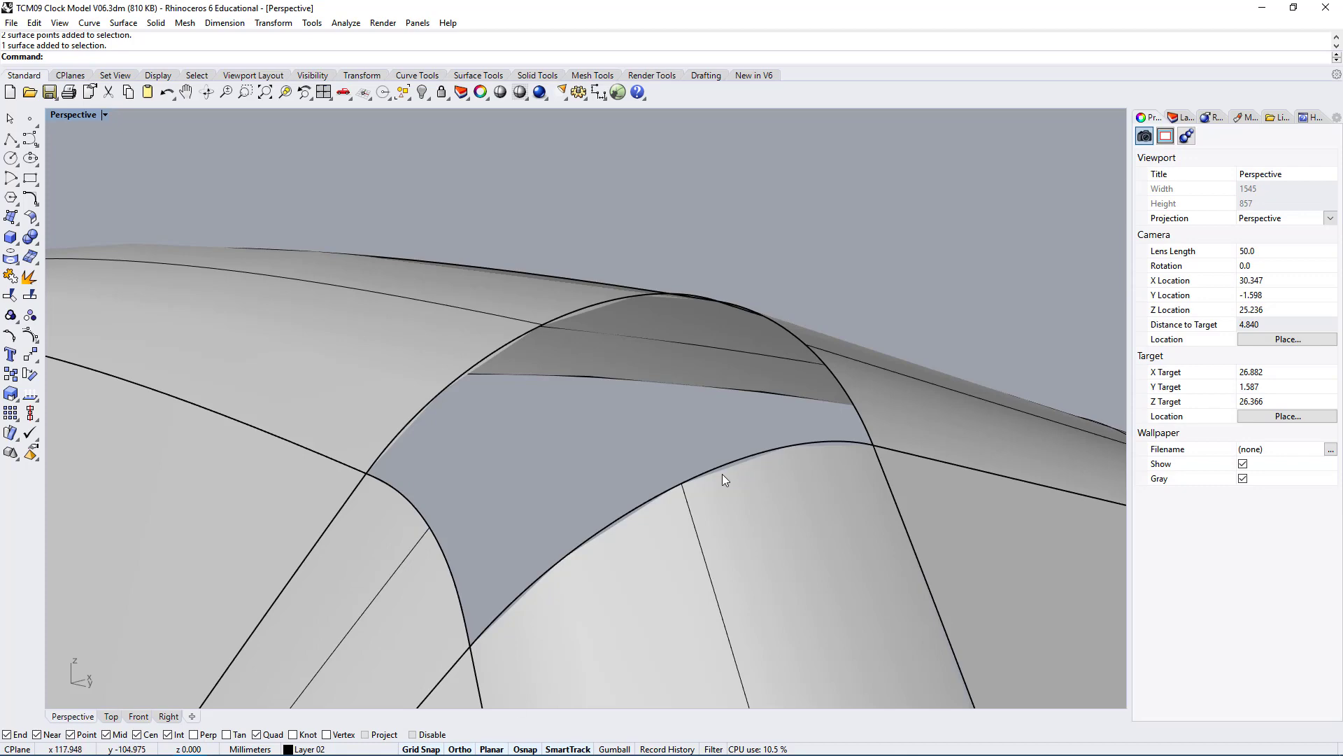
{"action": "right_click_drag", "start_coordinate": [832, 254], "coordinate": [787, 153]}
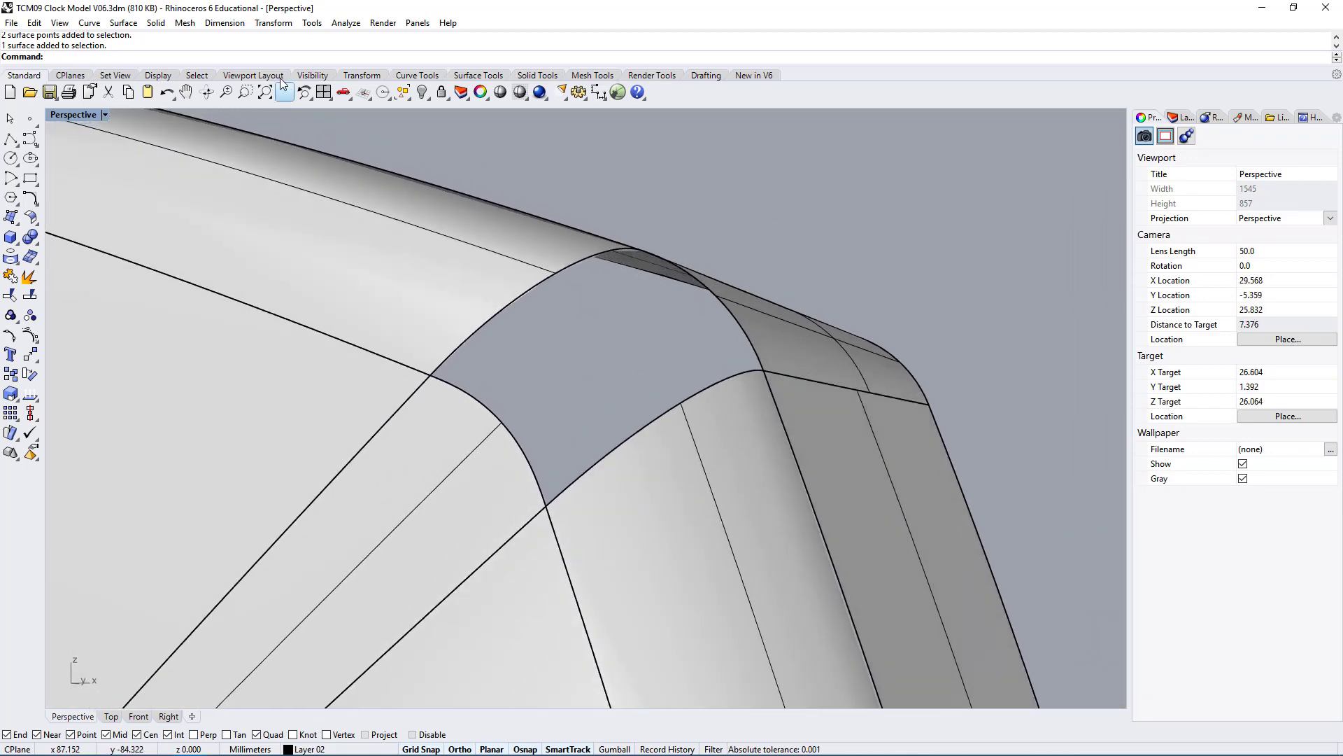
Fill the corner gap with a NetworkSrf surface from its four boundary edges, using Tangency matching on edges A to D.
{"action": "type", "text": "NetworkSrf"}
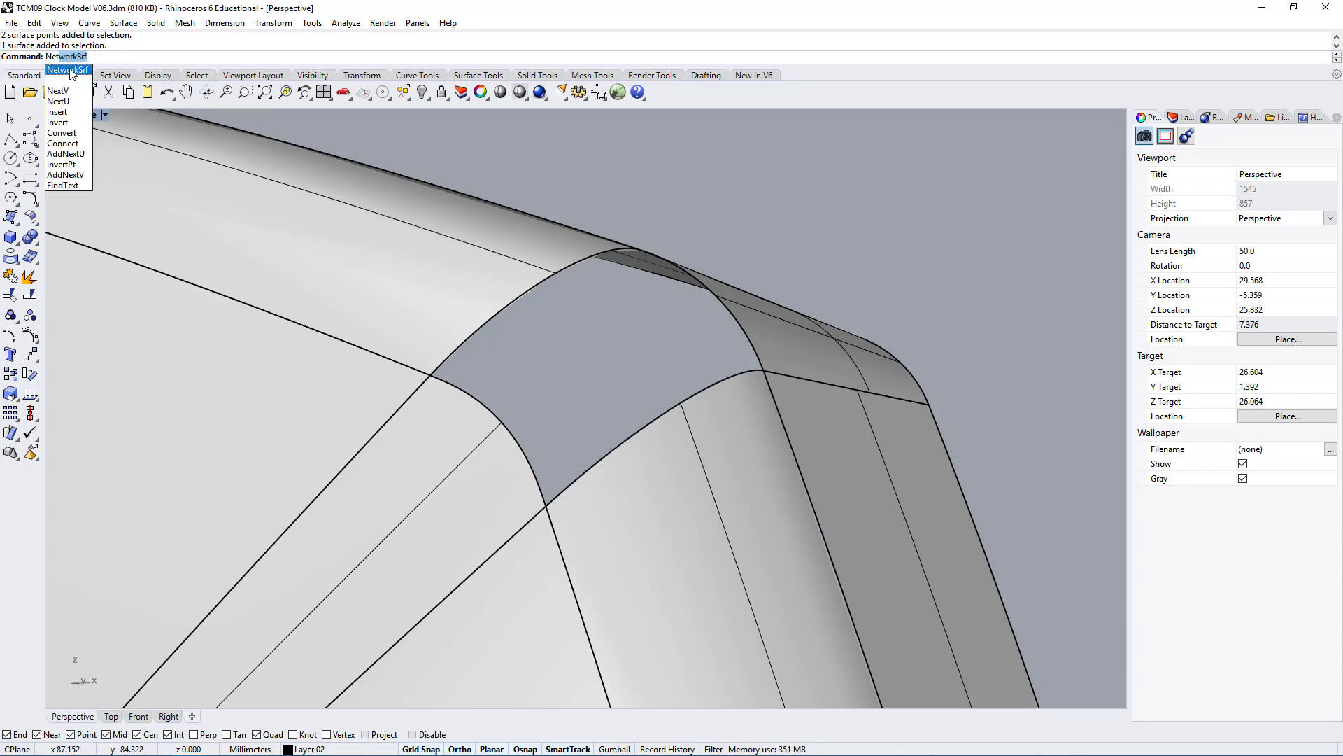
{"action": "left_click", "coordinate": [72, 74]}
{"action": "left_click", "coordinate": [498, 316]}
{"action": "left_click", "coordinate": [505, 417]}
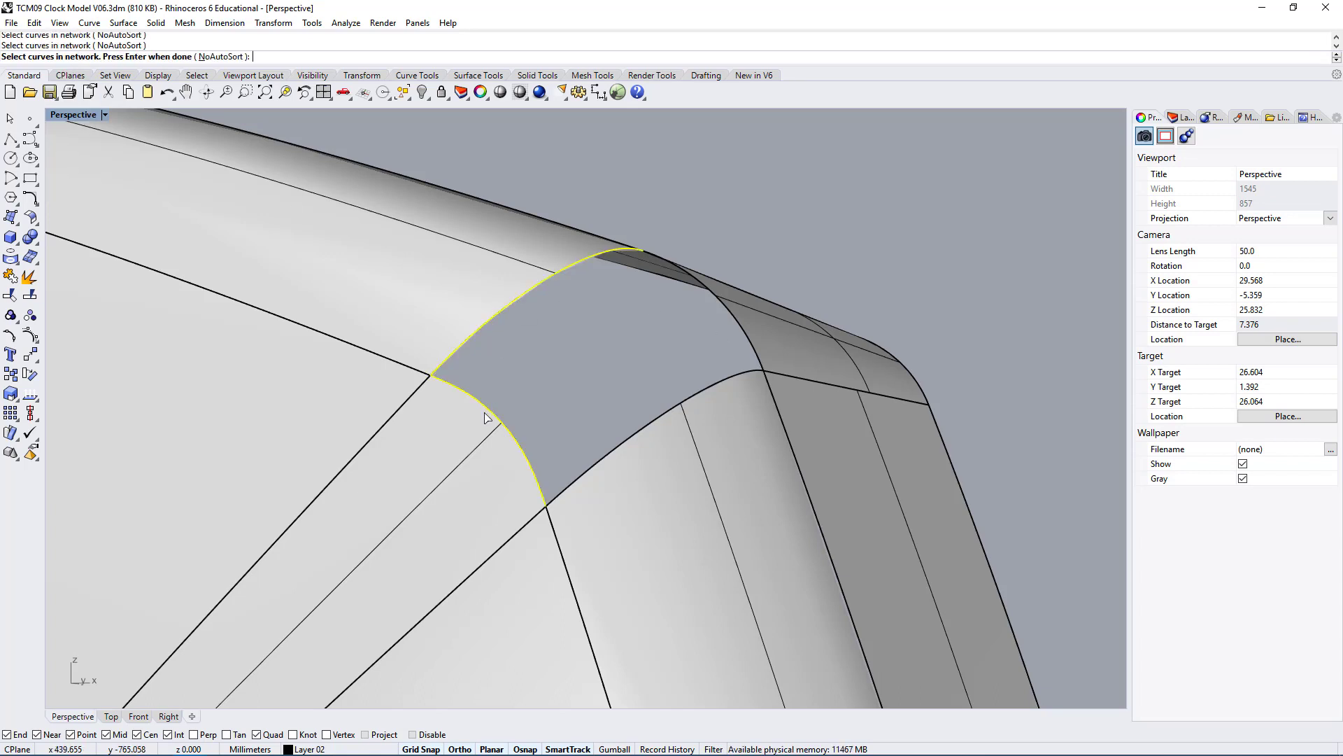
{"action": "left_click", "coordinate": [604, 458]}
{"action": "left_click", "coordinate": [750, 357]}
{"action": "key", "text": "Return"}
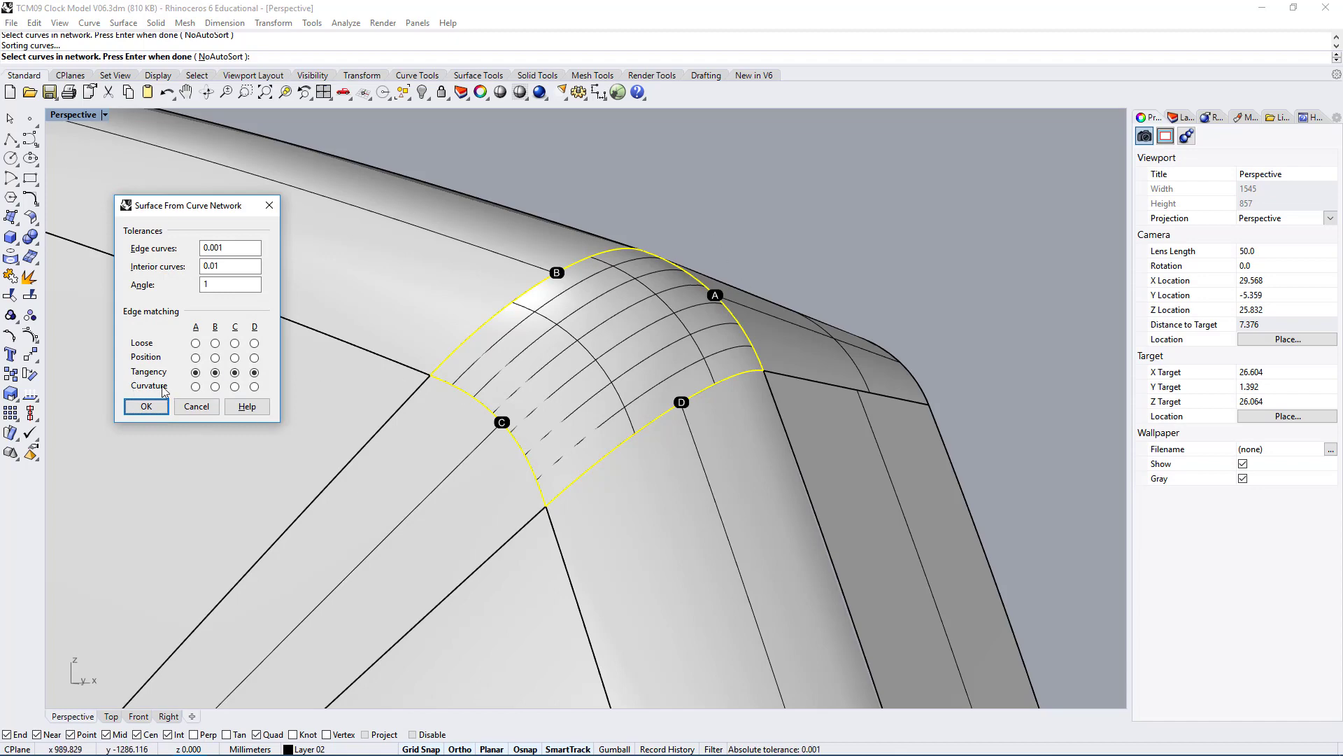
{"action": "right_click_drag", "start_coordinate": [784, 414], "coordinate": [732, 455]}
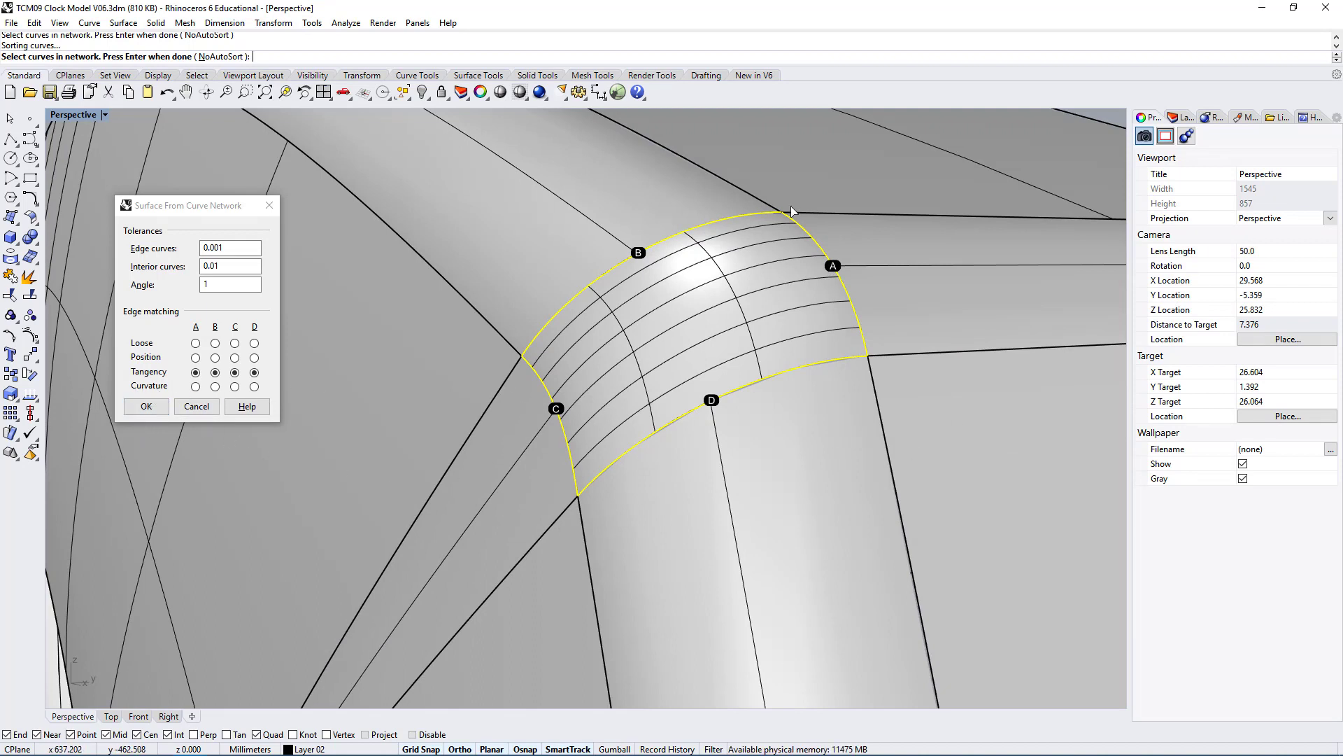
{"action": "right_click_drag", "start_coordinate": [809, 462], "coordinate": [845, 400]}
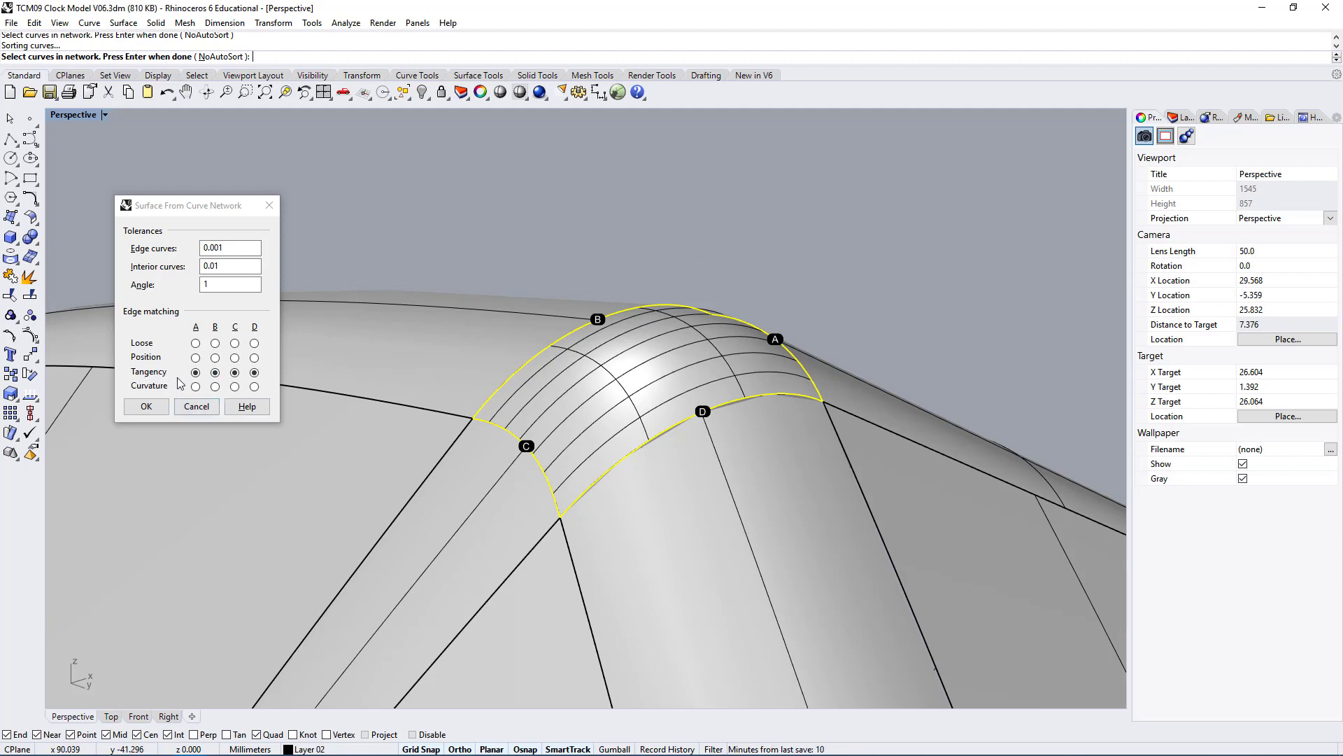
{"action": "left_click", "coordinate": [147, 407]}
Join the new corner patch and the surrounding surfaces into one polysurface.
{"action": "right_click_drag", "start_coordinate": [935, 238], "coordinate": [739, 384]}
{"action": "scroll", "coordinate": [763, 392], "scroll_direction": "up", "scroll_amount": 5}
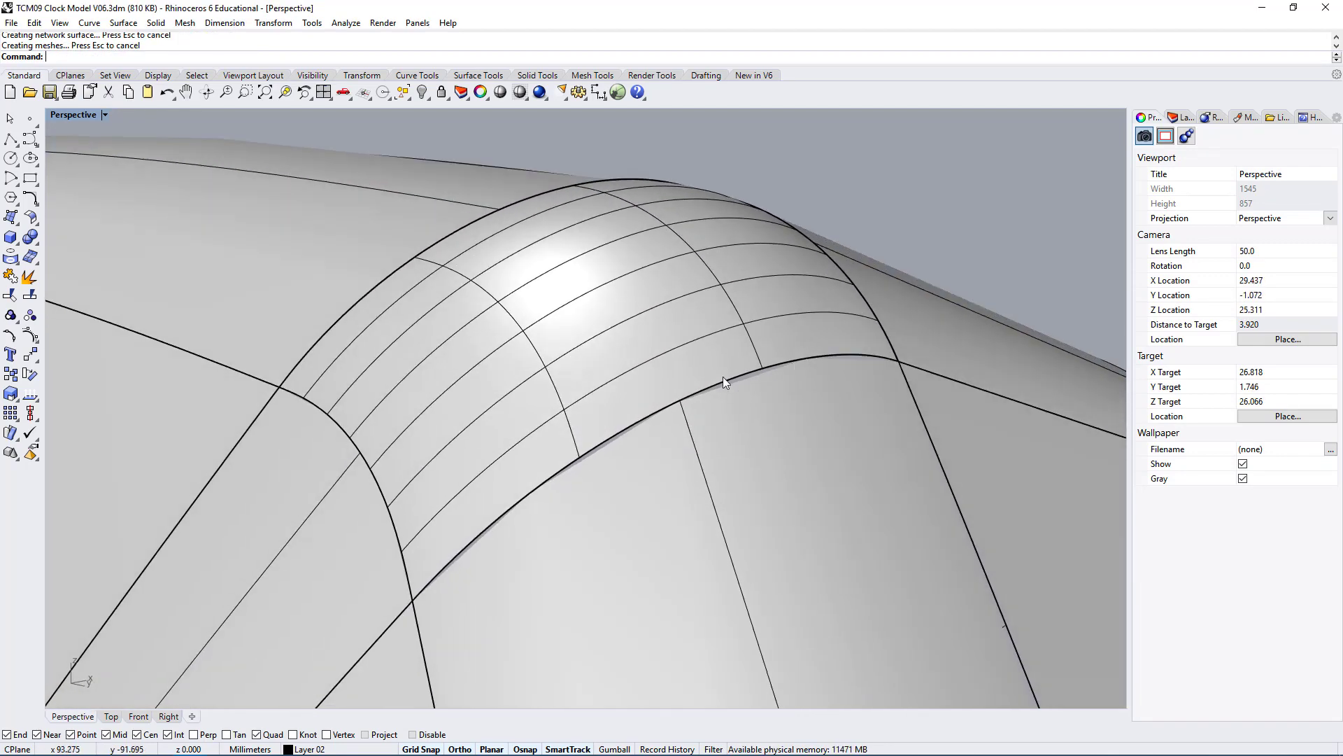
{"action": "scroll", "coordinate": [728, 323], "scroll_direction": "down", "scroll_amount": 5}
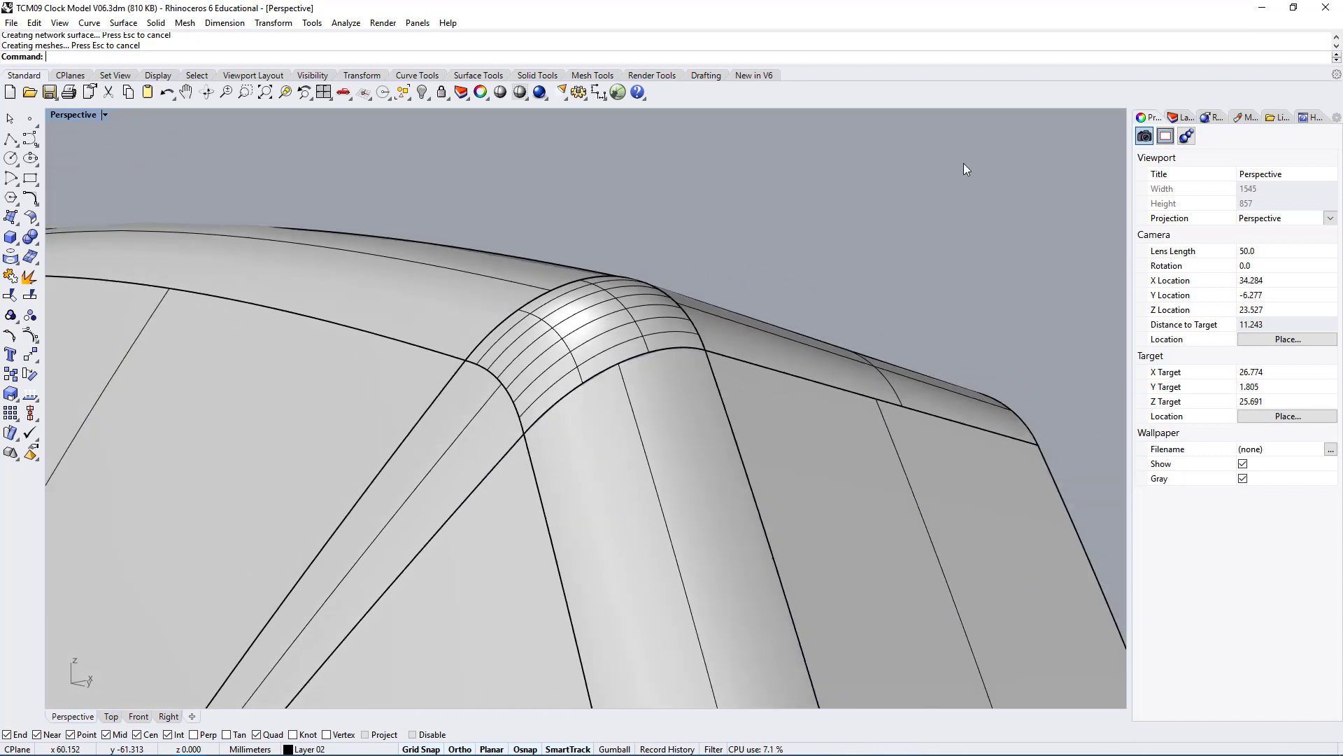
{"action": "left_click_drag", "start_coordinate": [964, 162], "coordinate": [317, 624]}
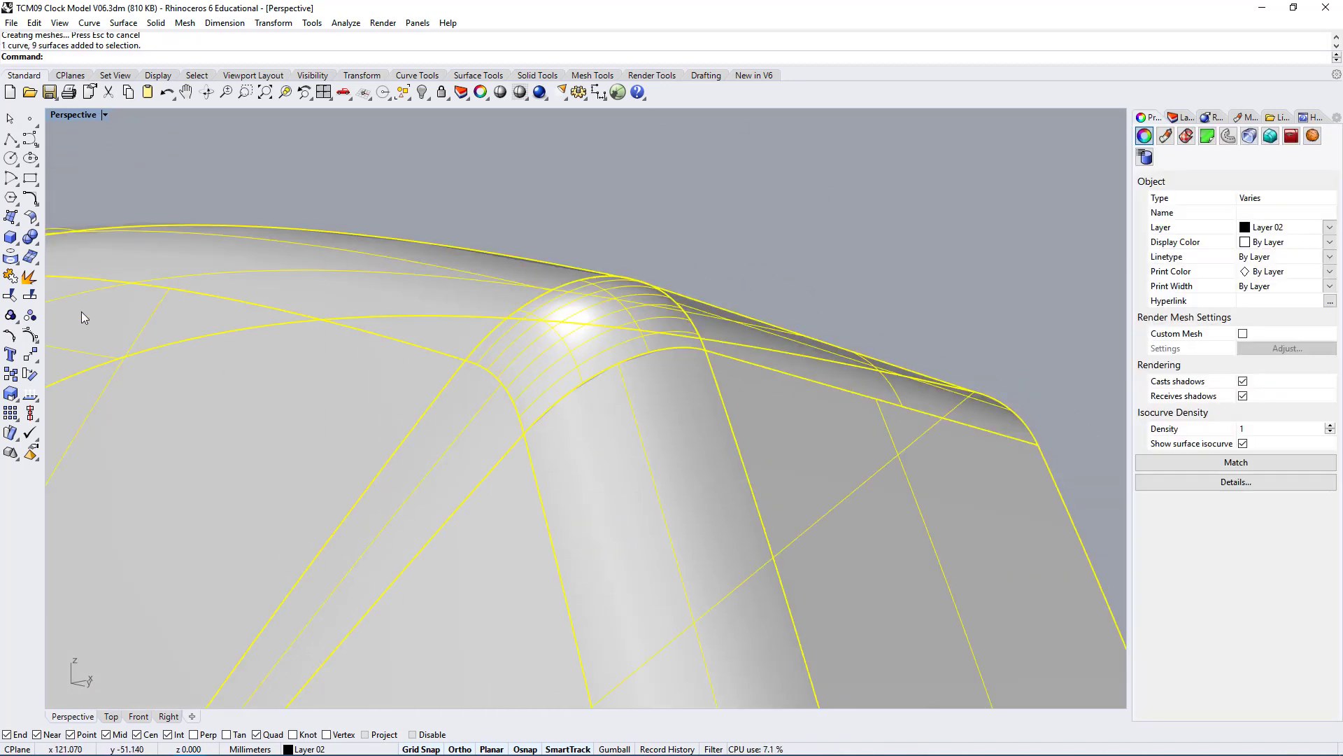
{"action": "left_click", "coordinate": [10, 276]}
{"action": "key", "text": "Escape"}
Examine the seams between the corner patch and the neighbouring rounded edges for gaps.
{"action": "scroll", "coordinate": [605, 364], "scroll_direction": "up", "scroll_amount": 3}
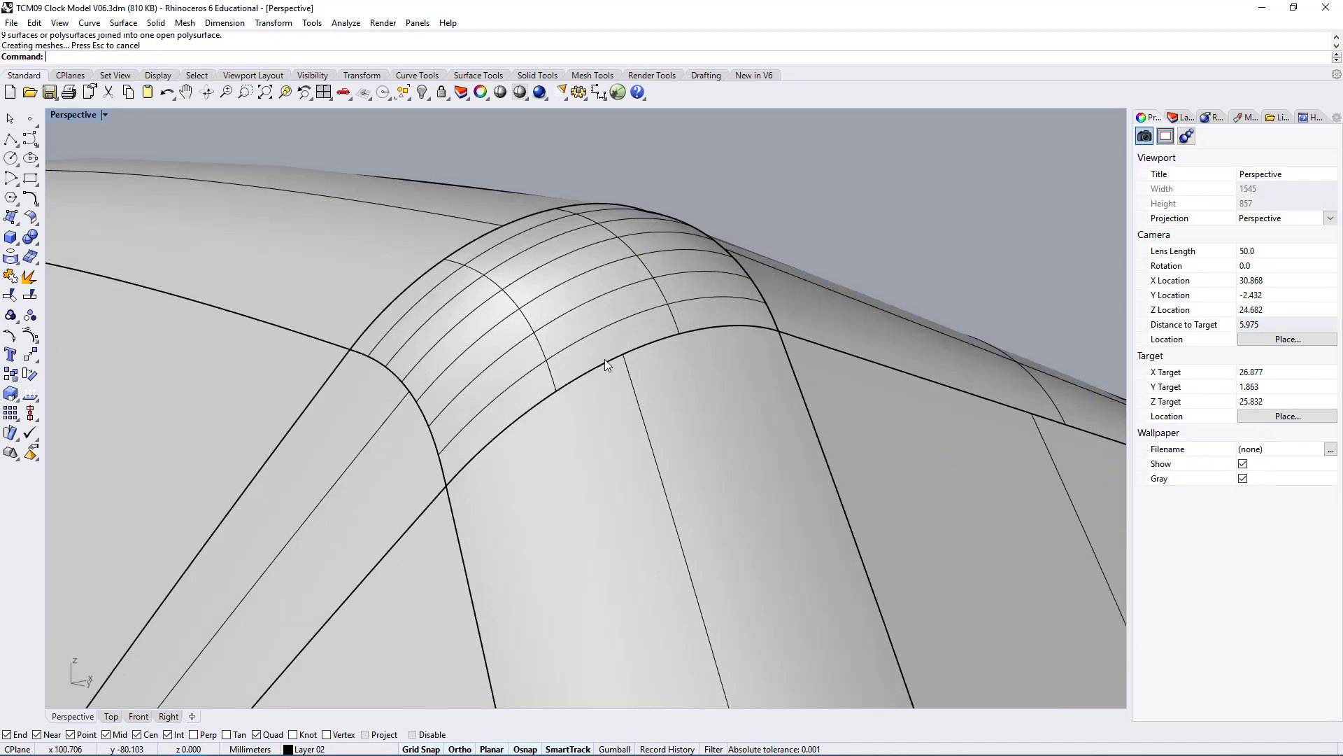
{"action": "scroll", "coordinate": [606, 364], "scroll_direction": "up", "scroll_amount": 8}
{"action": "right_click_drag", "start_coordinate": [639, 313], "coordinate": [602, 241]}
{"action": "scroll", "coordinate": [696, 276], "scroll_direction": "down", "scroll_amount": 6}
{"action": "right_click_drag", "start_coordinate": [654, 355], "coordinate": [632, 357]}
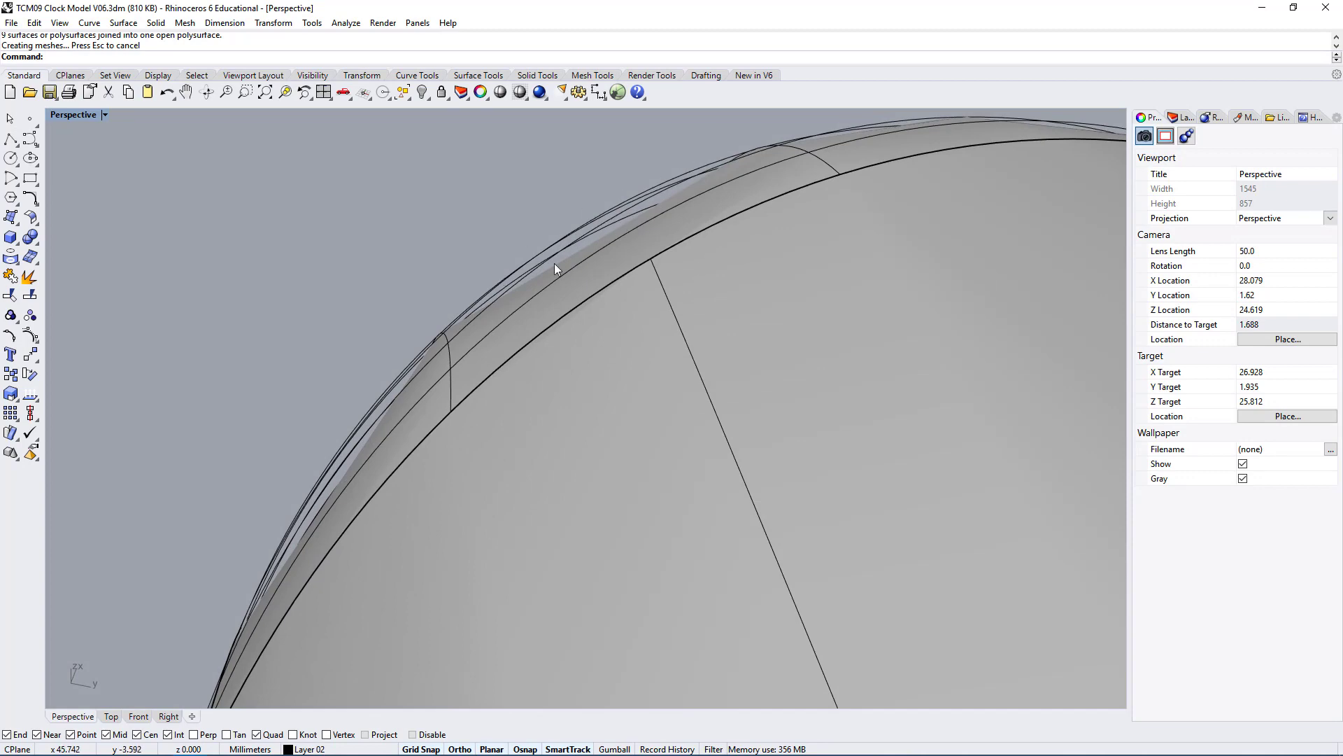
{"action": "right_click_drag", "start_coordinate": [548, 281], "coordinate": [714, 264]}
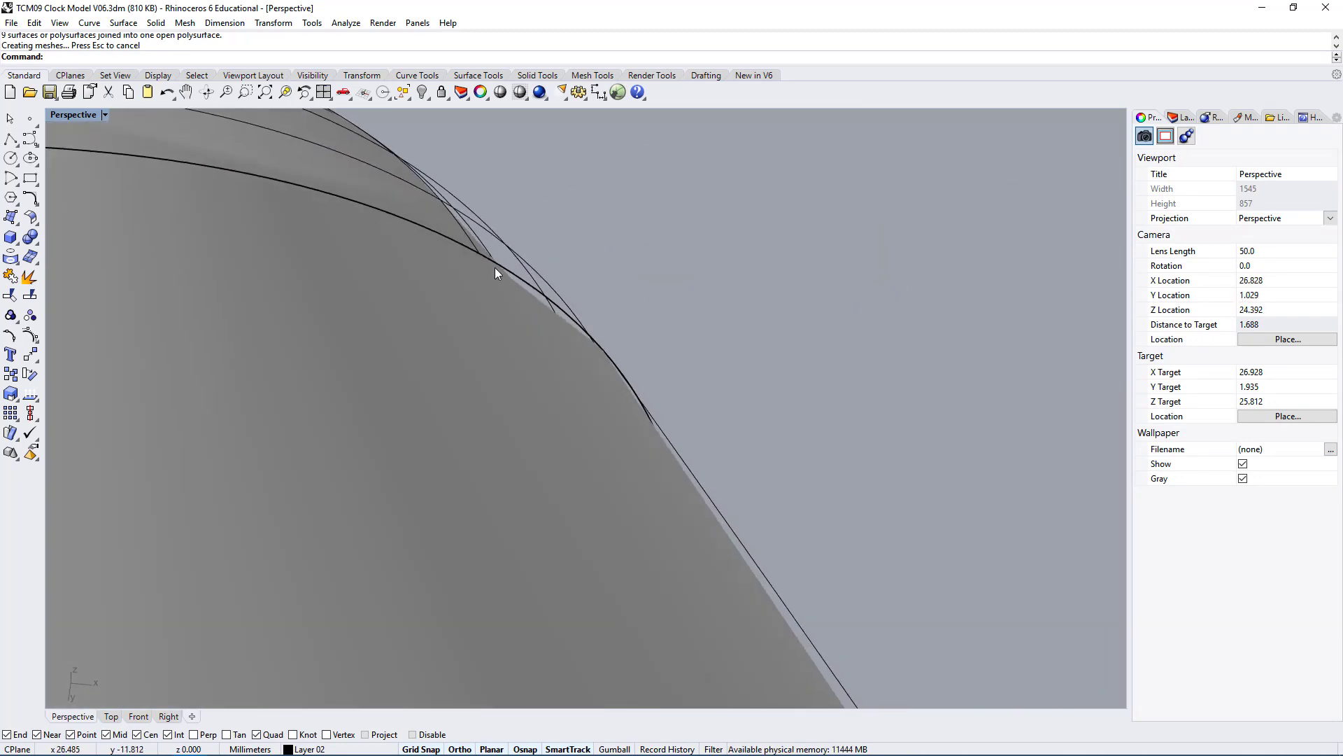
{"action": "right_click_drag", "start_coordinate": [626, 323], "coordinate": [551, 435]}
{"action": "scroll", "coordinate": [648, 437], "scroll_direction": "down", "scroll_amount": 3}
Select the joined clock body polysurface and show its naked edges with ShowEdges.
{"action": "left_click", "coordinate": [673, 437]}
{"action": "scroll", "coordinate": [673, 437], "scroll_direction": "down", "scroll_amount": 4}
{"action": "right_click_drag", "start_coordinate": [613, 312], "coordinate": [676, 379]}
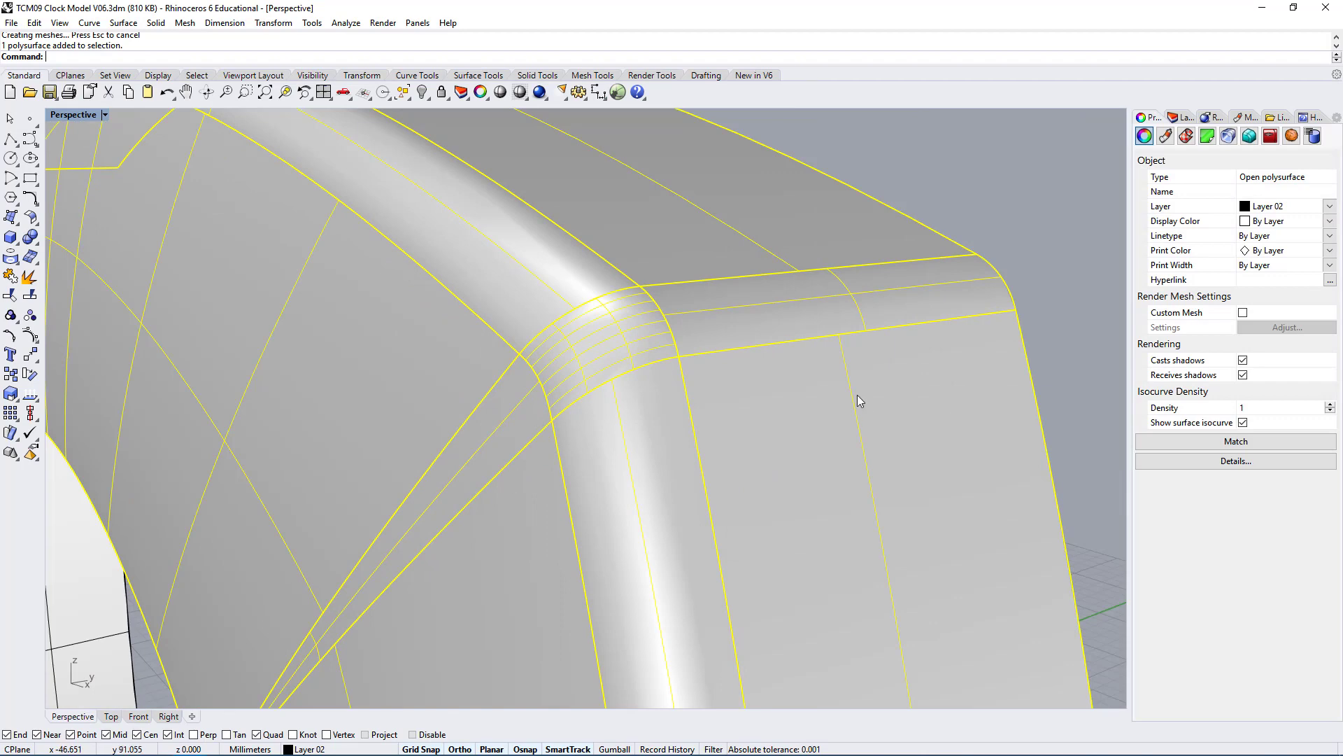
{"action": "right_click_drag", "start_coordinate": [834, 381], "coordinate": [699, 342]}
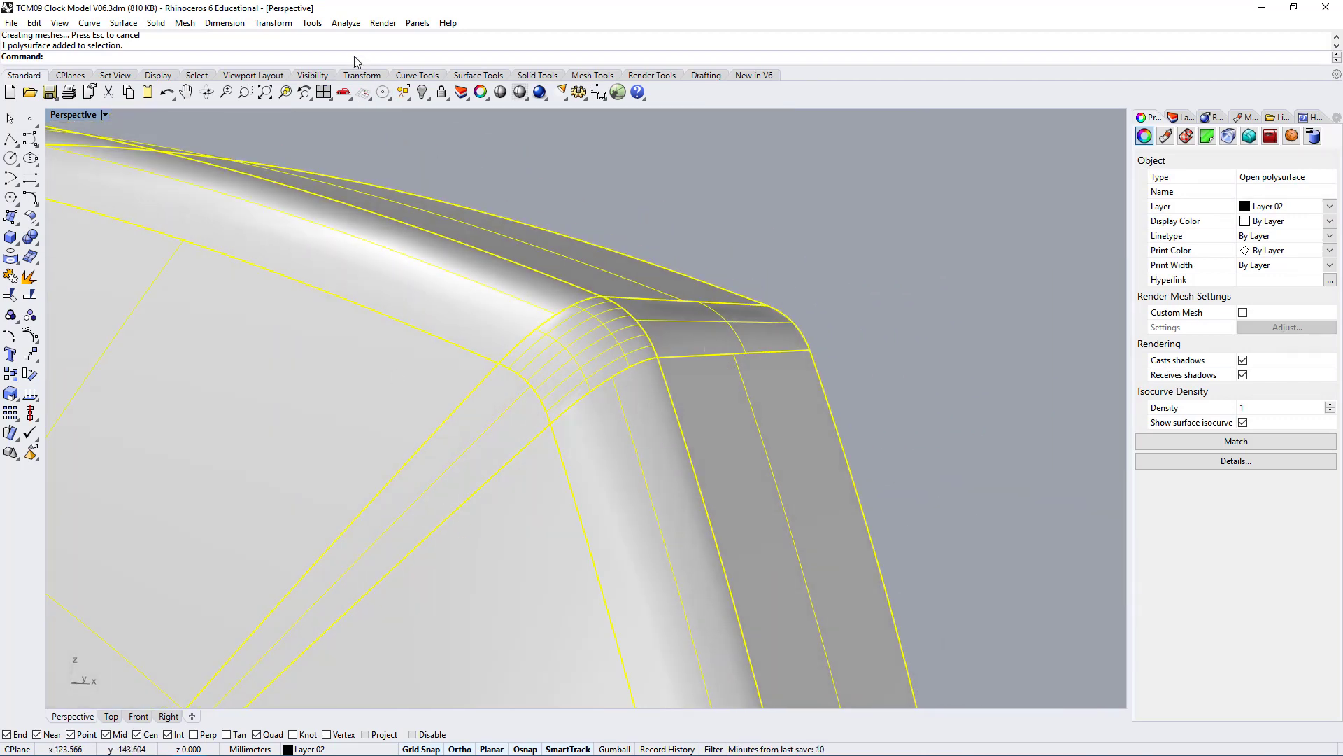
{"action": "left_click", "coordinate": [347, 25]}
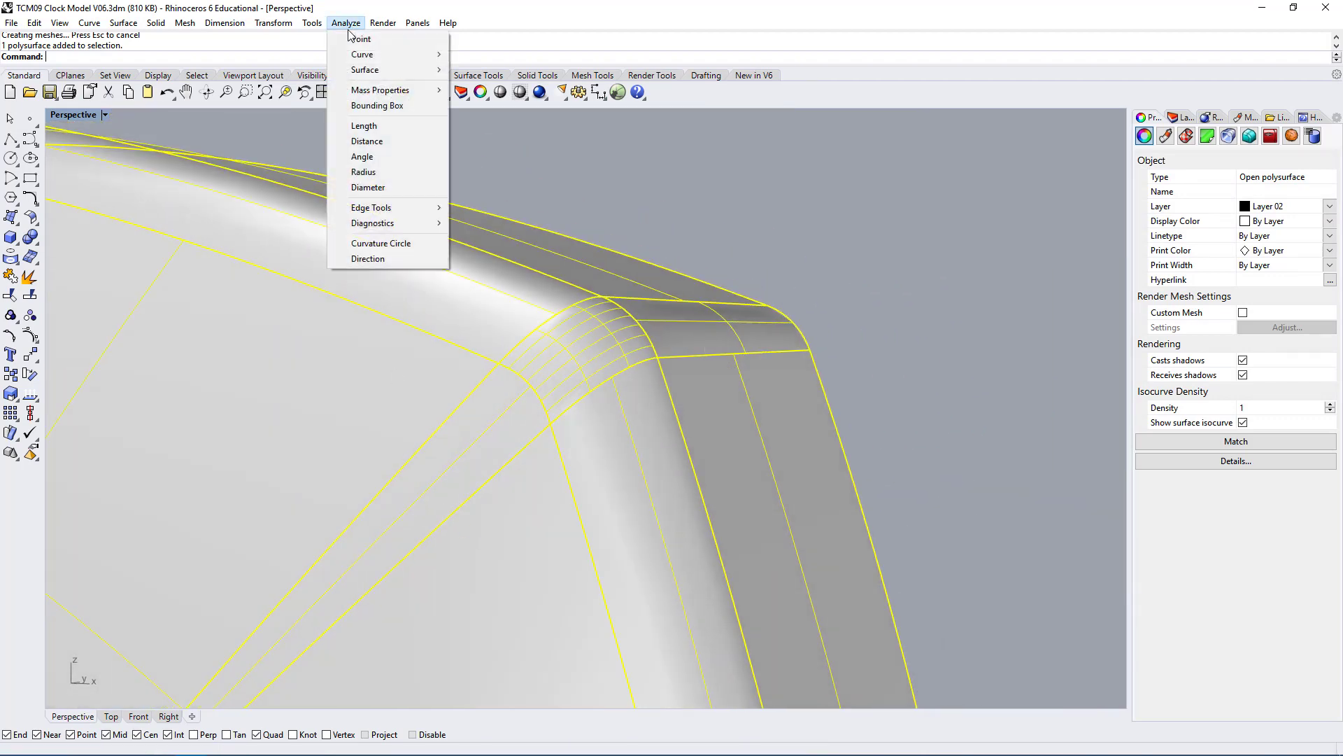
{"action": "mouse_move", "coordinate": [370, 207]}
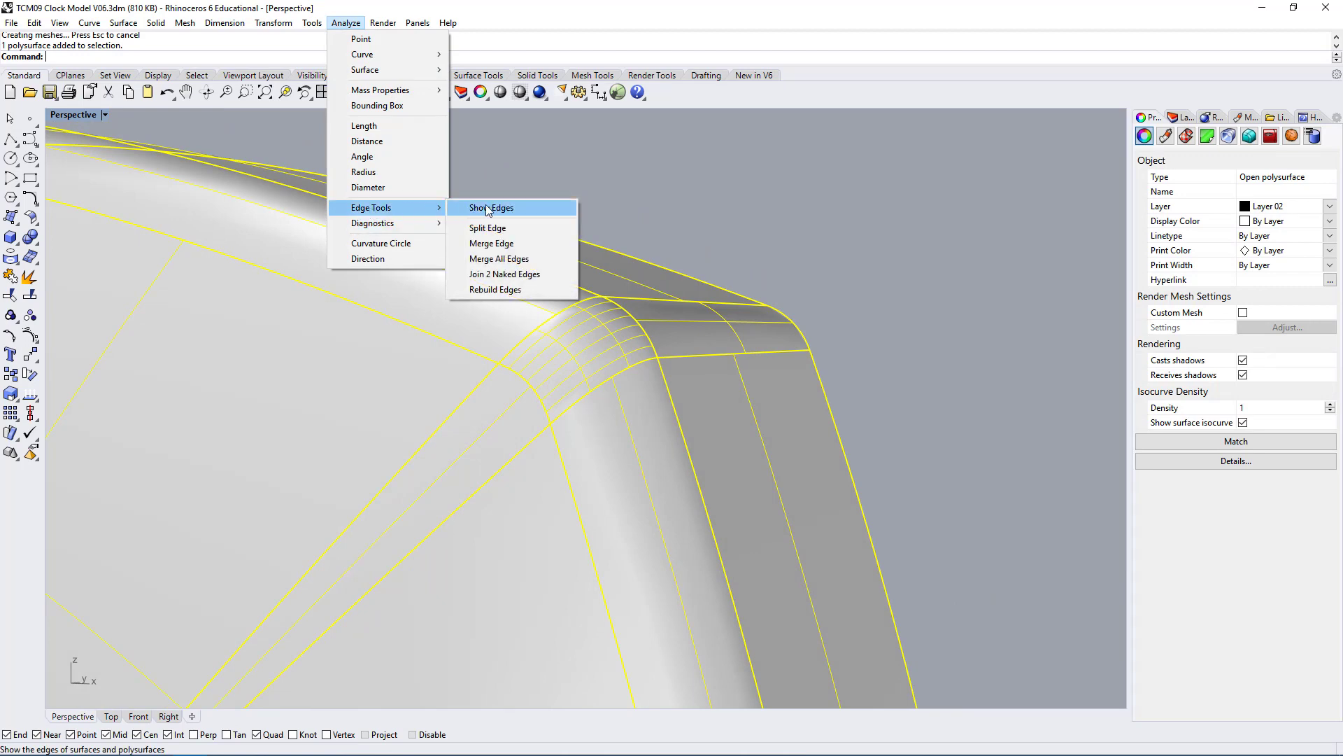
{"action": "left_click", "coordinate": [532, 207]}
Examine the highlighted naked edge where the corner patch meets the adjoining rounded side edge.
{"action": "scroll", "coordinate": [686, 378], "scroll_direction": "up", "scroll_amount": 4}
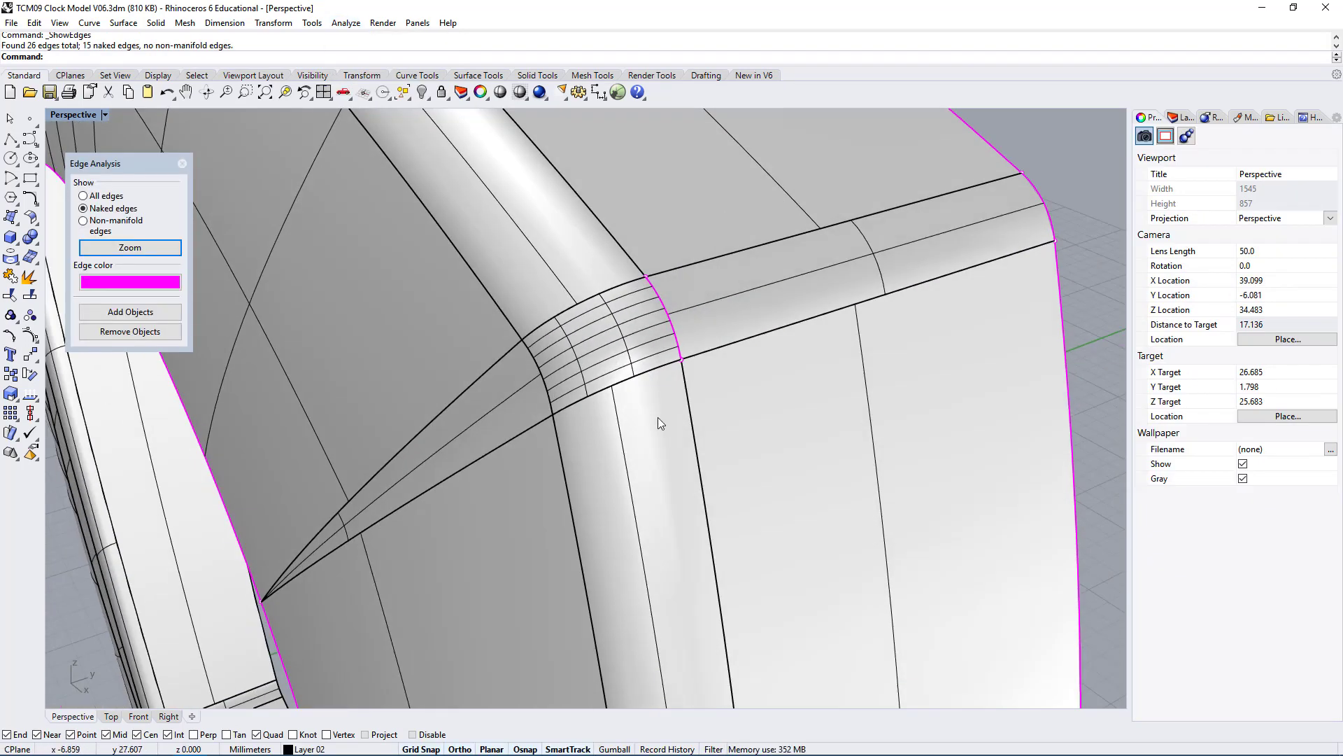
{"action": "right_click_drag", "start_coordinate": [658, 417], "coordinate": [682, 324]}
{"action": "scroll", "coordinate": [634, 290], "scroll_direction": "up", "scroll_amount": 6}
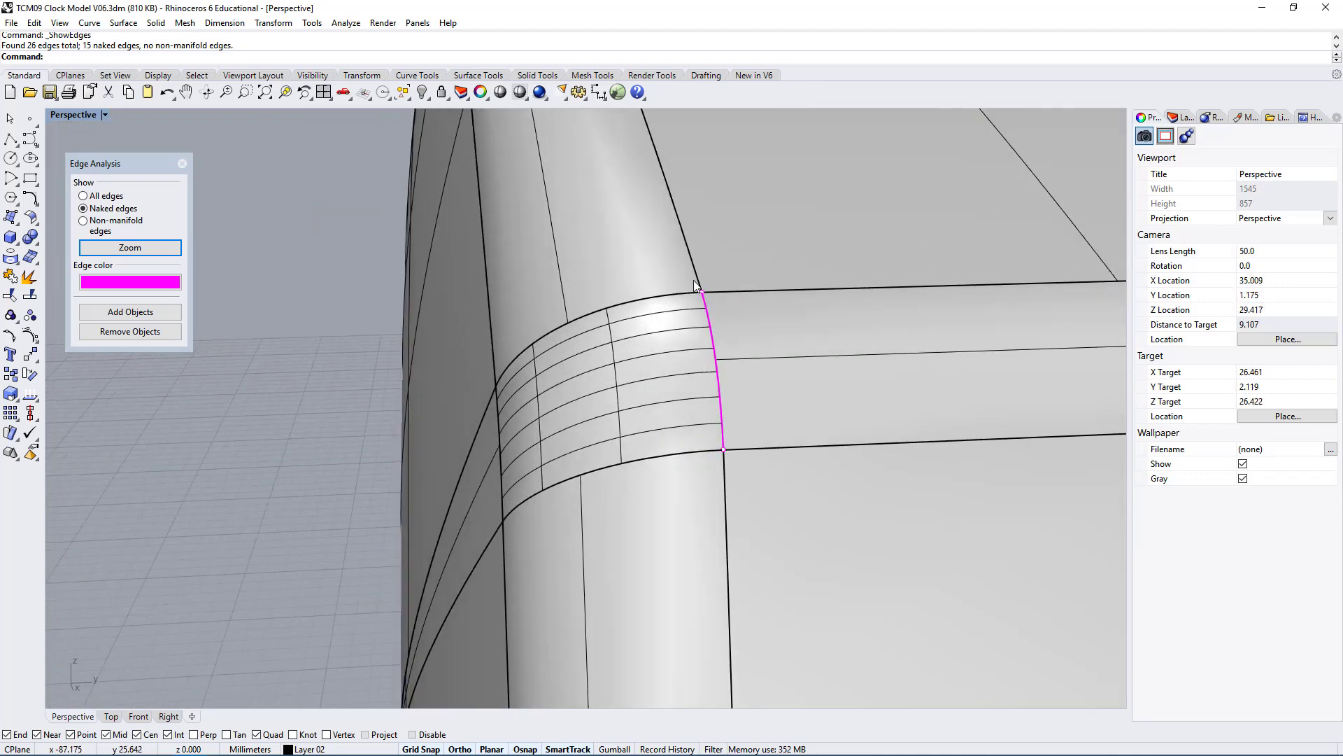
{"action": "right_click_drag", "start_coordinate": [727, 505], "coordinate": [822, 465]}
{"action": "scroll", "coordinate": [756, 407], "scroll_direction": "up", "scroll_amount": 6}
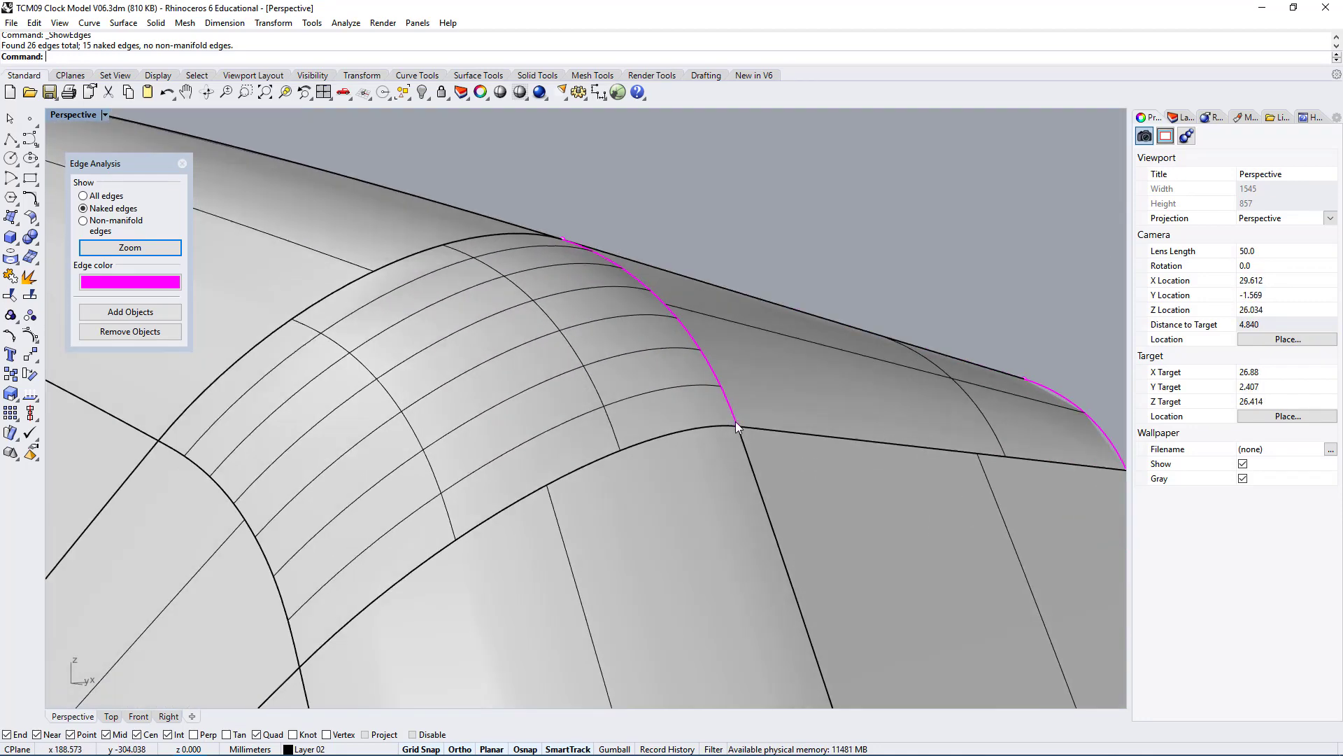
{"action": "right_click_drag", "start_coordinate": [749, 493], "coordinate": [694, 529]}
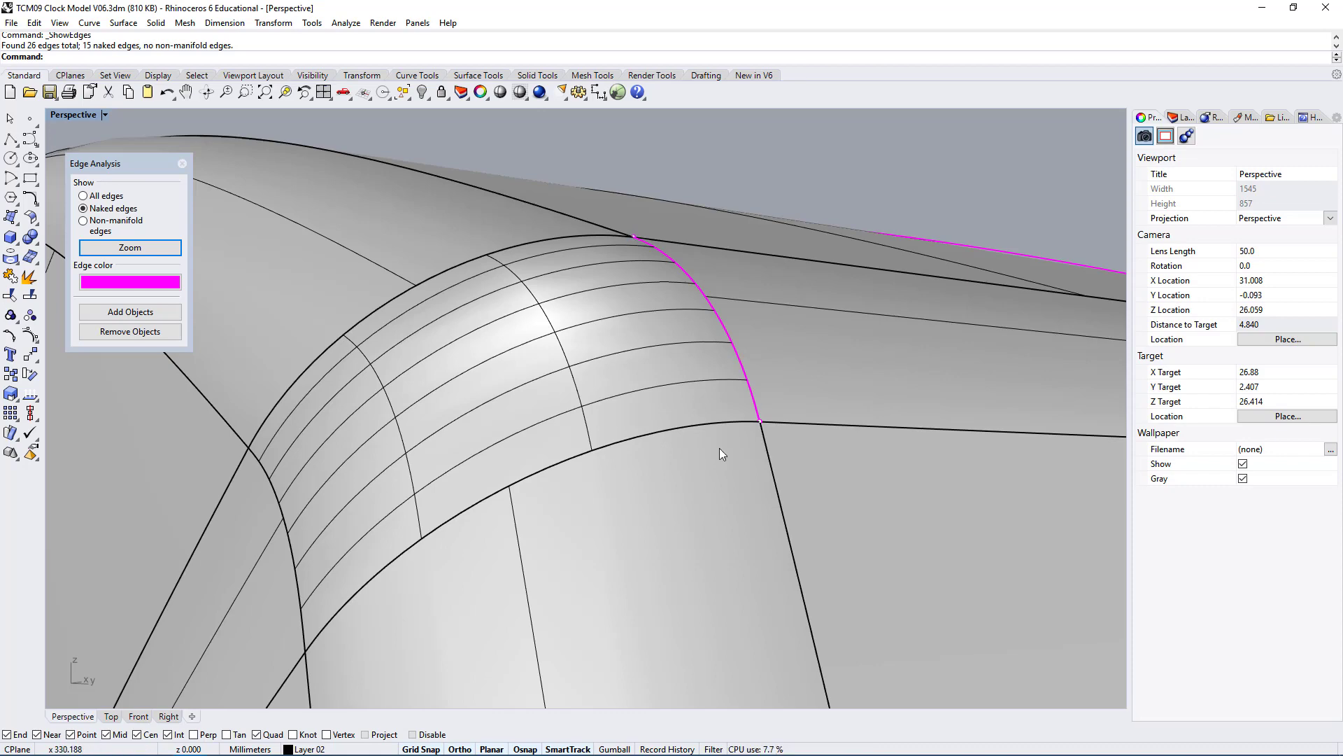
{"action": "right_click_drag", "start_coordinate": [720, 453], "coordinate": [690, 419]}
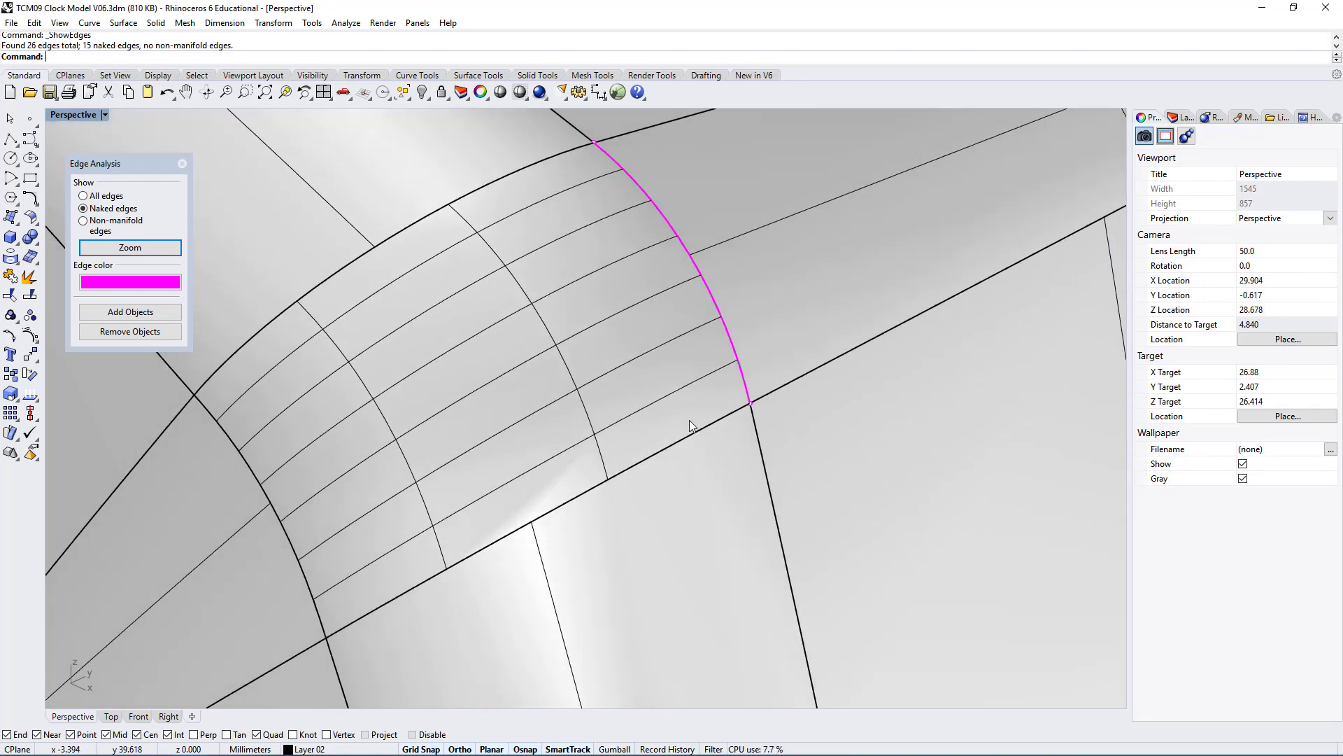
Extract the network surface corner patch from the clock body polysurface.
{"action": "right_click", "coordinate": [30, 277]}
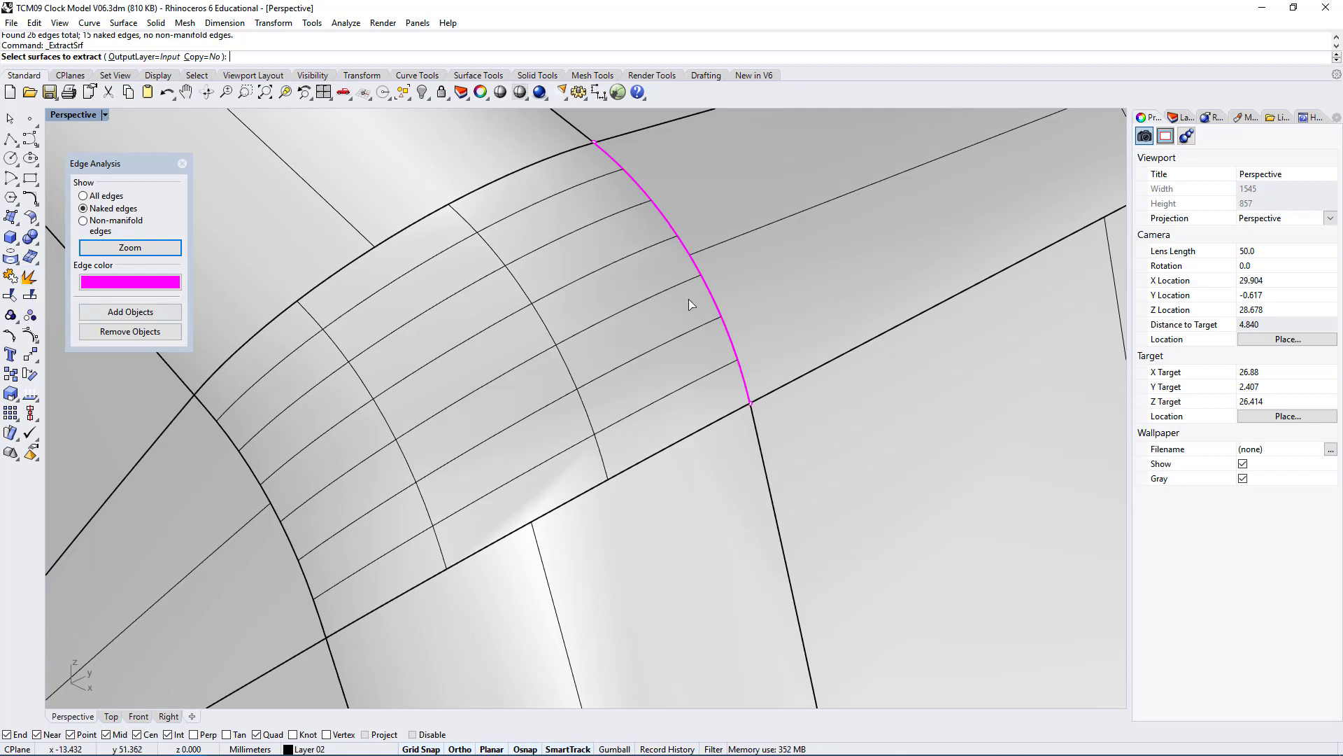
{"action": "left_click", "coordinate": [660, 301]}
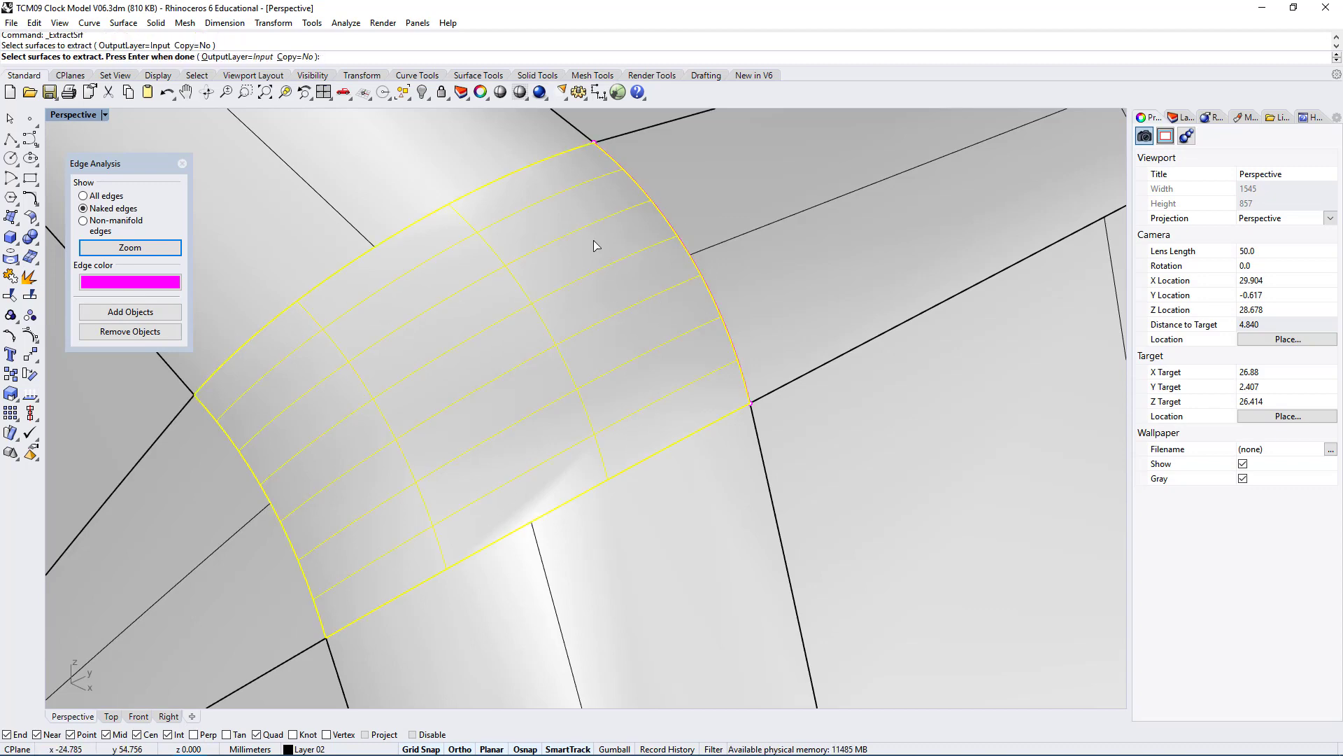
{"action": "key", "text": "Return"}
{"action": "right_click_drag", "start_coordinate": [728, 429], "coordinate": [690, 420]}
{"action": "key", "text": "Escape"}
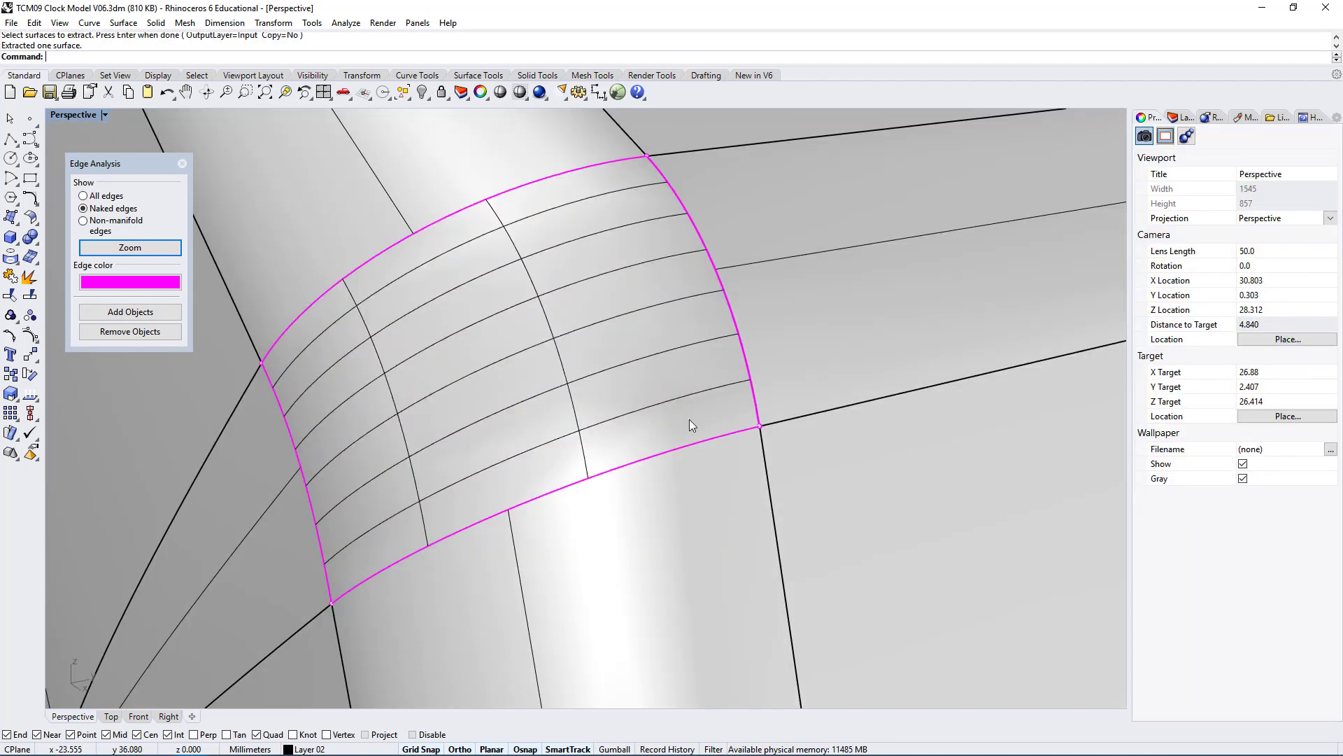
Start the MatchSrf command and consult its help topic for where the command is located.
{"action": "type", "text": "Match"}
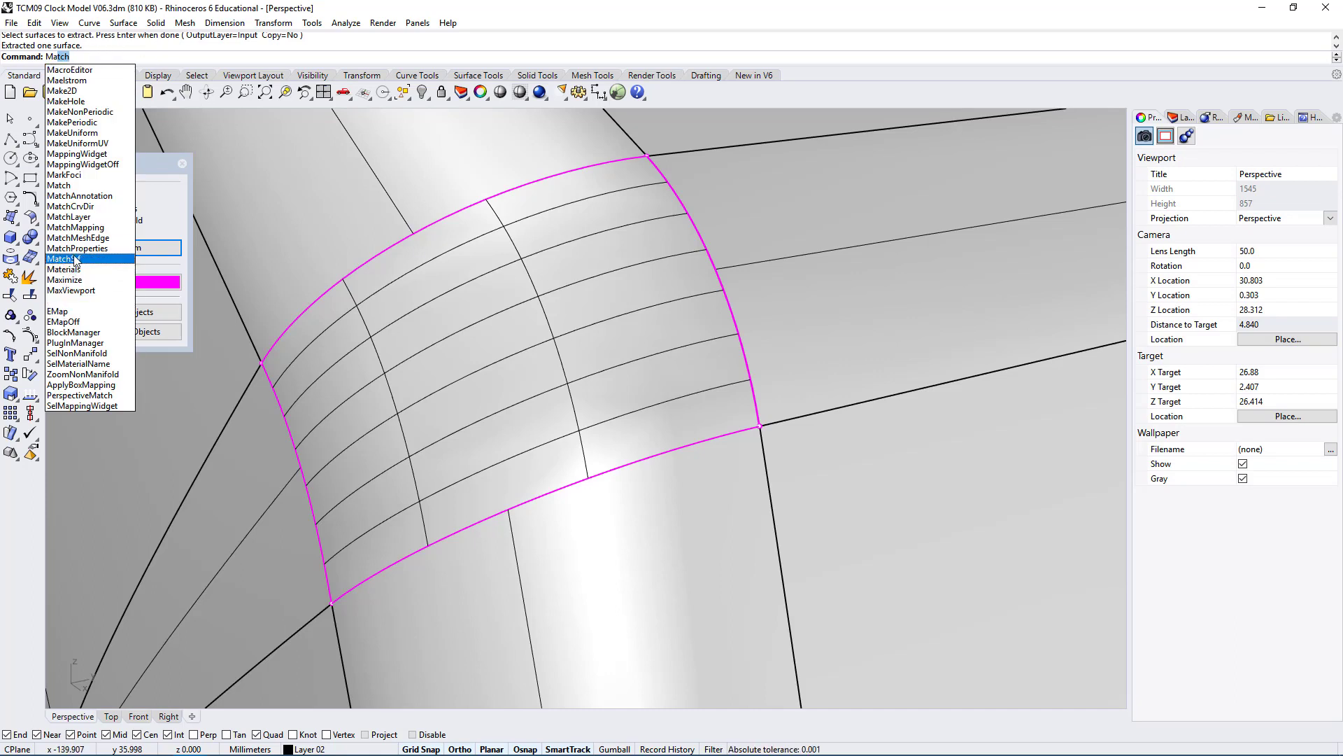
{"action": "left_click", "coordinate": [77, 259]}
{"action": "left_click", "coordinate": [1321, 120]}
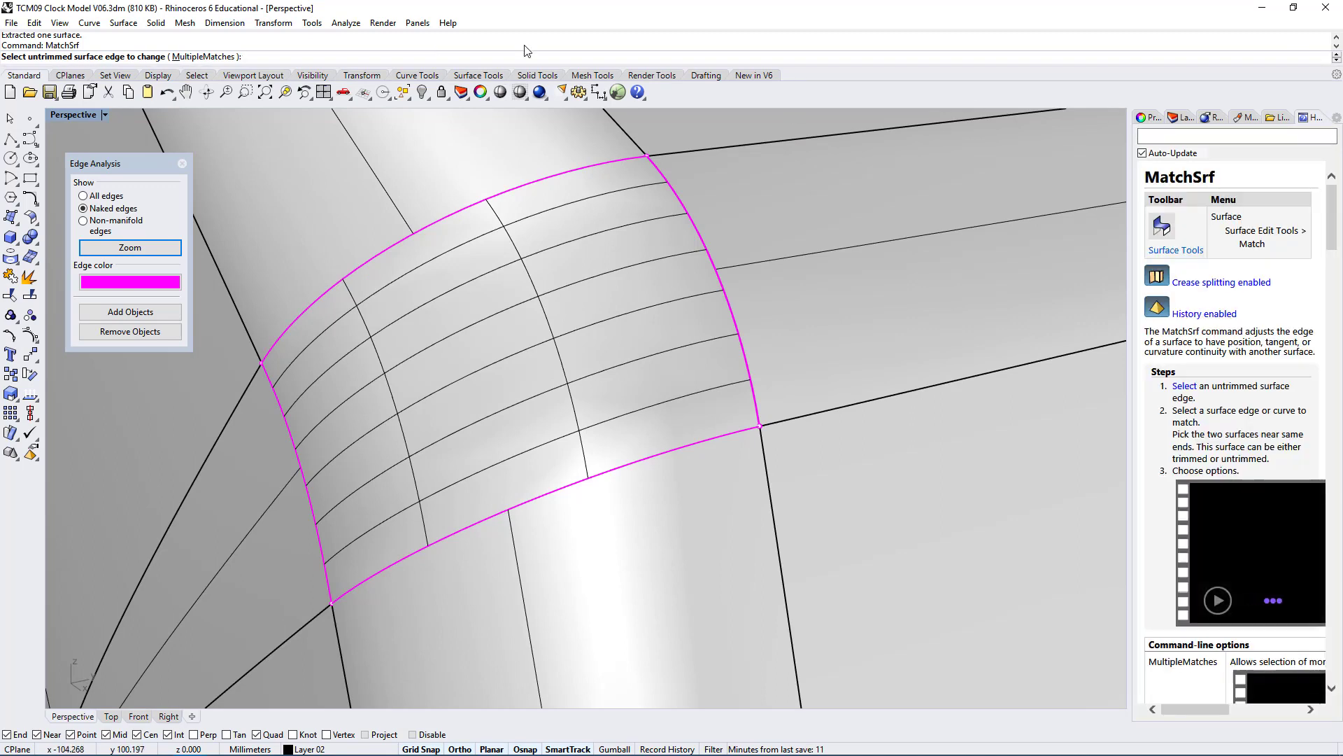
{"action": "left_click_drag", "start_coordinate": [1213, 219], "coordinate": [1286, 254]}
{"action": "scroll", "coordinate": [664, 339], "scroll_direction": "down", "scroll_amount": 1}
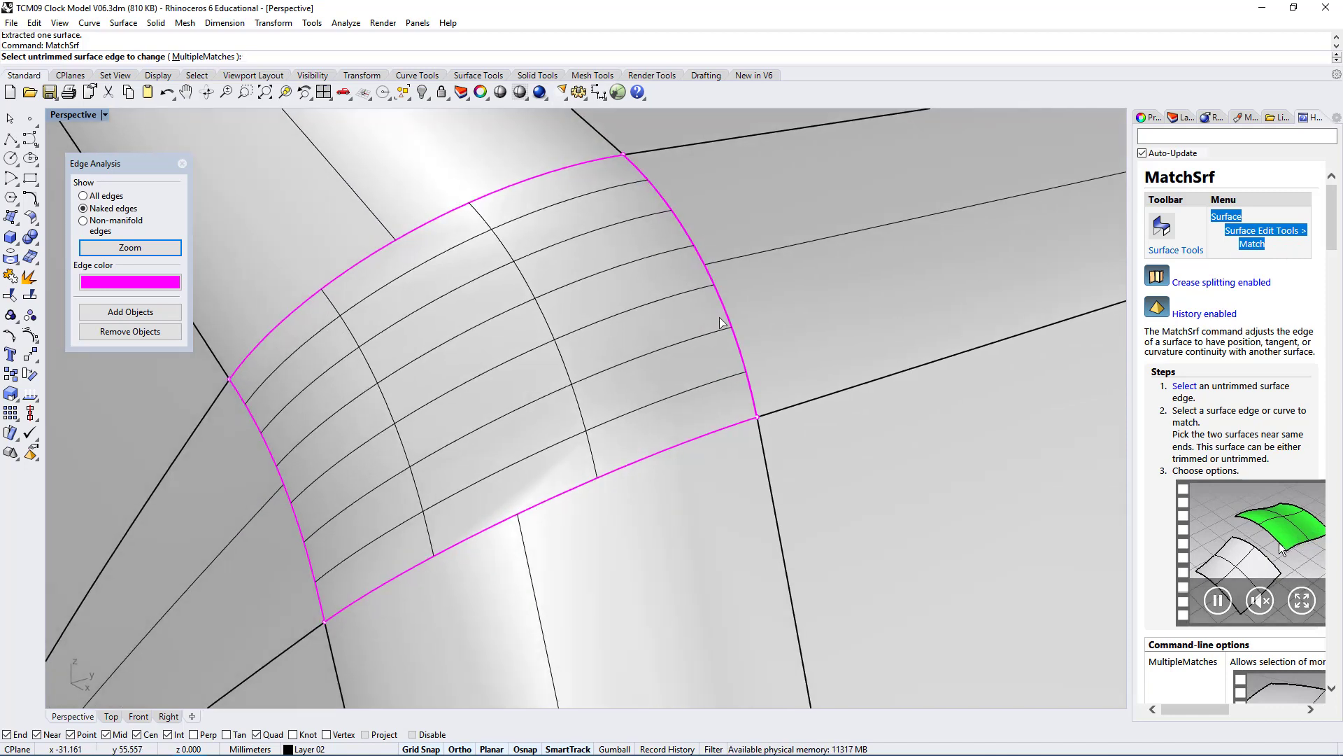
{"action": "scroll", "coordinate": [723, 323], "scroll_direction": "down", "scroll_amount": 1}
{"action": "scroll", "coordinate": [998, 230], "scroll_direction": "down", "scroll_amount": 2}
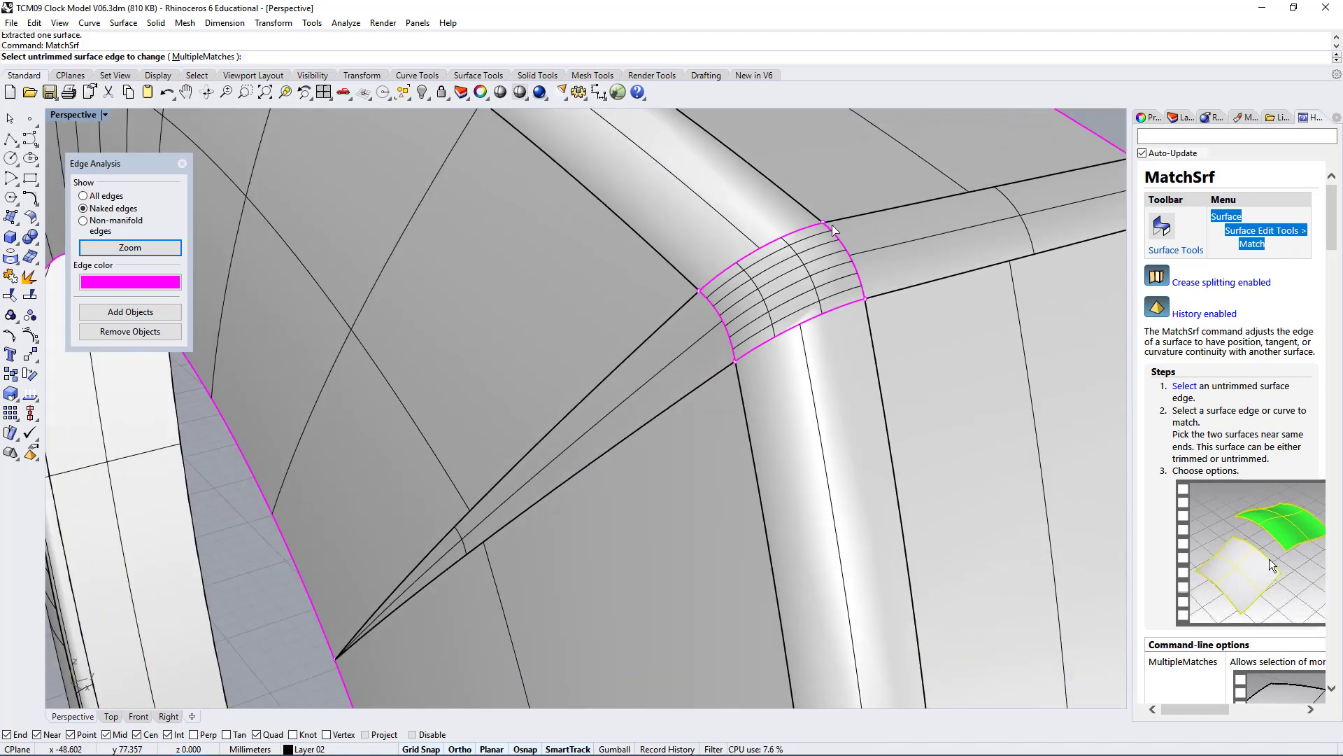
{"action": "scroll", "coordinate": [860, 252], "scroll_direction": "up", "scroll_amount": 2}
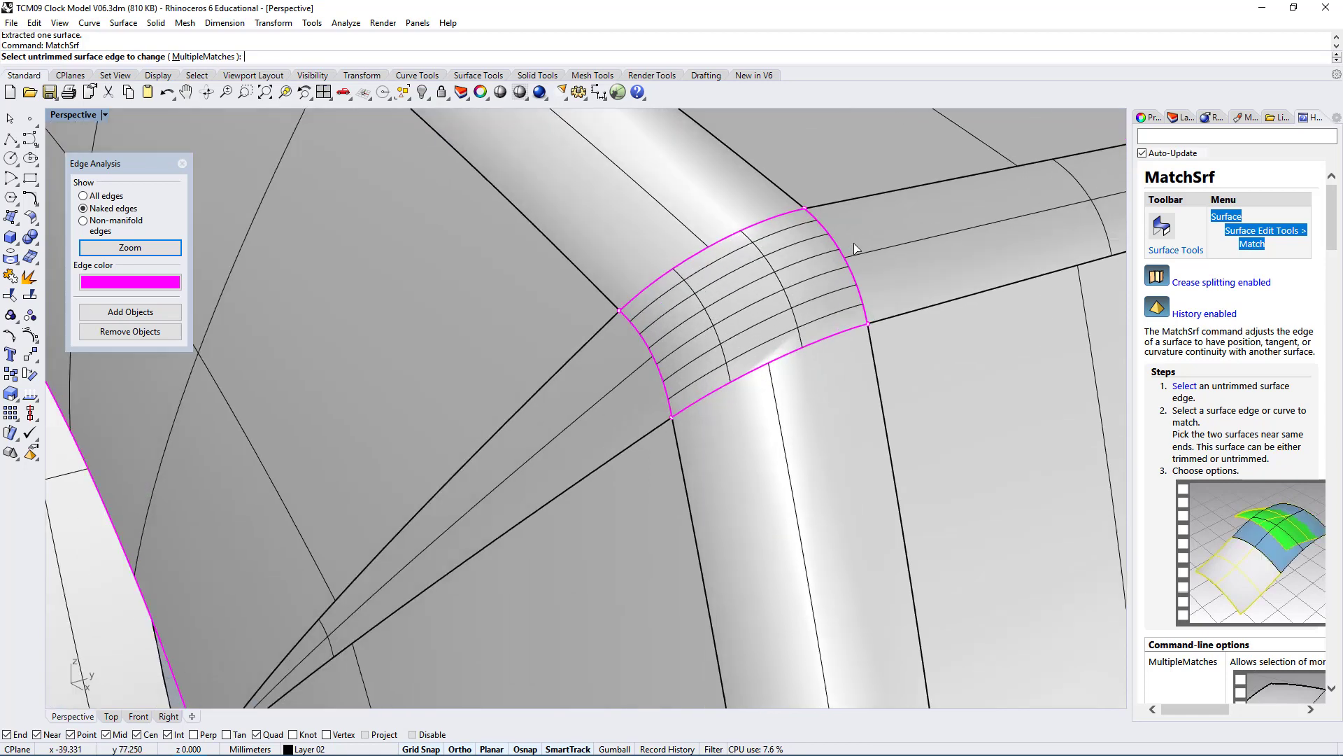
{"action": "left_click", "coordinate": [828, 243]}
{"action": "key", "text": "Return"}
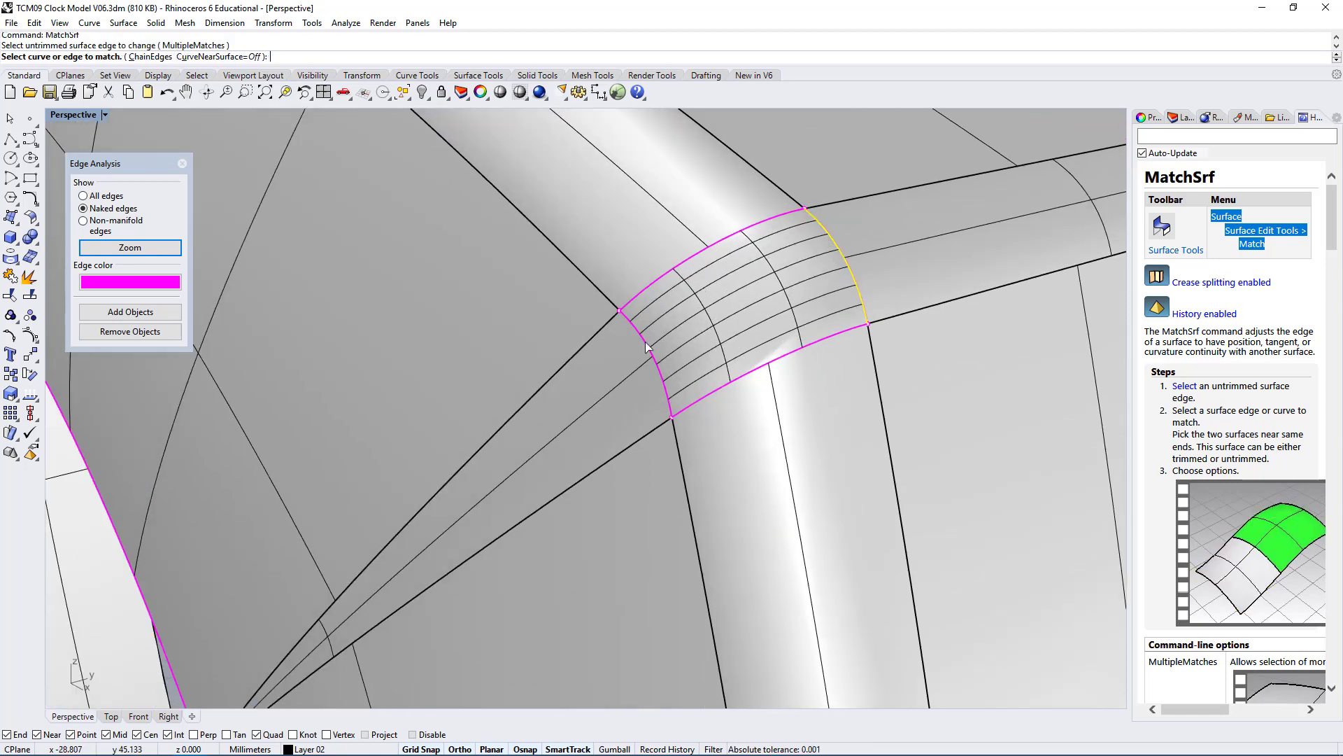
{"action": "left_click", "coordinate": [850, 279]}
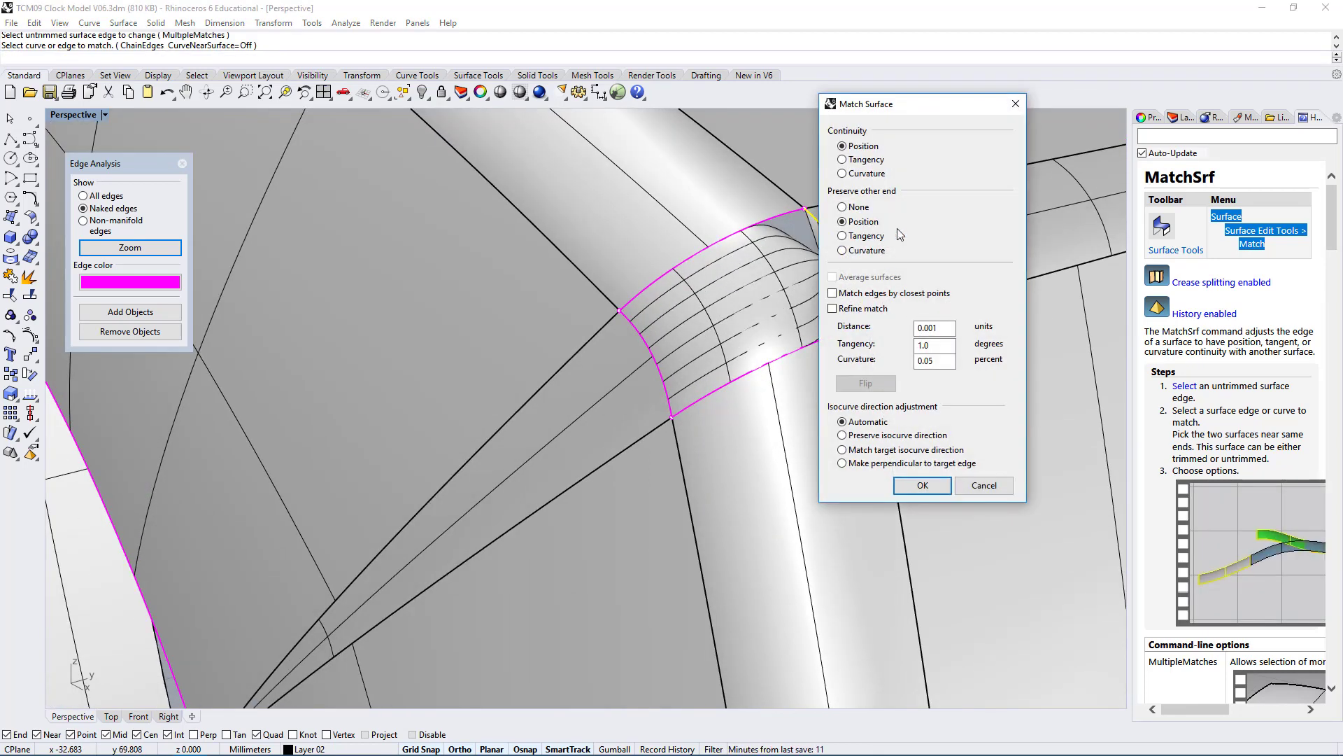
{"action": "left_click_drag", "start_coordinate": [913, 116], "coordinate": [1021, 117]}
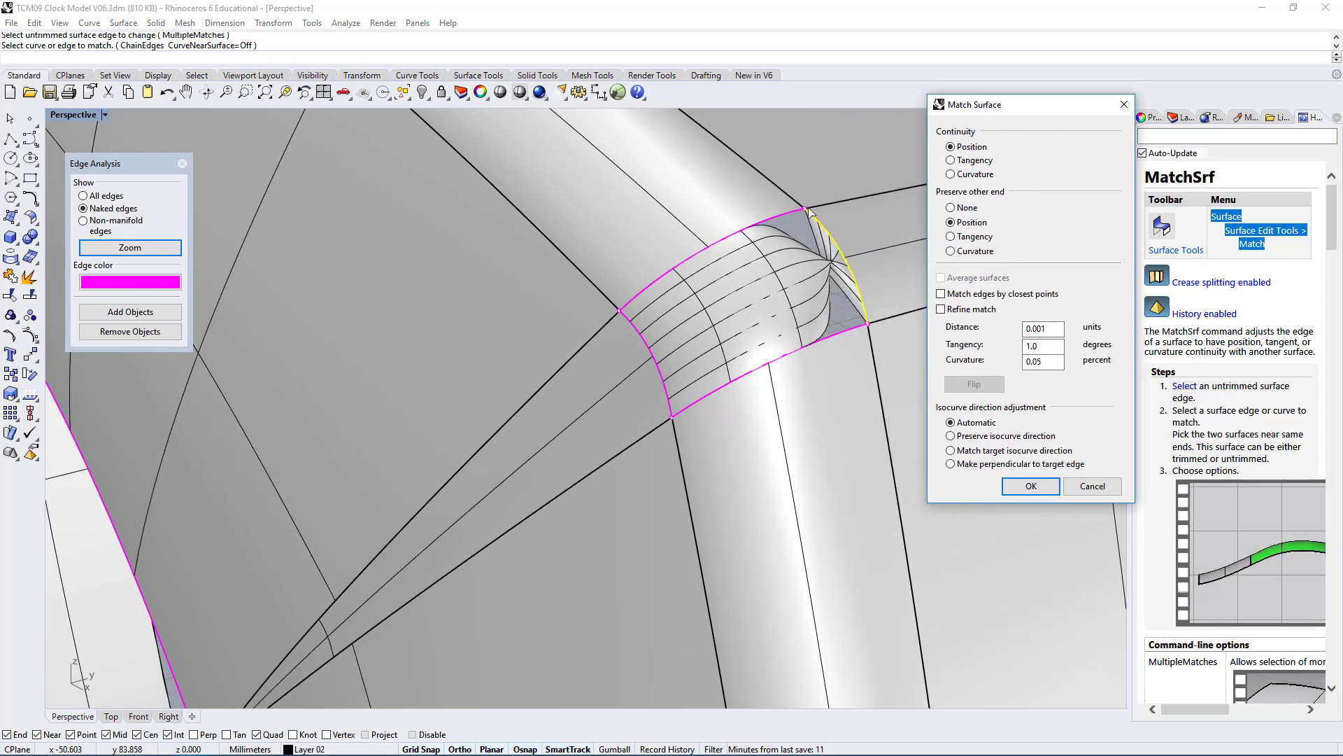
{"action": "left_click", "coordinate": [1112, 487]}
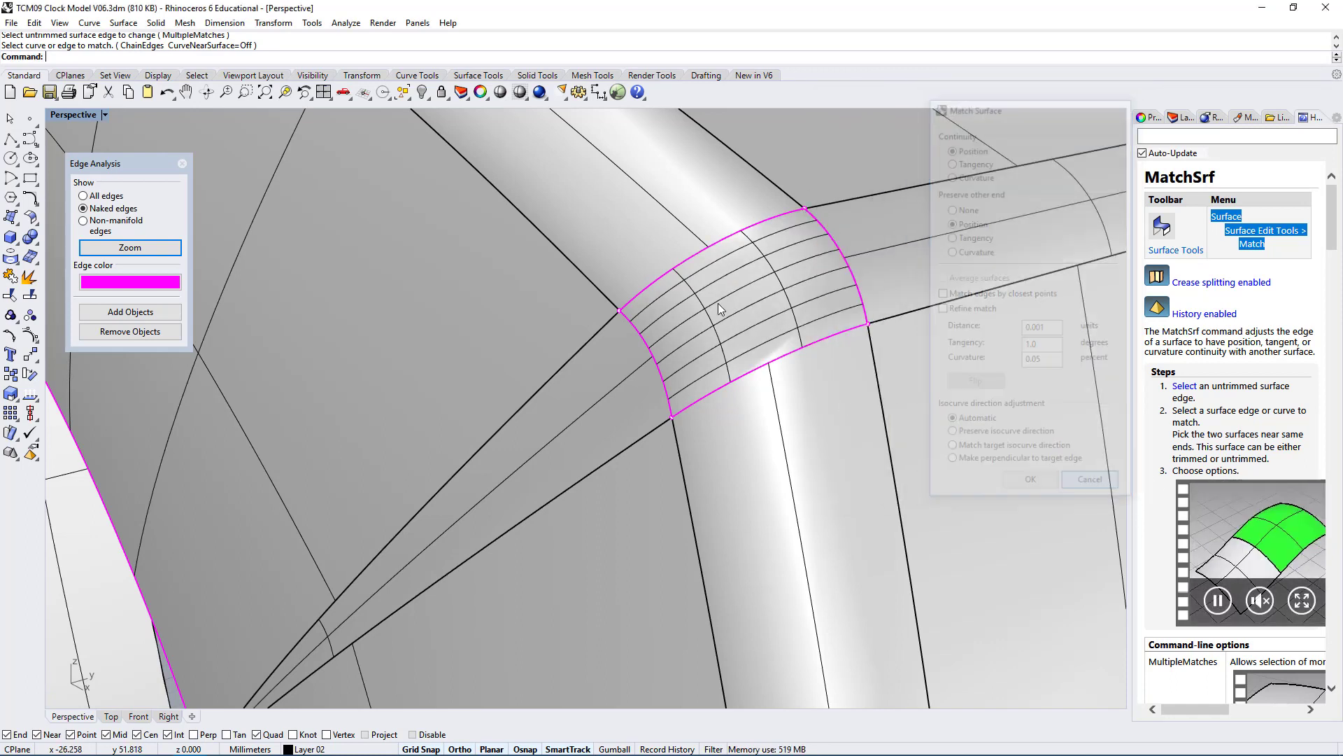
Match the corner patch's unjoined edge to the adjoining fillet edge with Position continuity, Position preserved at the other end, and Refine match at 0.001 units.
{"action": "key", "text": "Return"}
{"action": "left_click", "coordinate": [816, 223]}
{"action": "left_click", "coordinate": [816, 223]}
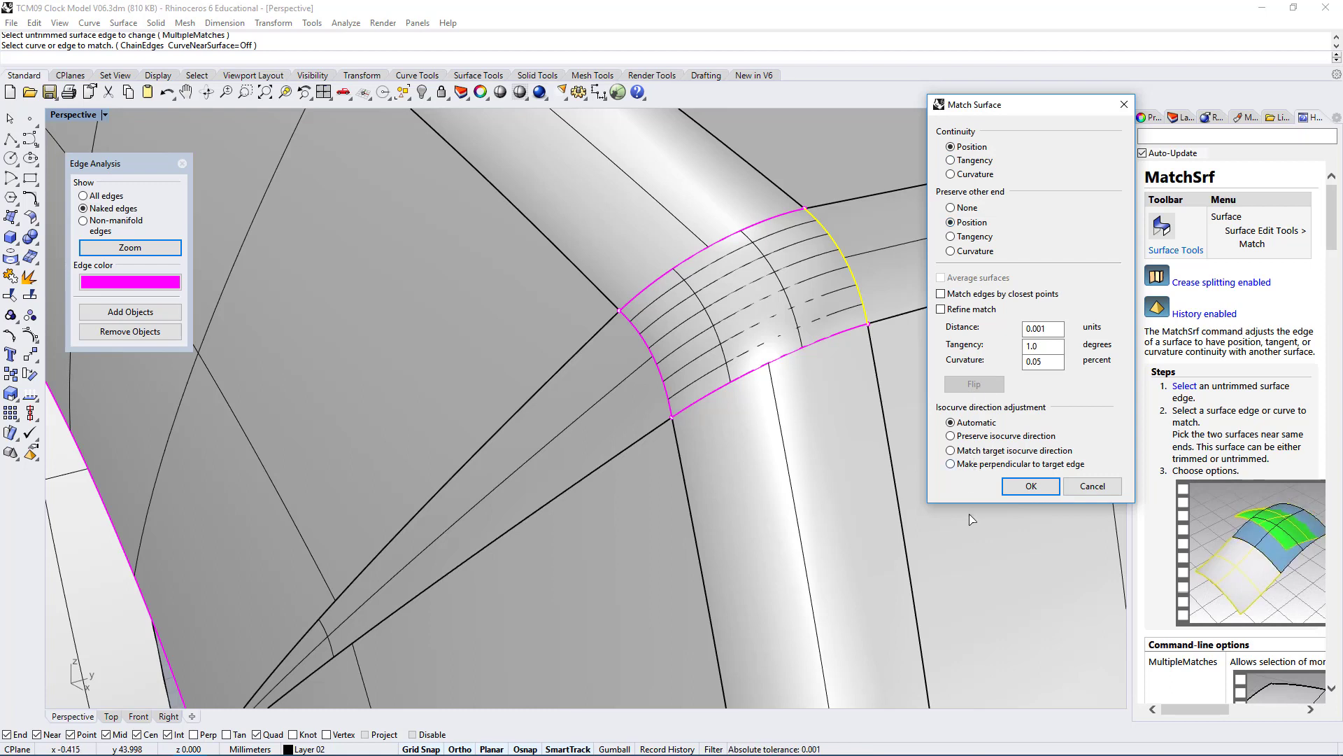
{"action": "left_click_drag", "start_coordinate": [1012, 111], "coordinate": [1027, 48]}
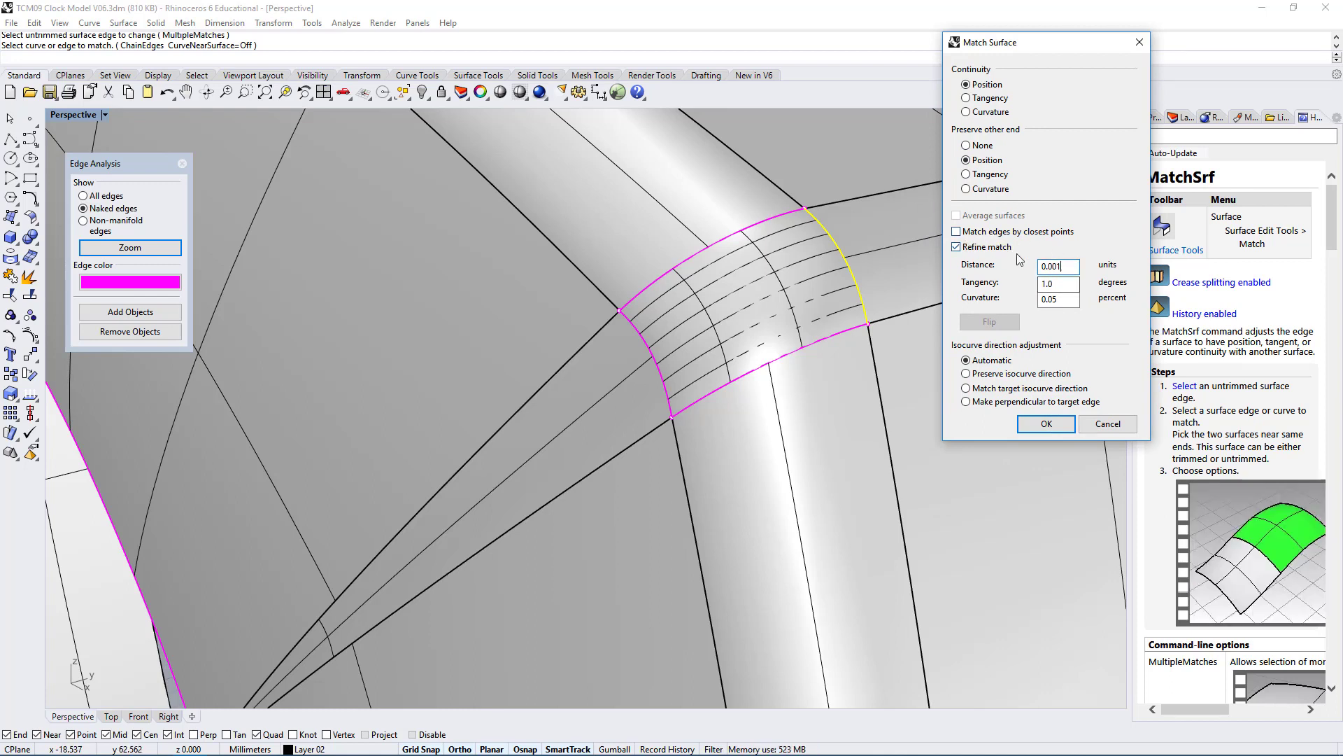
{"action": "left_click_drag", "start_coordinate": [1071, 267], "coordinate": [1026, 266]}
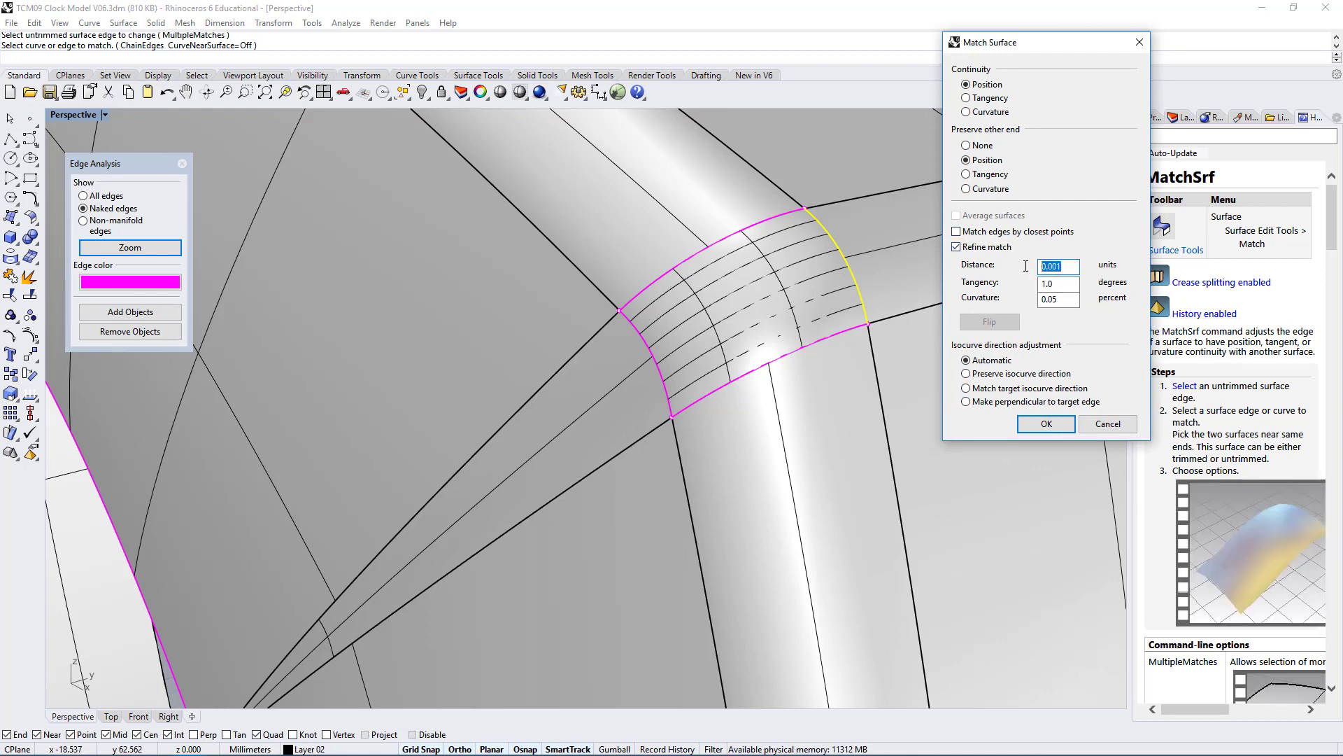
{"action": "left_click", "coordinate": [1069, 296]}
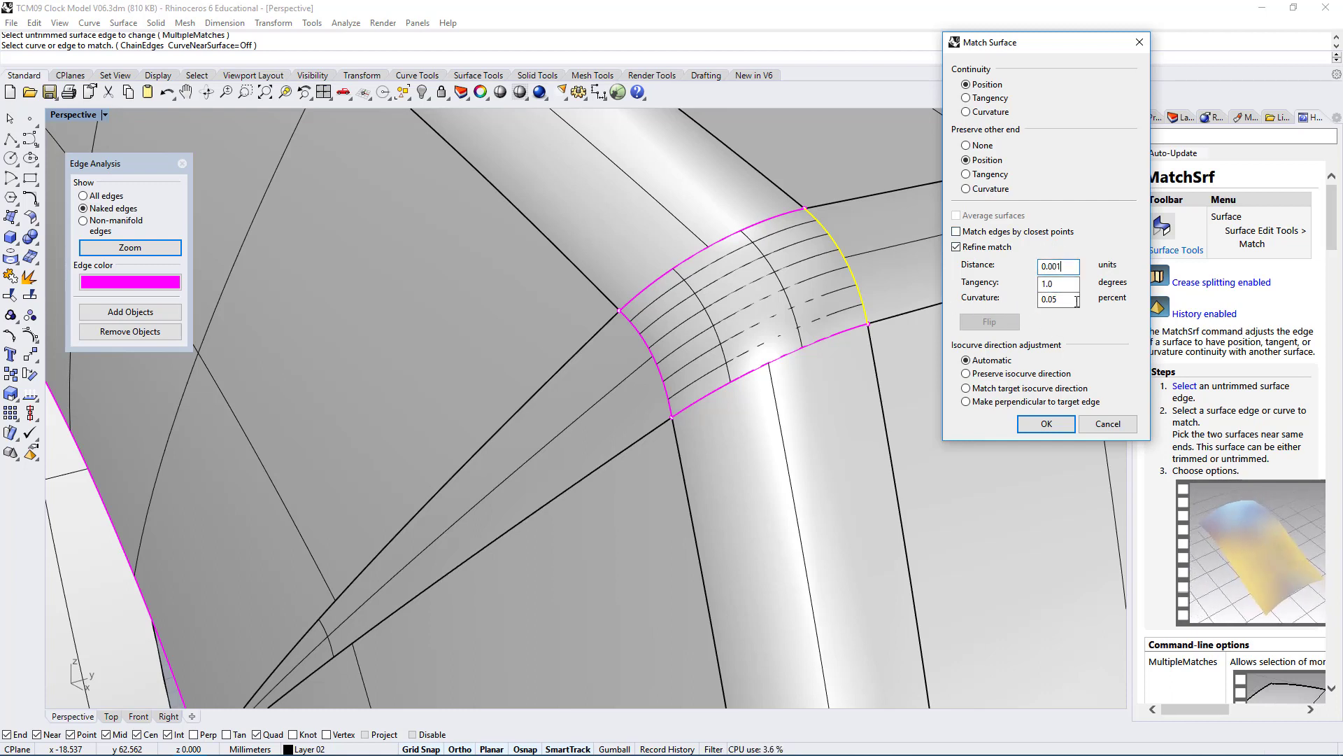
{"action": "left_click", "coordinate": [1065, 266]}
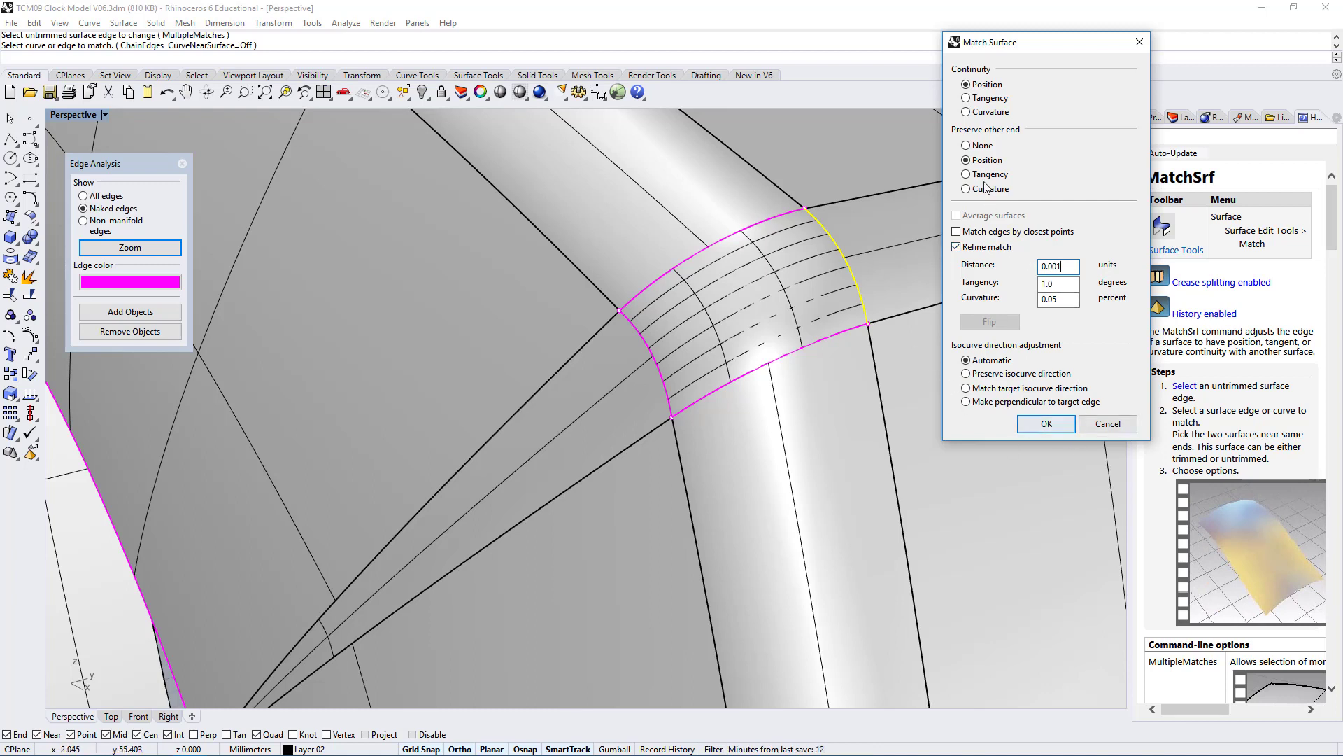
{"action": "left_click", "coordinate": [966, 249]}
{"action": "left_click", "coordinate": [959, 248]}
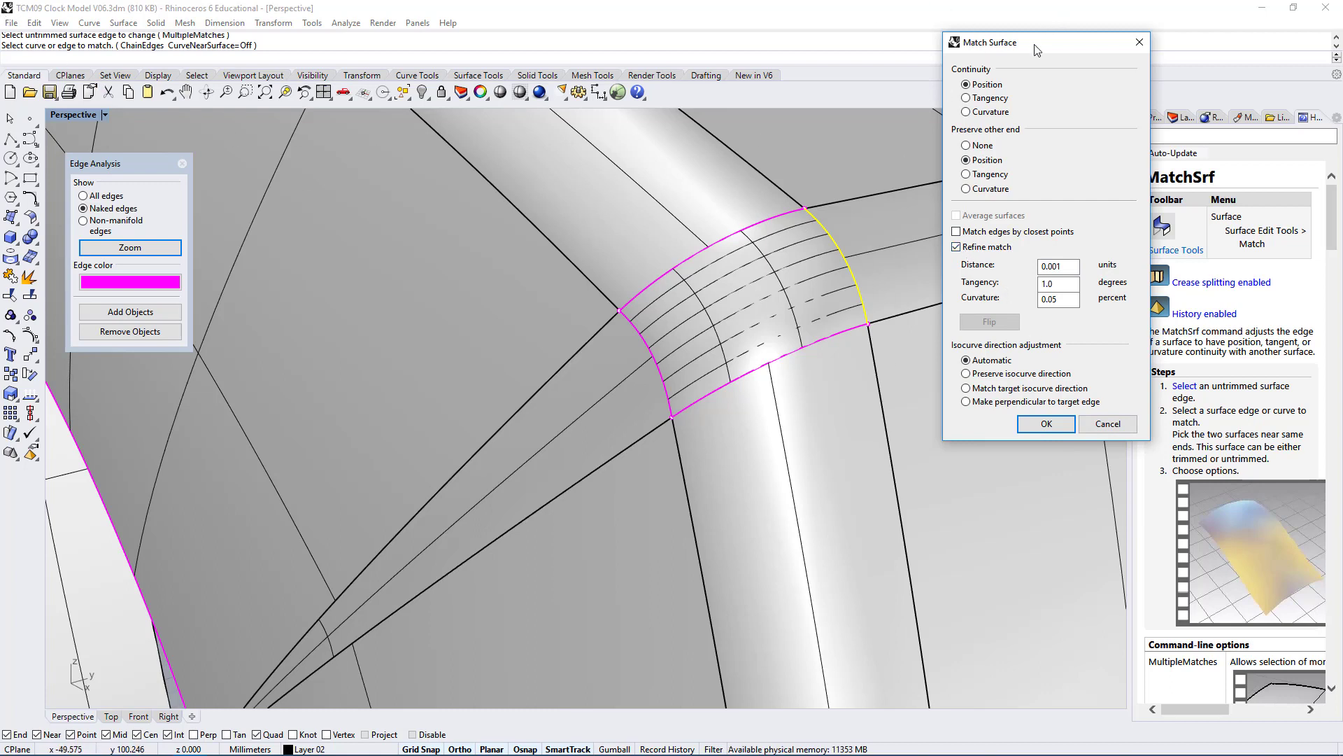
{"action": "left_click_drag", "start_coordinate": [1035, 45], "coordinate": [1051, 79]}
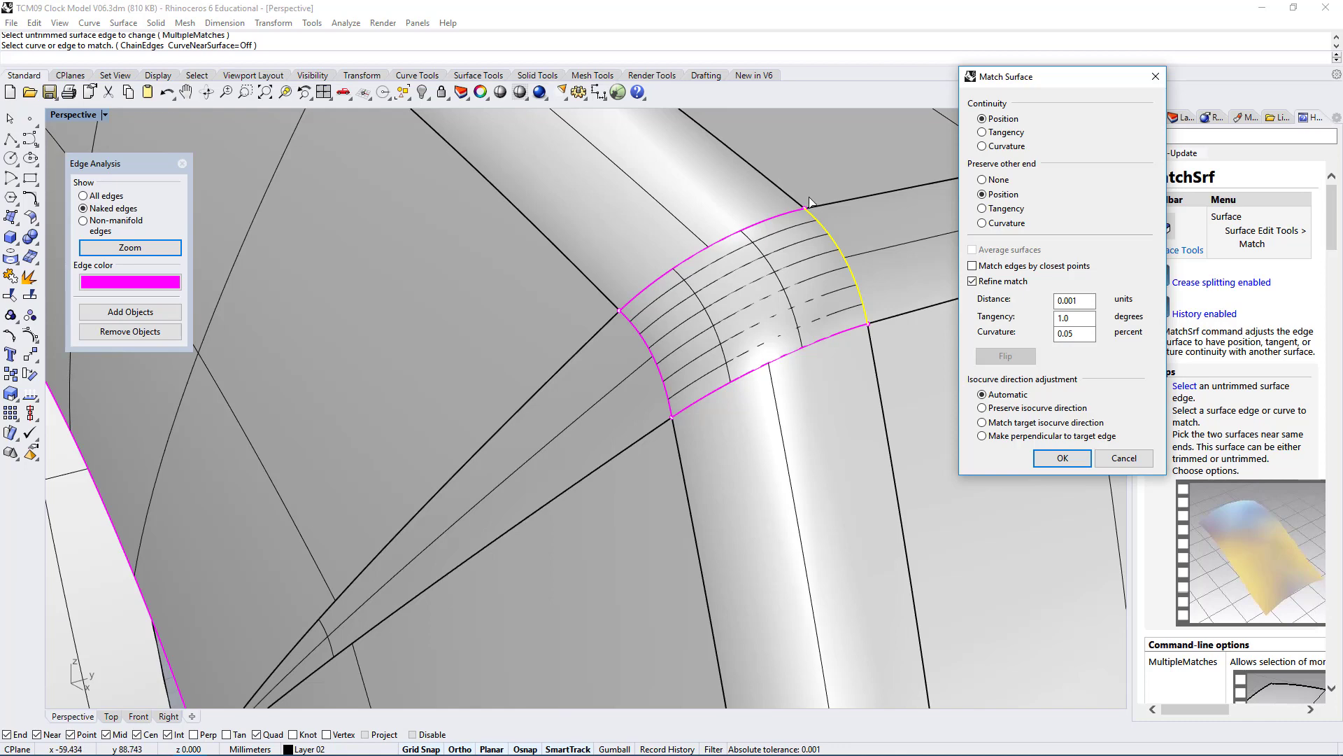
{"action": "left_click", "coordinate": [1065, 459]}
Join the matched corner patch to the clock body polysurface and clear the selection.
{"action": "right_click_drag", "start_coordinate": [909, 431], "coordinate": [850, 410]}
{"action": "left_click", "coordinate": [817, 269]}
{"action": "left_click", "coordinate": [942, 257], "text": "shift"}
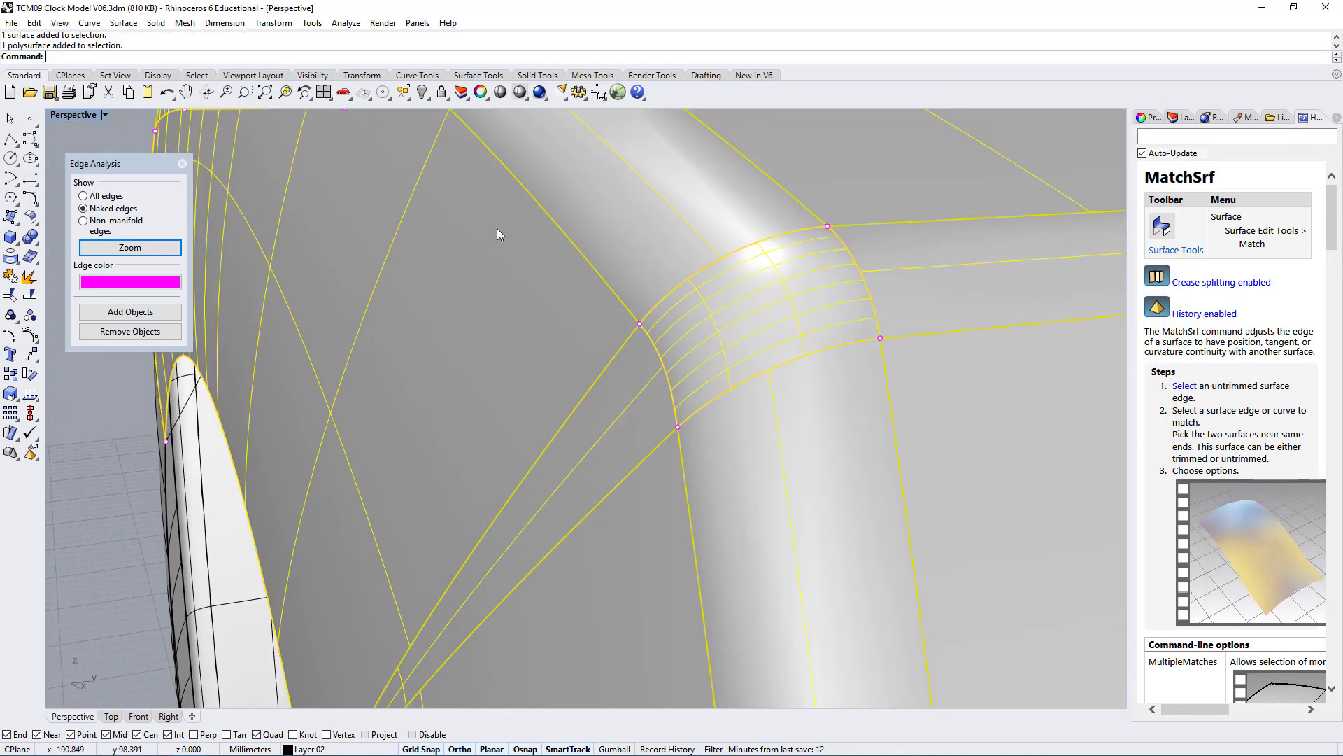
{"action": "left_click", "coordinate": [10, 278]}
{"action": "right_click_drag", "start_coordinate": [548, 381], "coordinate": [550, 418]}
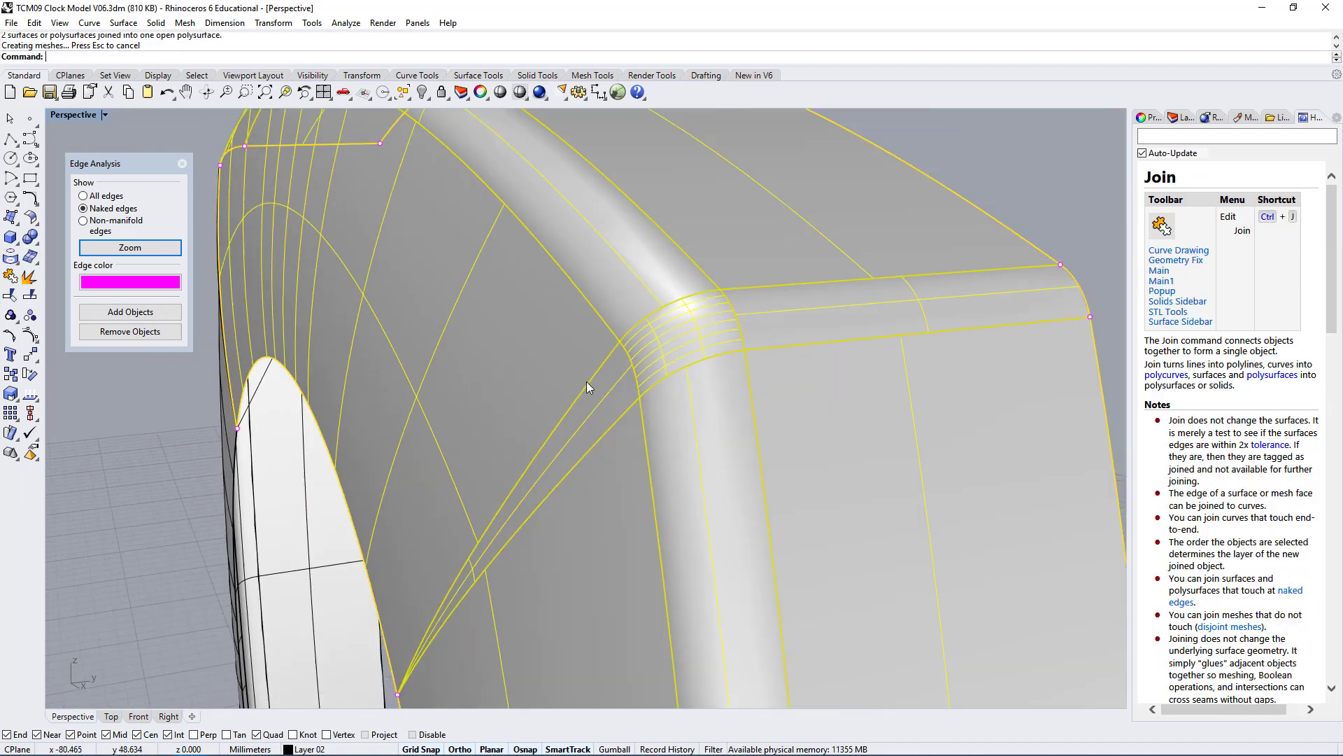
{"action": "left_click", "coordinate": [154, 574]}
Check the rejoined corner for naked edges and select the body to verify that it is one polysurface.
{"action": "right_click_drag", "start_coordinate": [917, 371], "coordinate": [855, 346]}
{"action": "left_click_drag", "start_coordinate": [122, 165], "coordinate": [157, 172]}
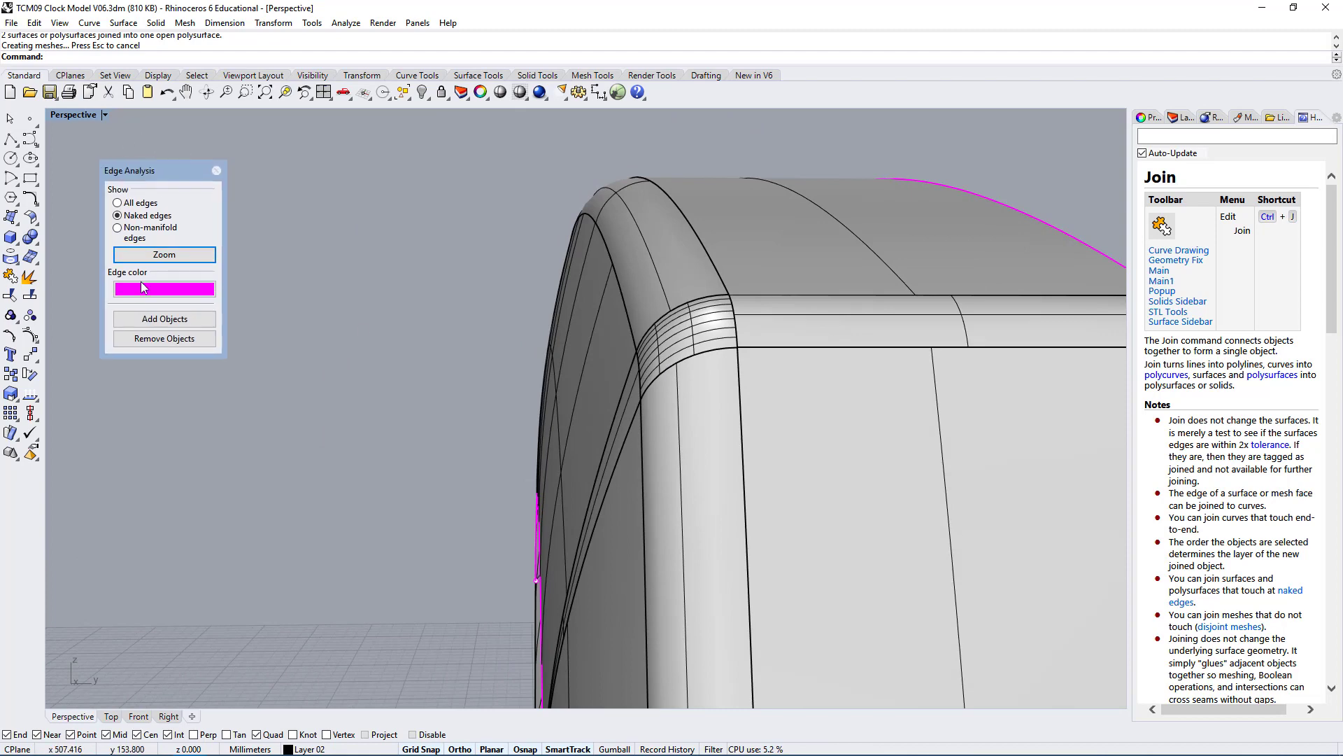
{"action": "right_click_drag", "start_coordinate": [706, 261], "coordinate": [846, 274]}
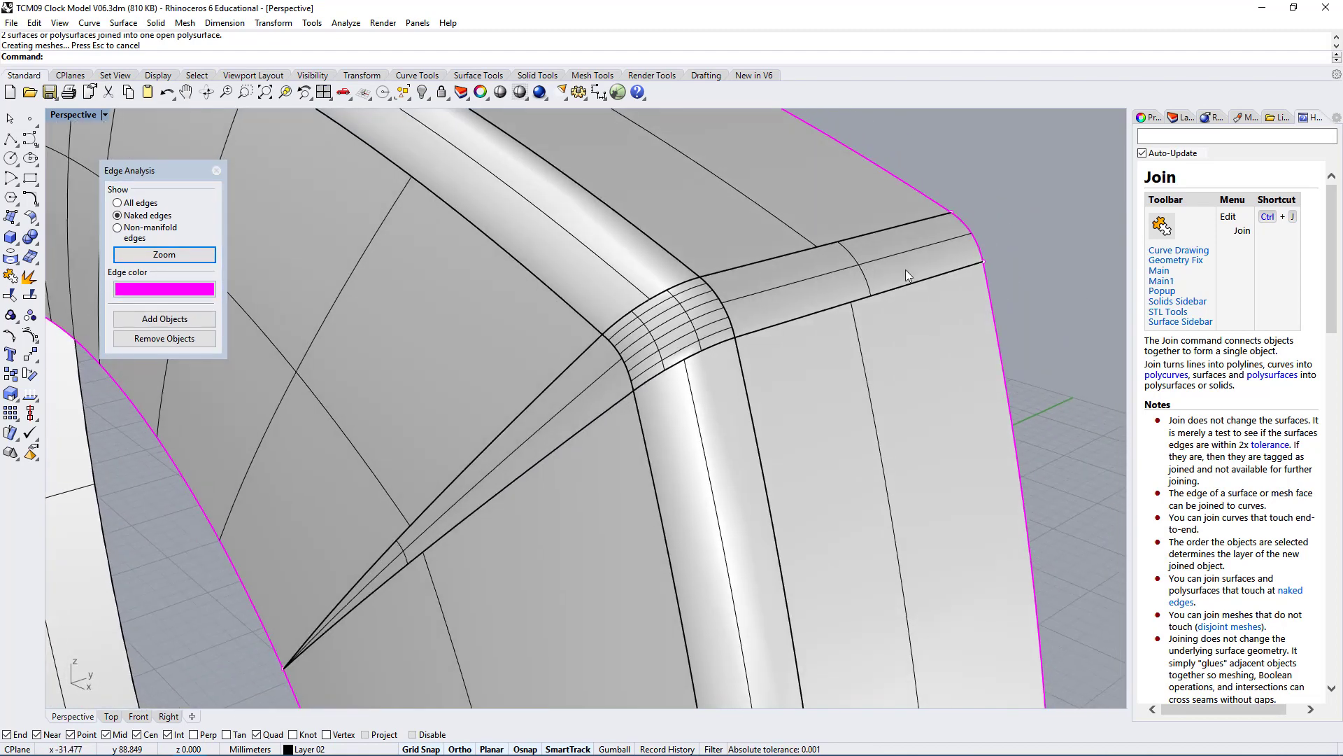
{"action": "scroll", "coordinate": [724, 245], "scroll_direction": "up", "scroll_amount": 2}
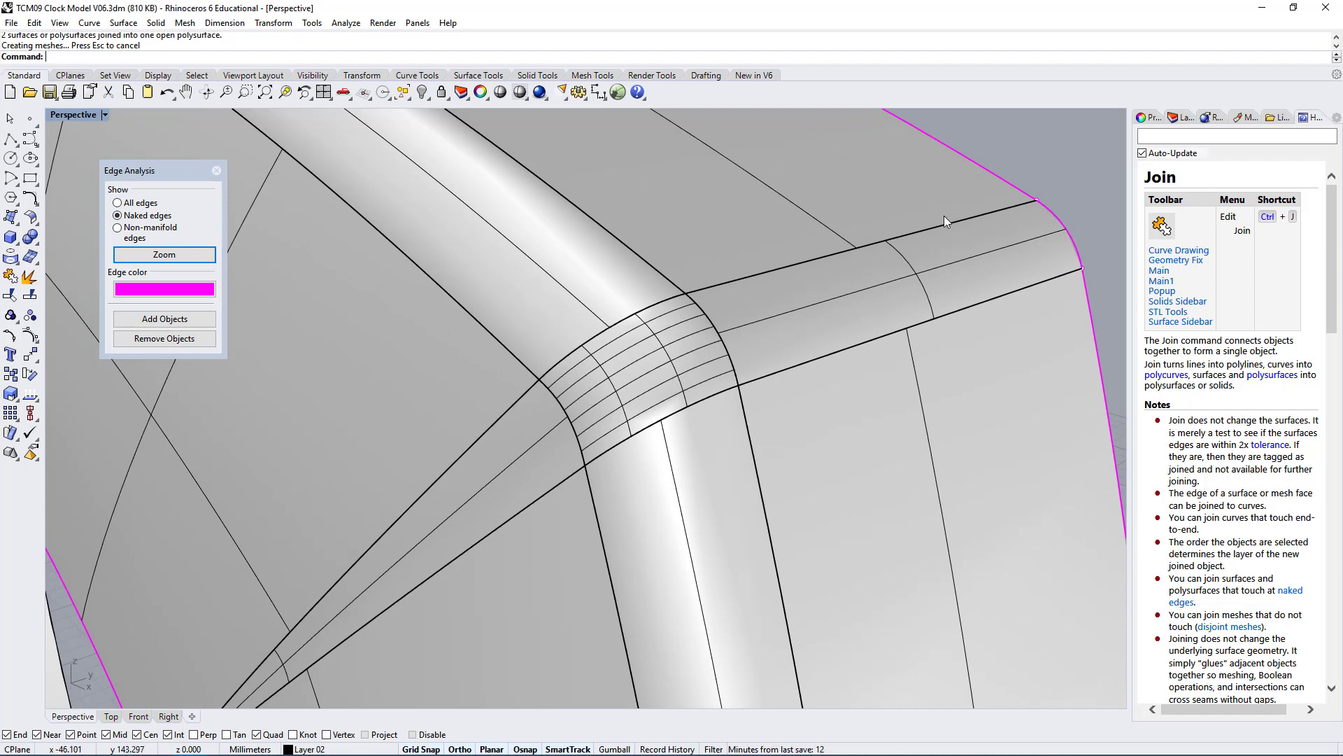
{"action": "left_click", "coordinate": [859, 232]}
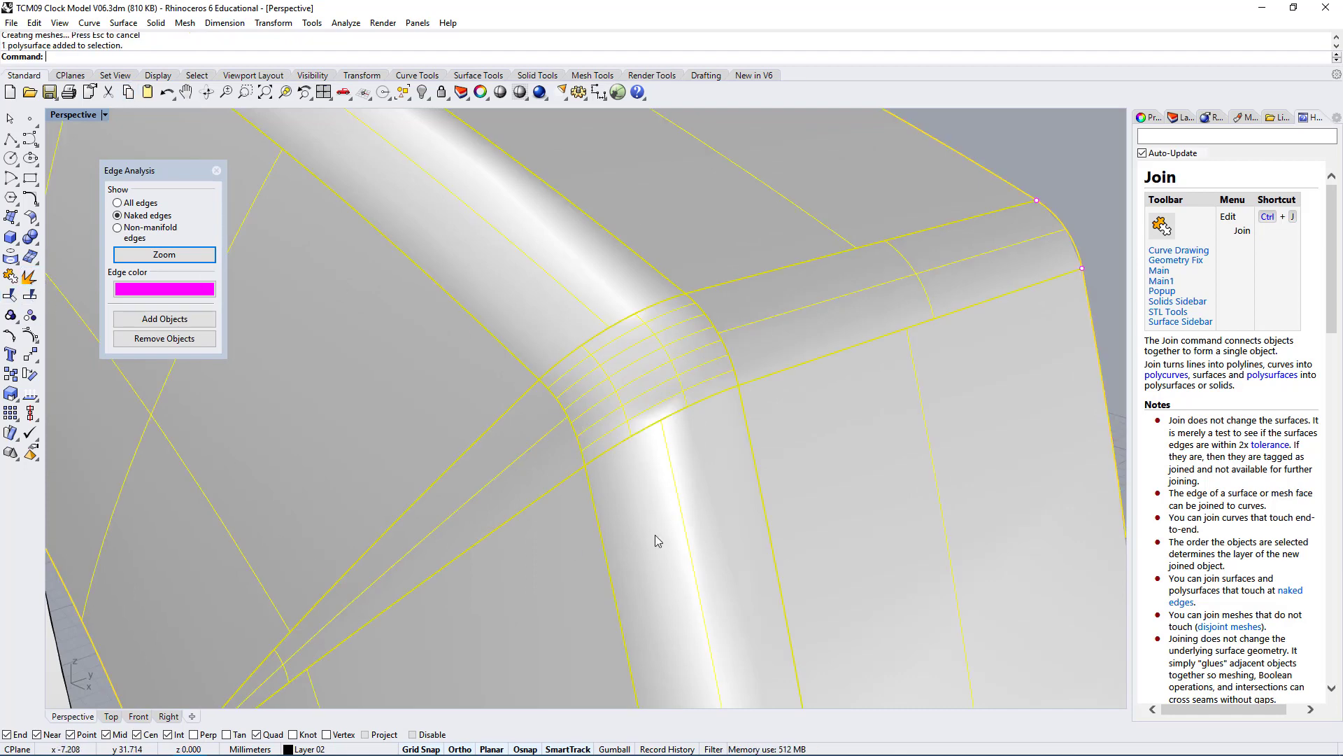
Clear the selection, examine the rejoined corner for remaining naked edges from several angles, and end the edge analysis.
{"action": "right_click_drag", "start_coordinate": [785, 378], "coordinate": [690, 323]}
{"action": "left_click_drag", "start_coordinate": [147, 163], "coordinate": [177, 133]}
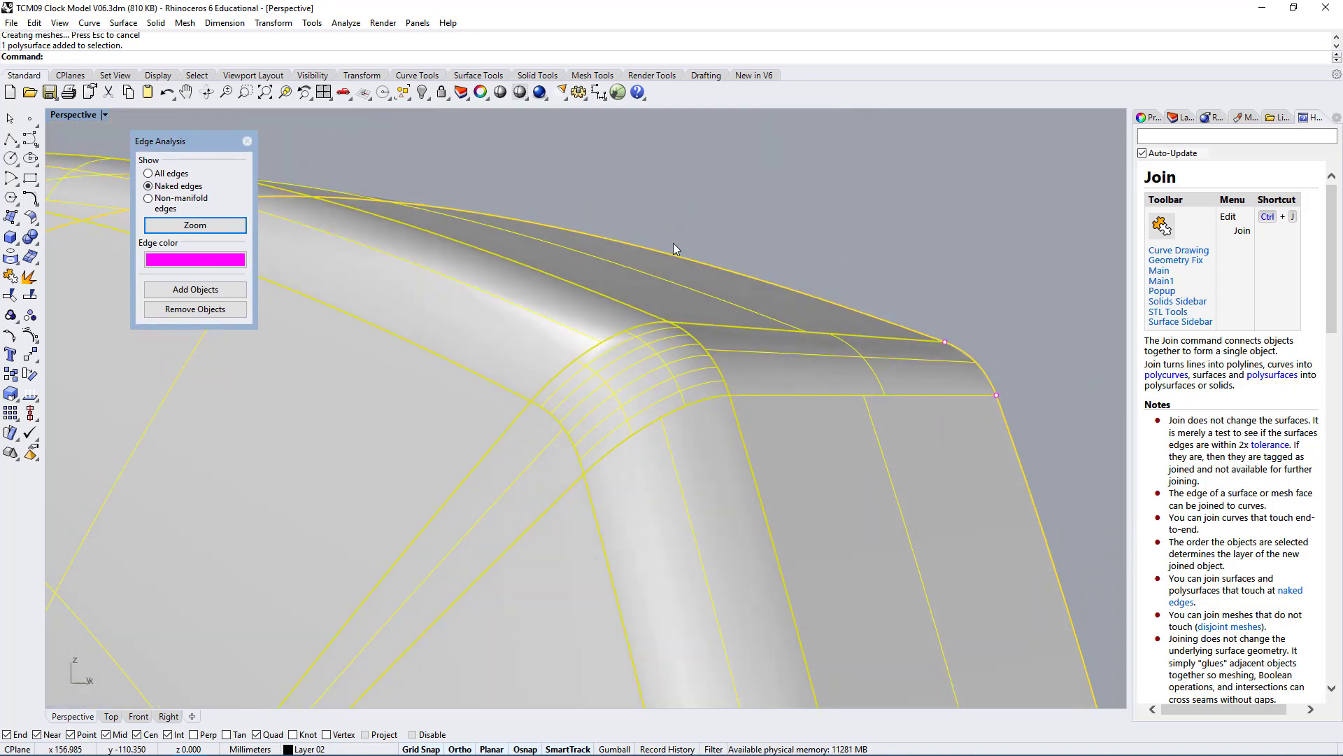
{"action": "left_click", "coordinate": [975, 238]}
{"action": "right_click_drag", "start_coordinate": [753, 420], "coordinate": [623, 381]}
{"action": "scroll", "coordinate": [622, 380], "scroll_direction": "up", "scroll_amount": 5}
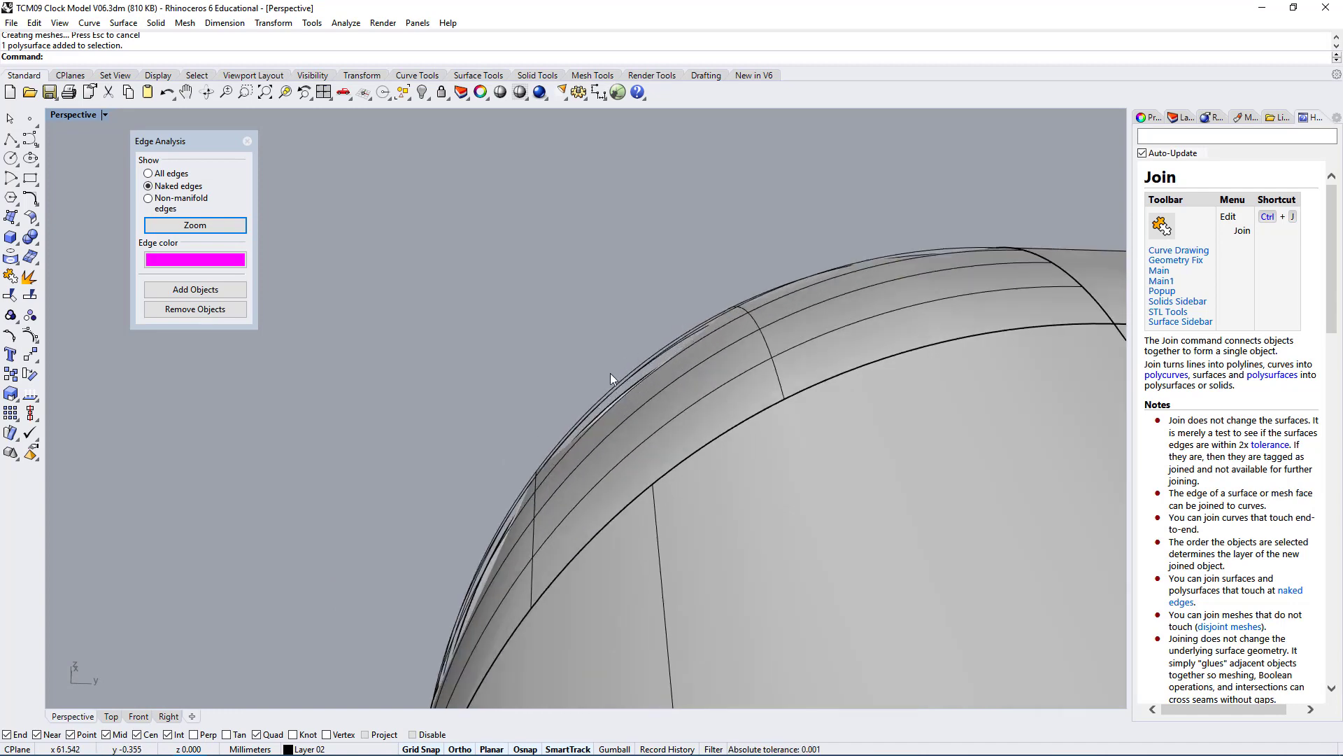
{"action": "scroll", "coordinate": [611, 368], "scroll_direction": "down", "scroll_amount": 6}
{"action": "right_click_drag", "start_coordinate": [711, 381], "coordinate": [645, 474]}
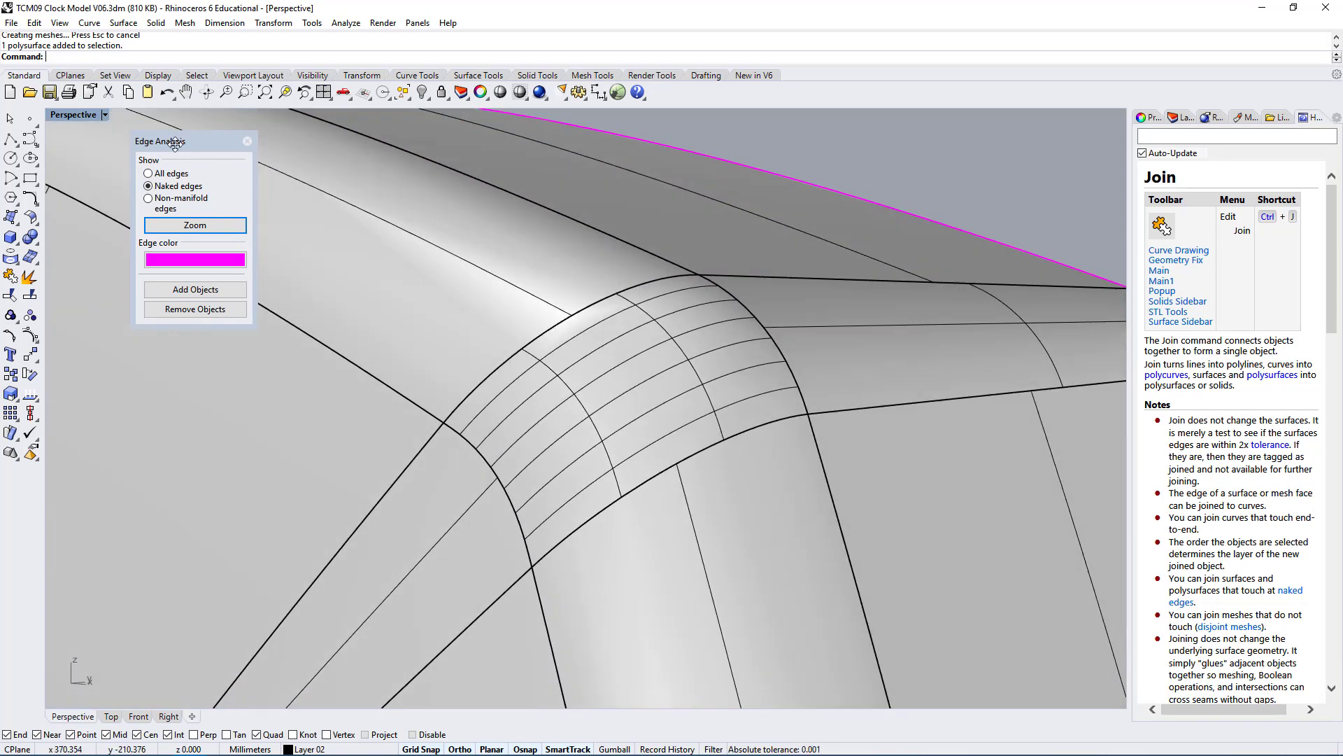
{"action": "left_click_drag", "start_coordinate": [175, 144], "coordinate": [211, 236]}
{"action": "right_click_drag", "start_coordinate": [754, 391], "coordinate": [828, 388]}
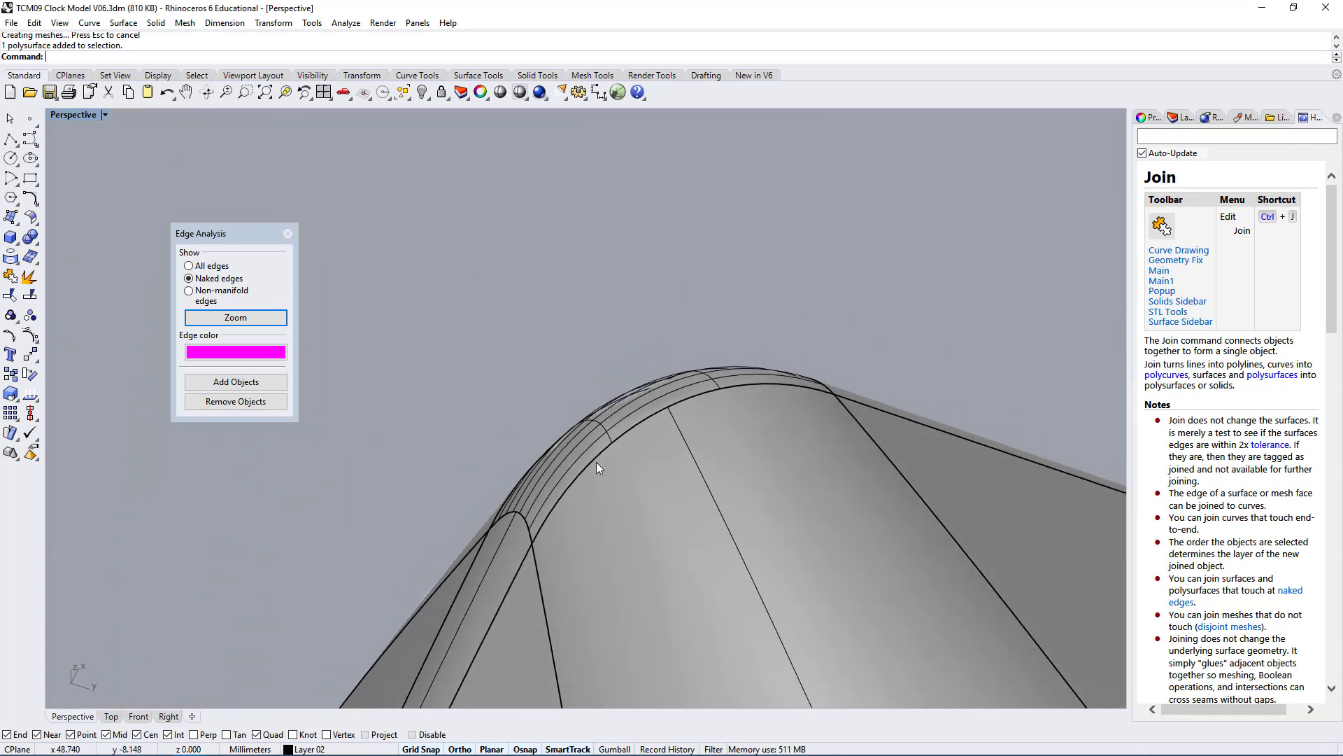
{"action": "left_click_drag", "start_coordinate": [281, 227], "coordinate": [214, 171]}
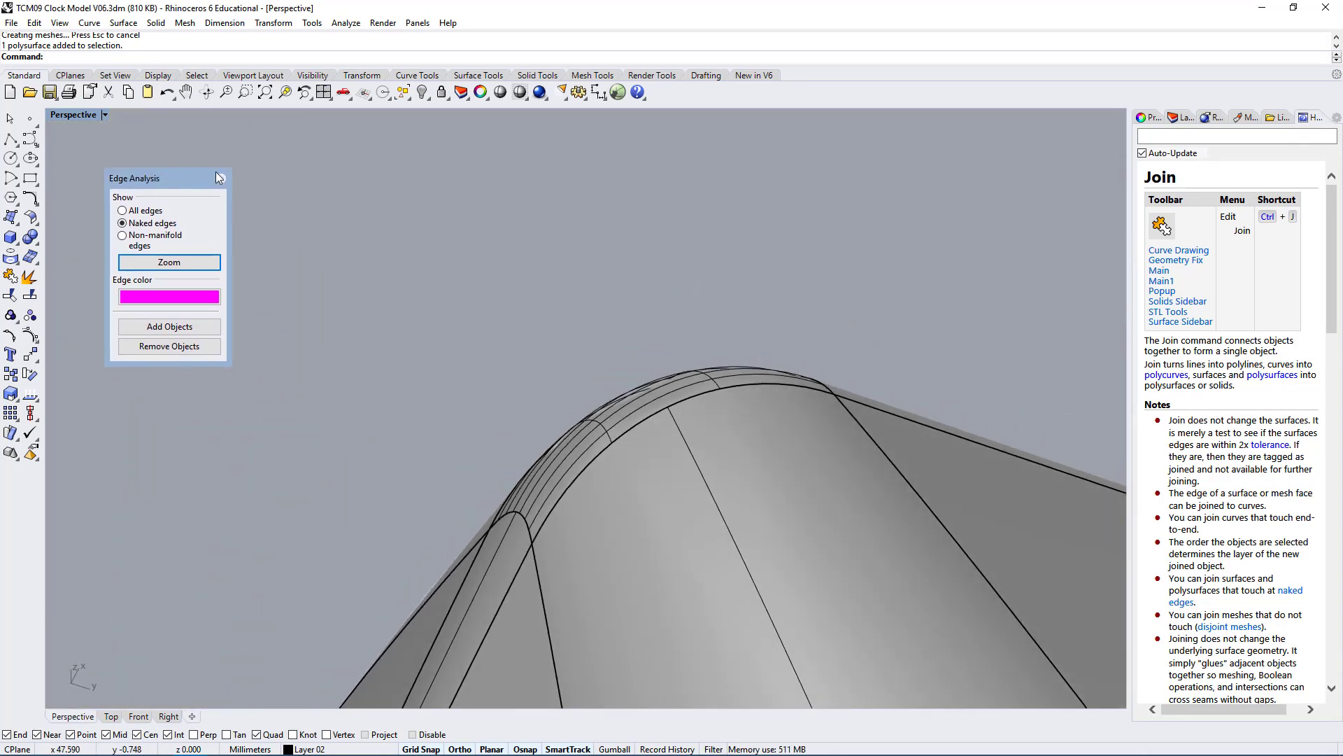
{"action": "left_click", "coordinate": [220, 180]}
Select the clock body, show its object properties, and examine the shaded display along the rounded corner for faceting.
{"action": "right_click_drag", "start_coordinate": [539, 484], "coordinate": [624, 430]}
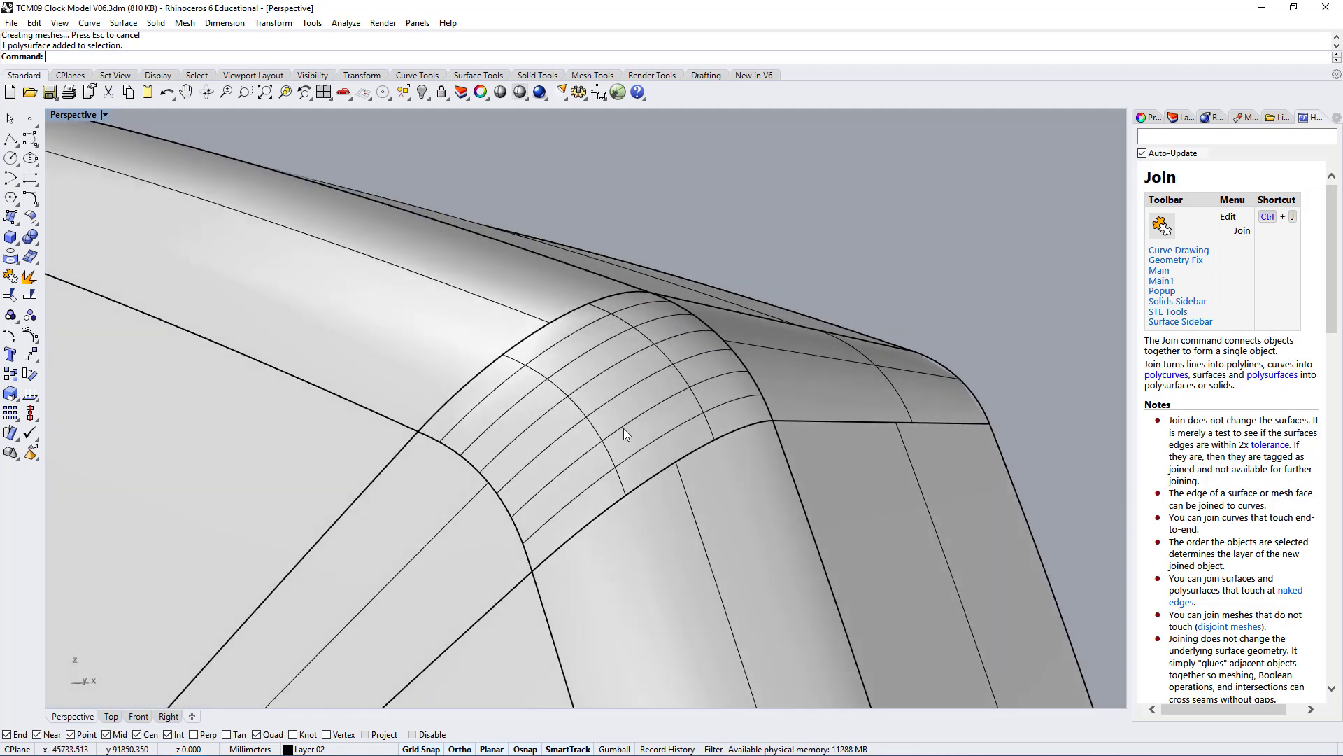
{"action": "left_click", "coordinate": [625, 431]}
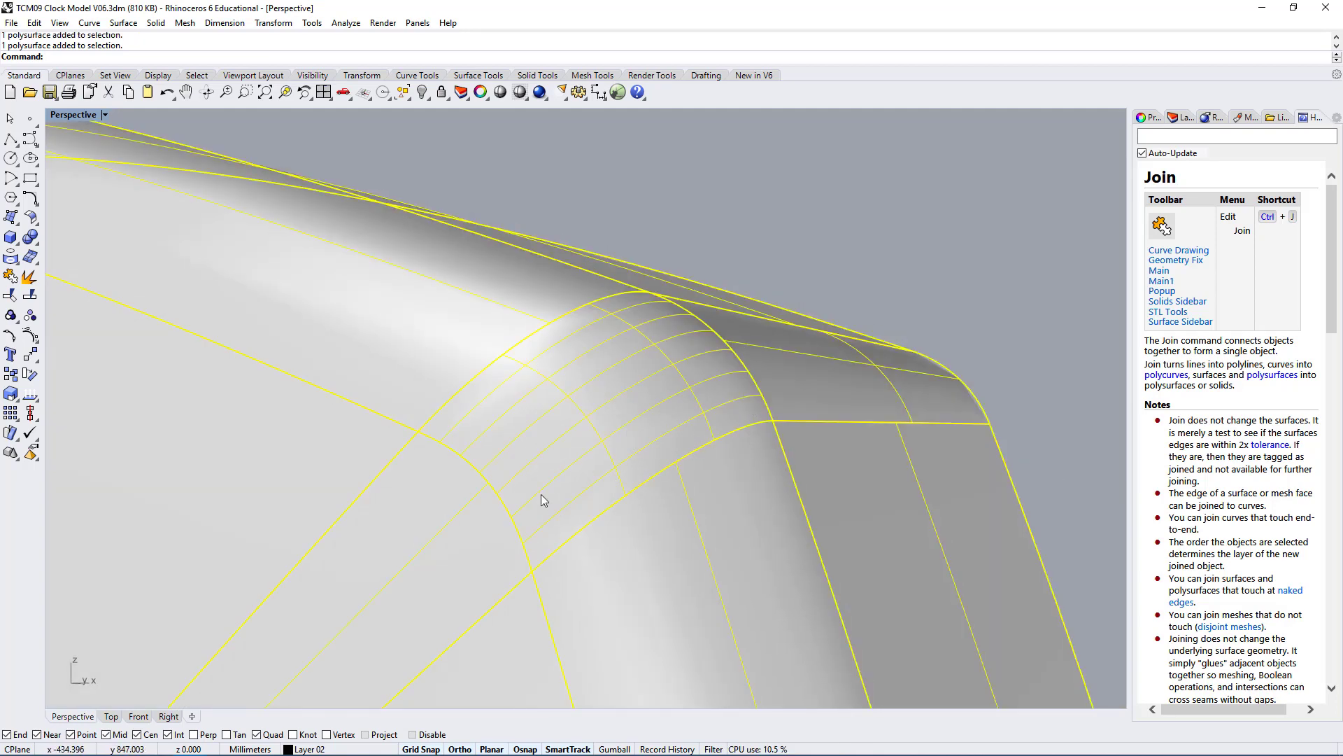
{"action": "right_click_drag", "start_coordinate": [516, 542], "coordinate": [510, 456]}
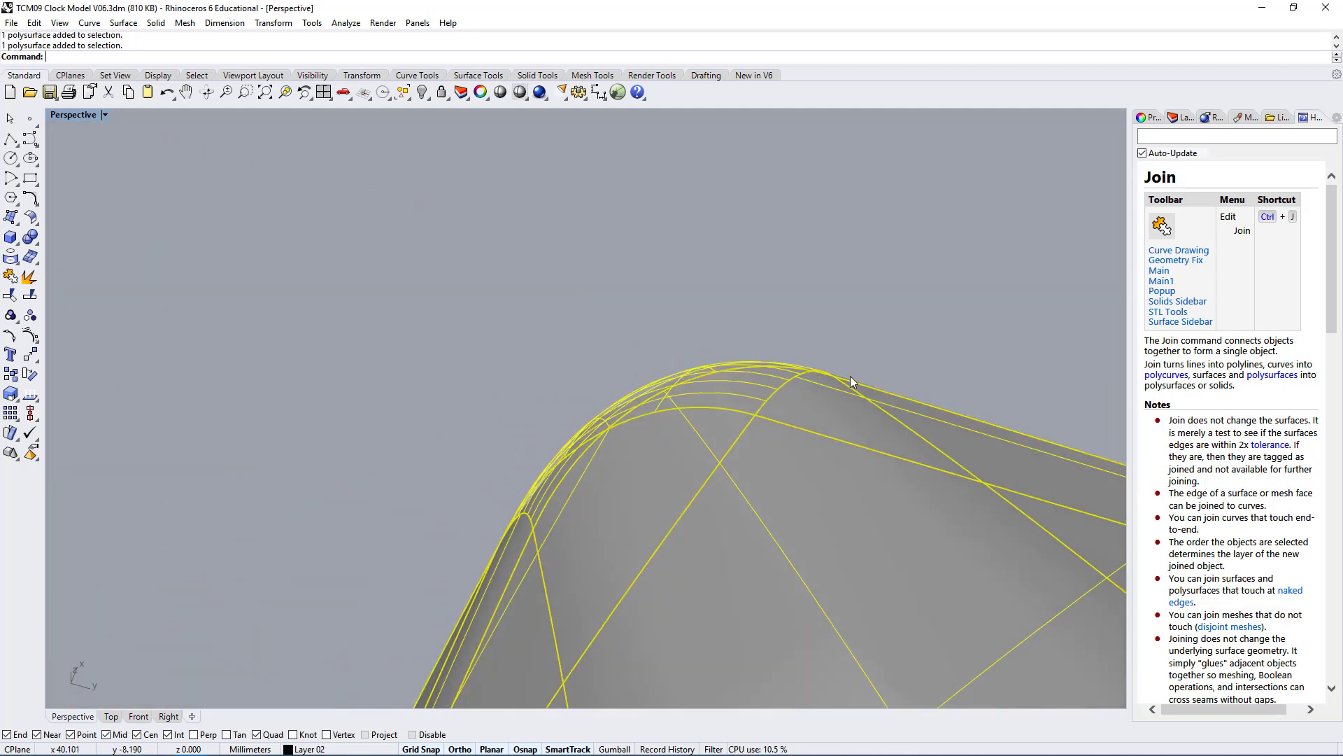
{"action": "right_click_drag", "start_coordinate": [534, 494], "coordinate": [557, 539]}
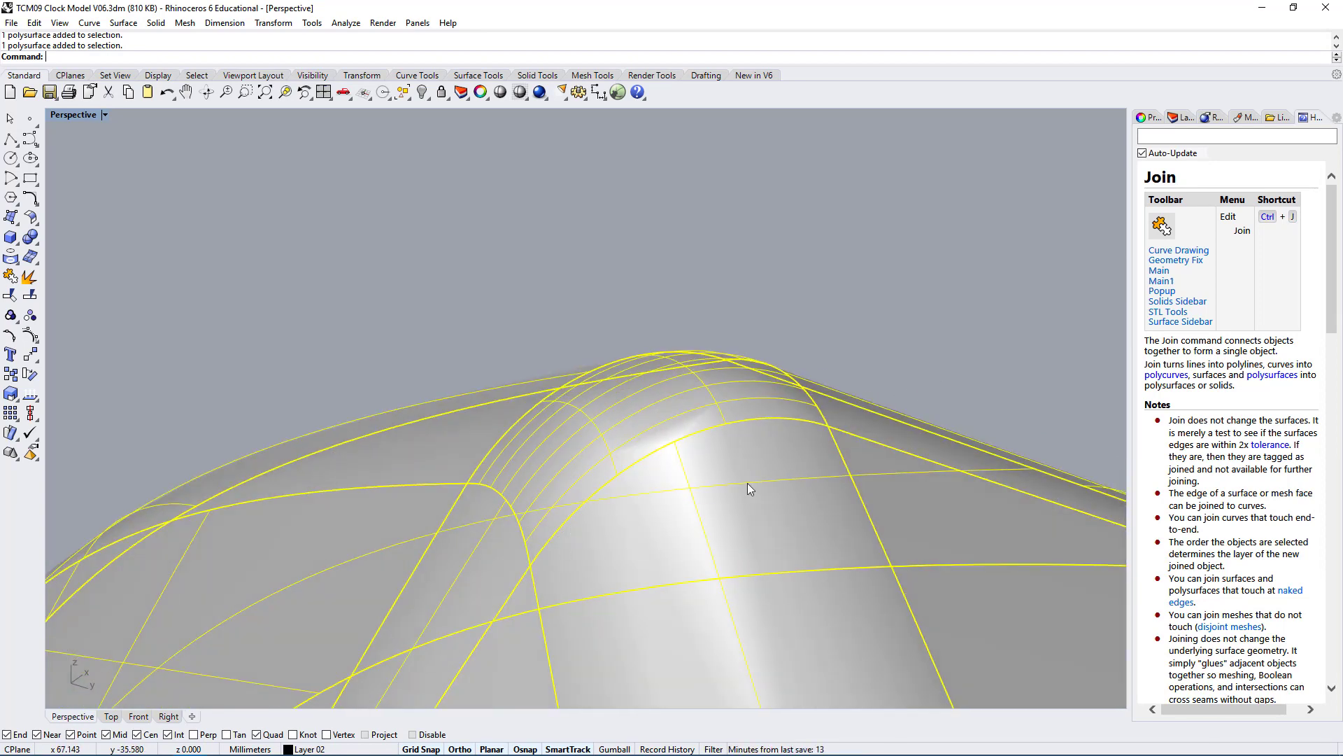
{"action": "right_click_drag", "start_coordinate": [750, 486], "coordinate": [548, 405]}
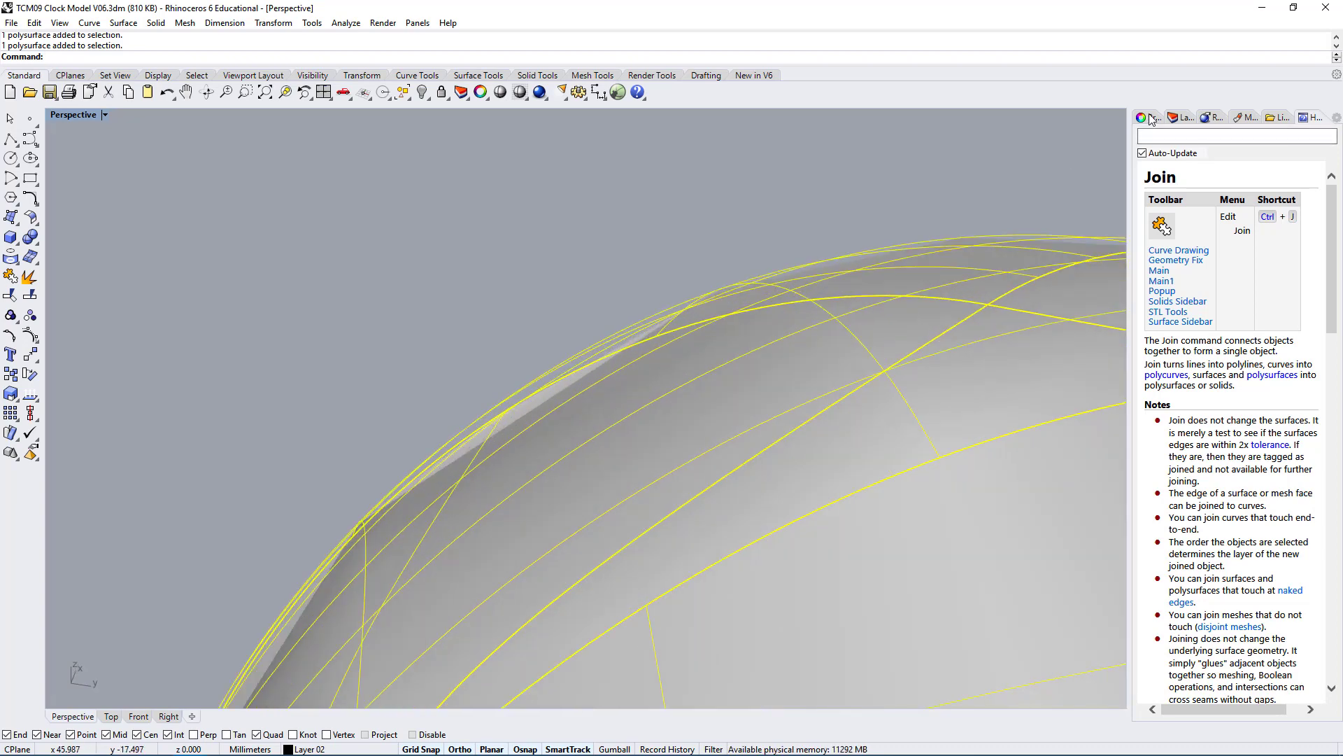
{"action": "left_click", "coordinate": [1148, 117]}
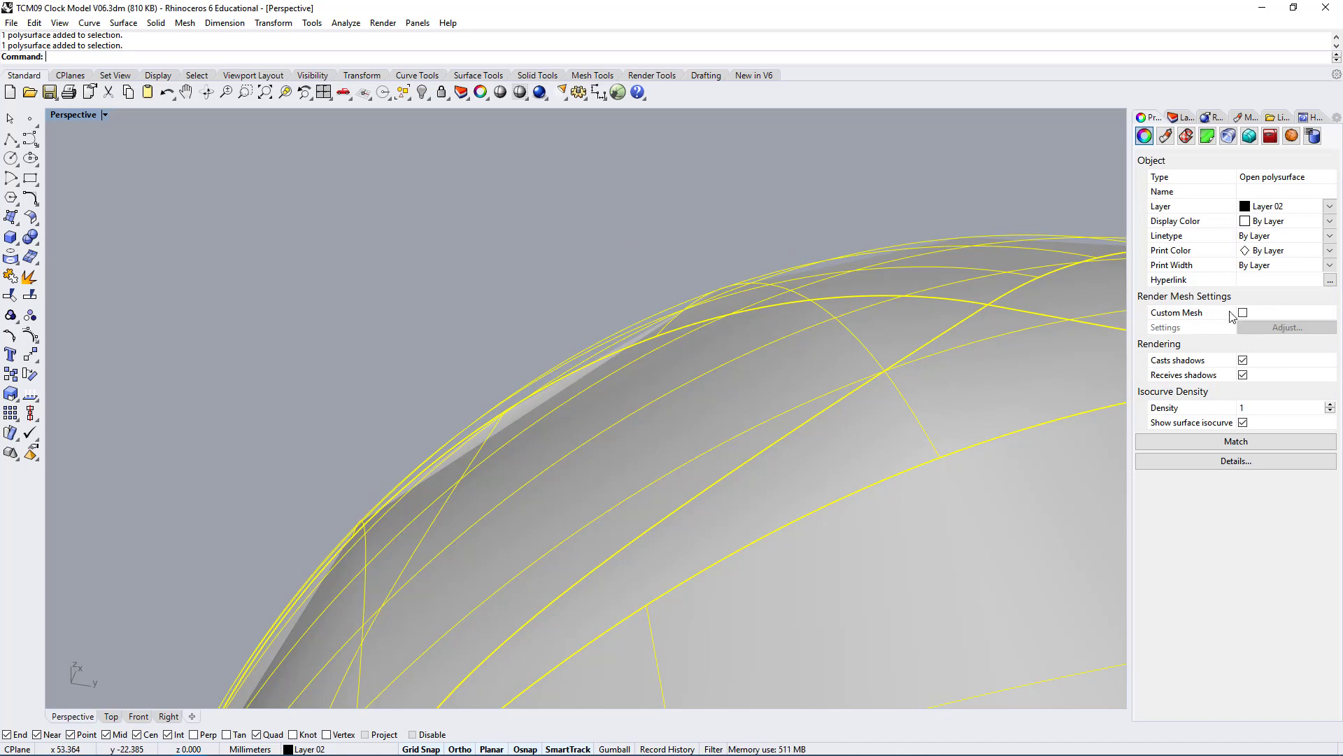
{"action": "right_click_drag", "start_coordinate": [540, 411], "coordinate": [611, 363]}
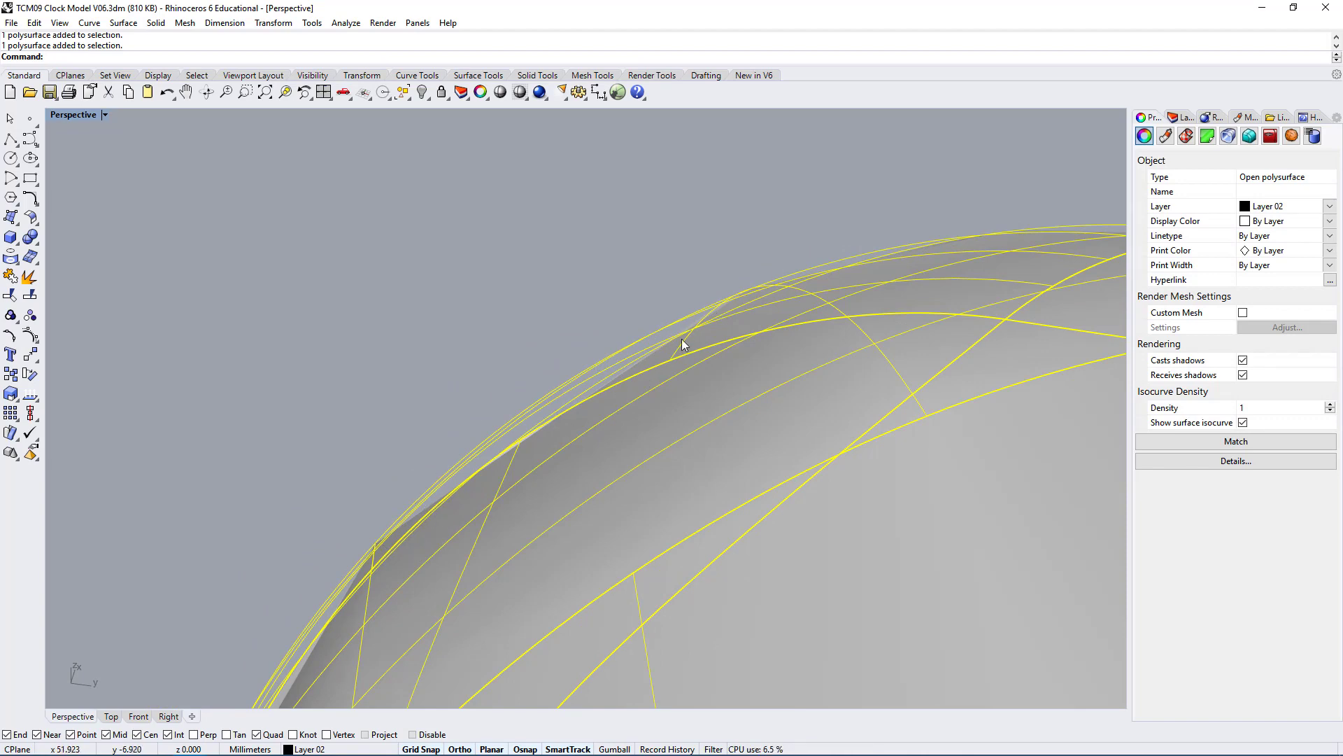
{"action": "right_click_drag", "start_coordinate": [560, 442], "coordinate": [858, 443]}
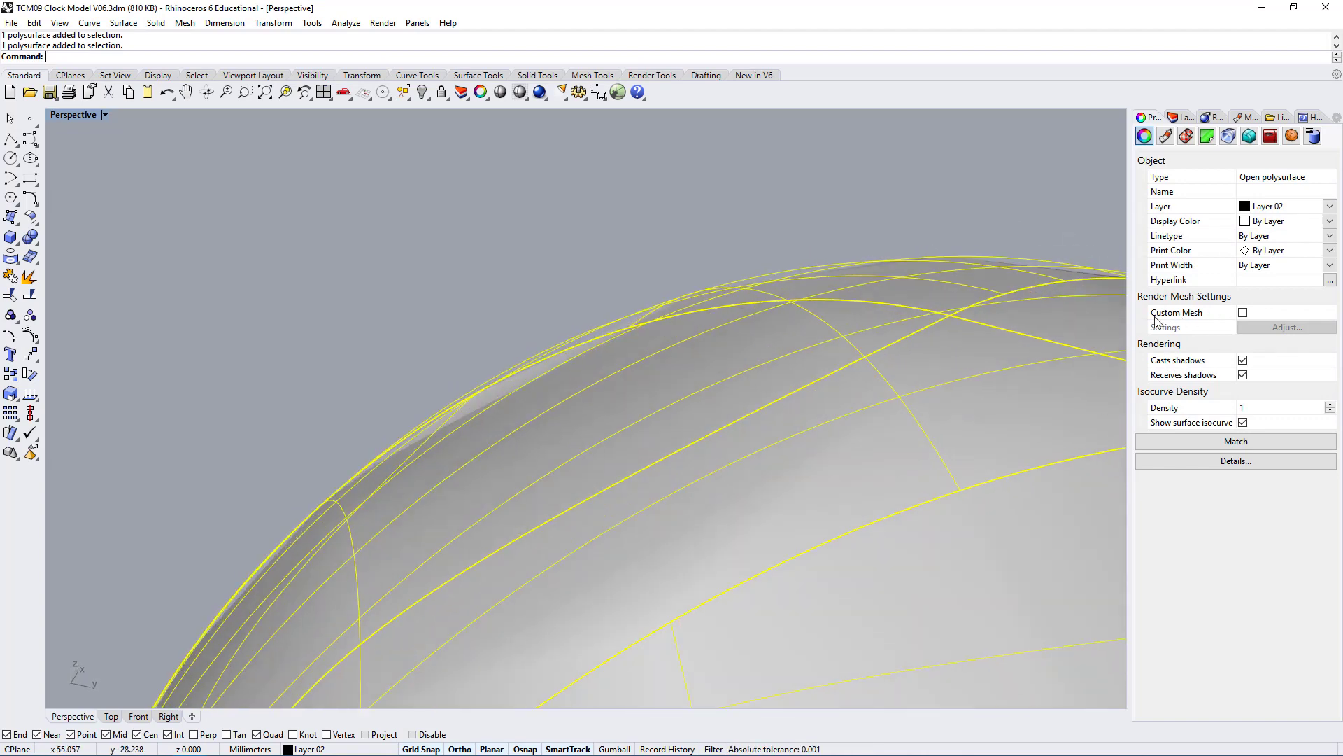
Enable a custom render mesh for the selected body and open its detailed mesh settings clear of the corner.
{"action": "left_click", "coordinate": [1243, 313]}
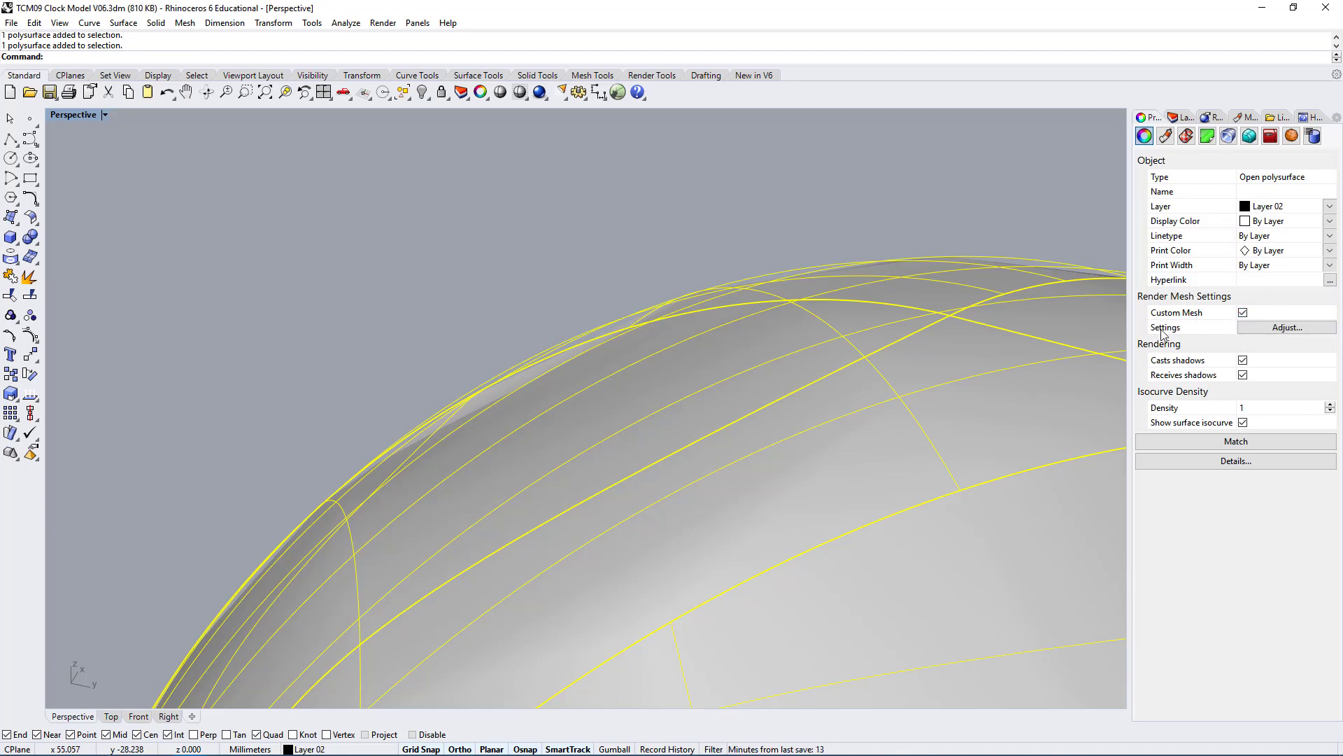
{"action": "left_click", "coordinate": [1287, 328]}
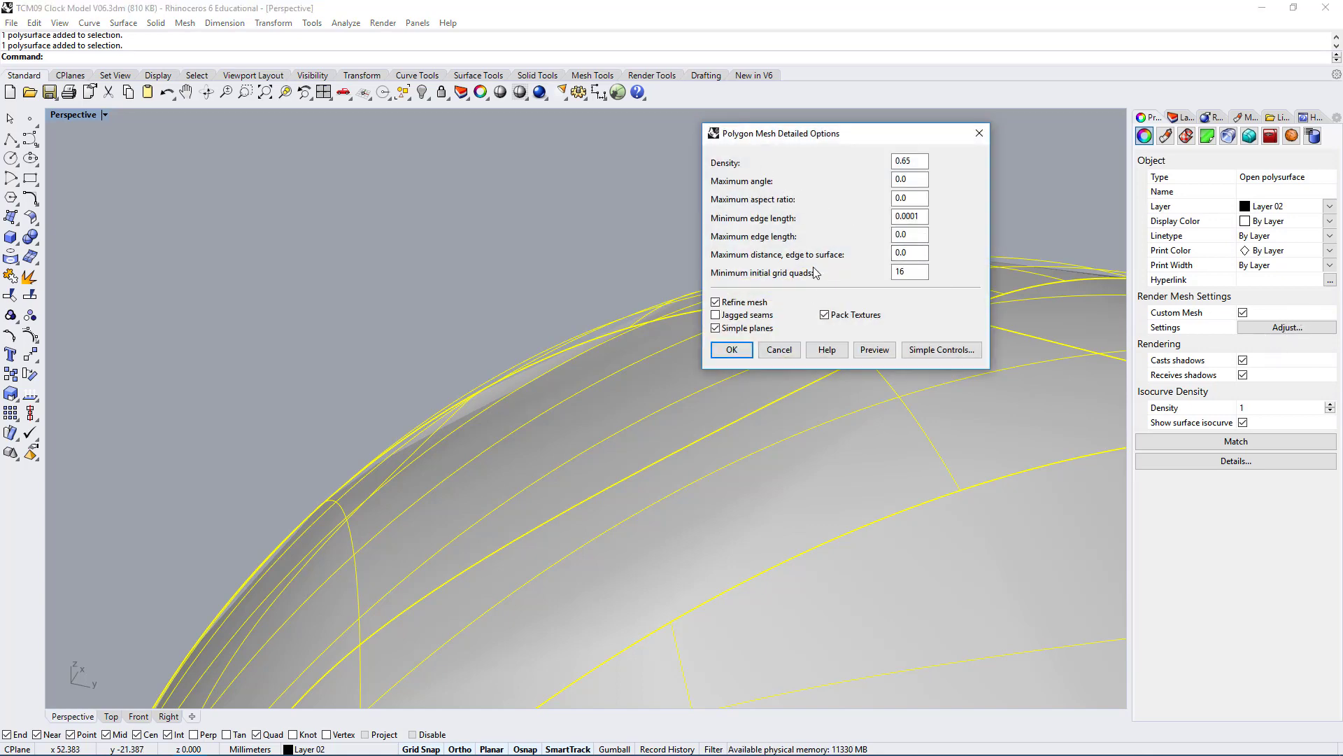
{"action": "left_click_drag", "start_coordinate": [773, 134], "coordinate": [827, 127]}
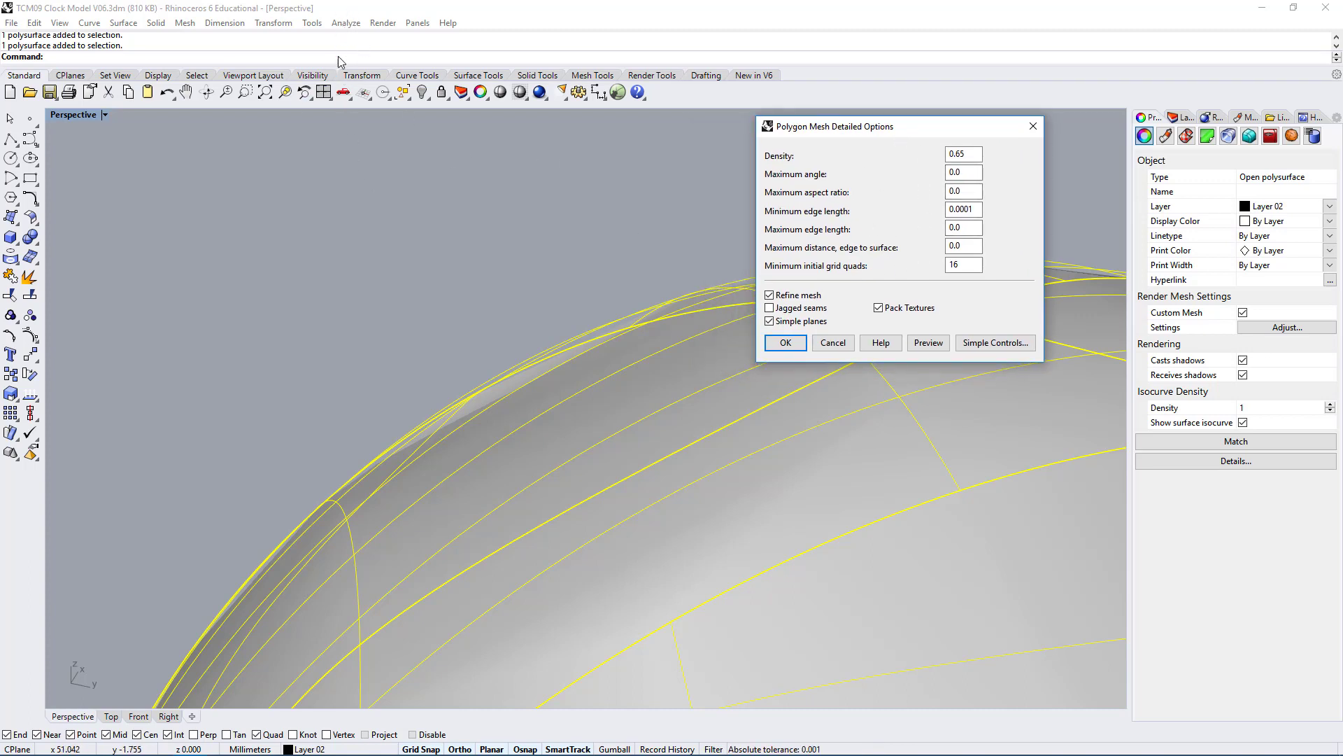
{"action": "left_click_drag", "start_coordinate": [825, 126], "coordinate": [915, 109]}
{"action": "key", "text": "Tab"}
{"action": "key", "text": "Tab"}
{"action": "key", "text": "Tab"}
{"action": "key", "text": "Tab"}
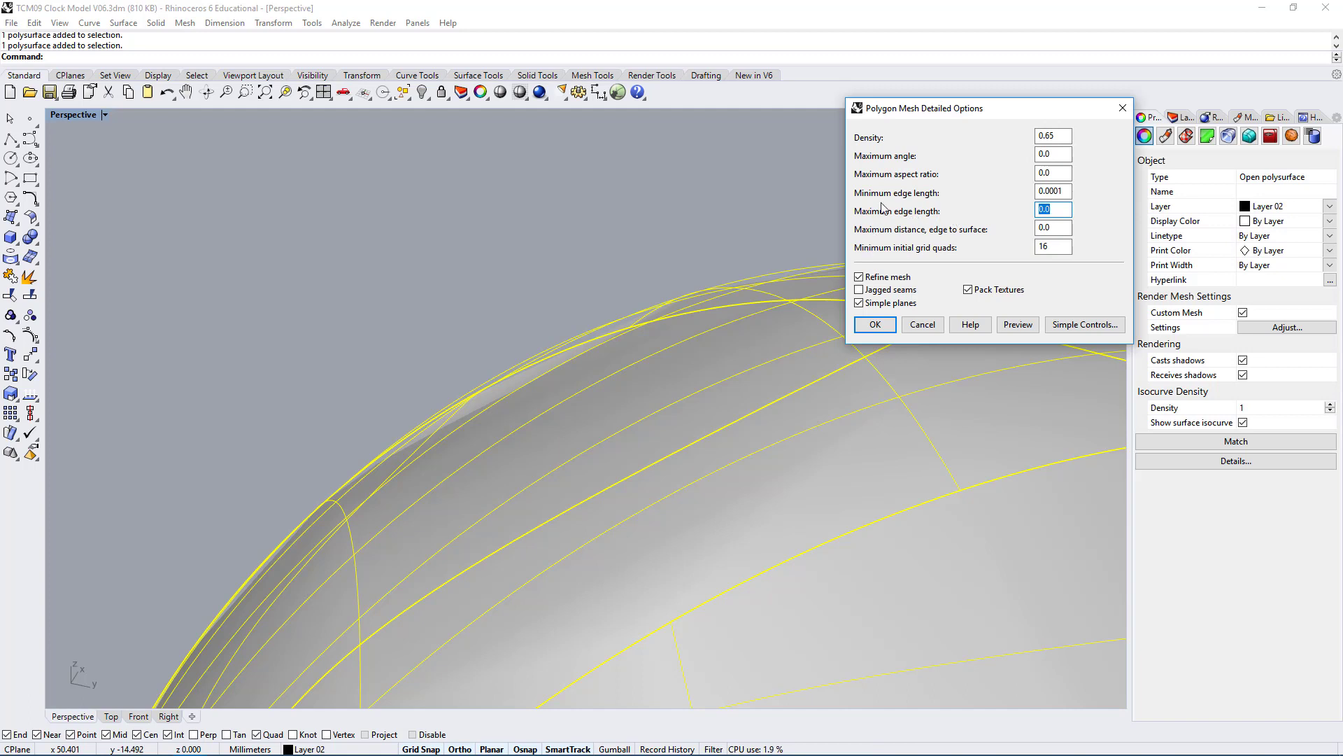
{"action": "left_click", "coordinate": [1064, 191]}
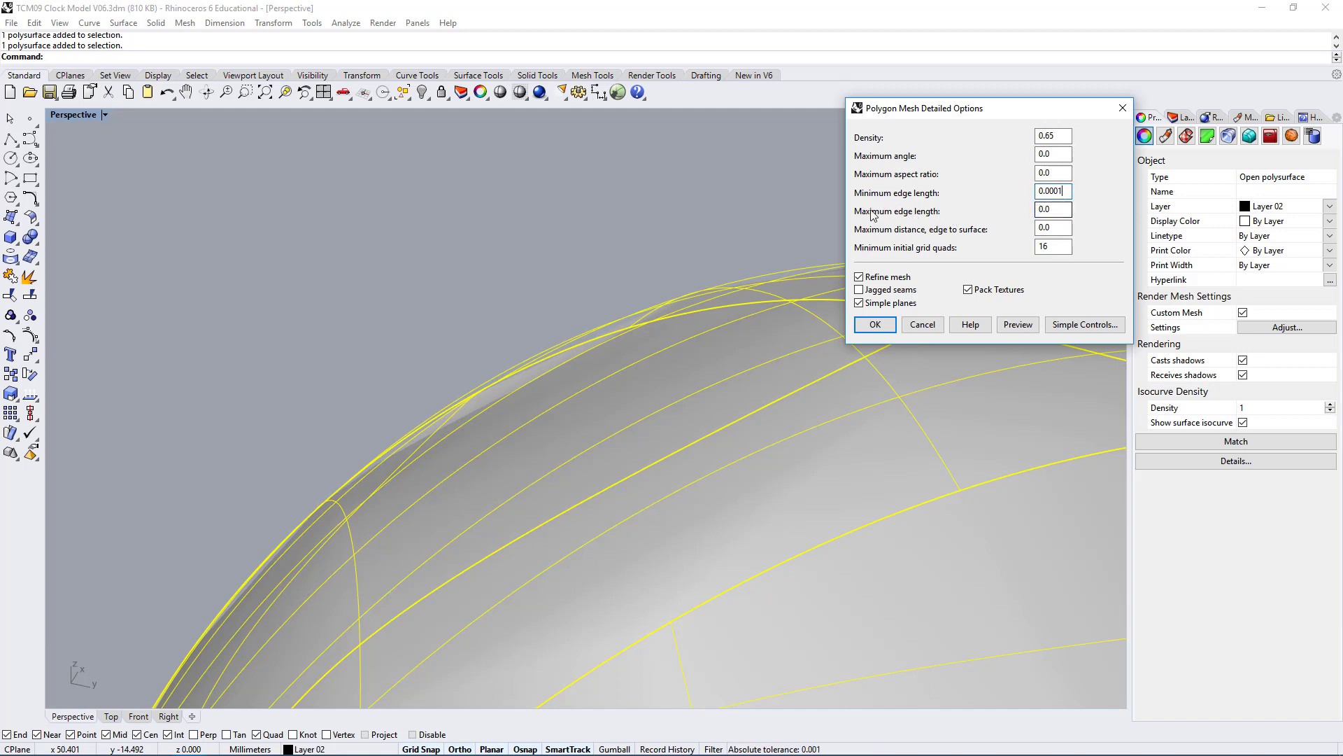
{"action": "left_click_drag", "start_coordinate": [1066, 191], "coordinate": [1010, 187]}
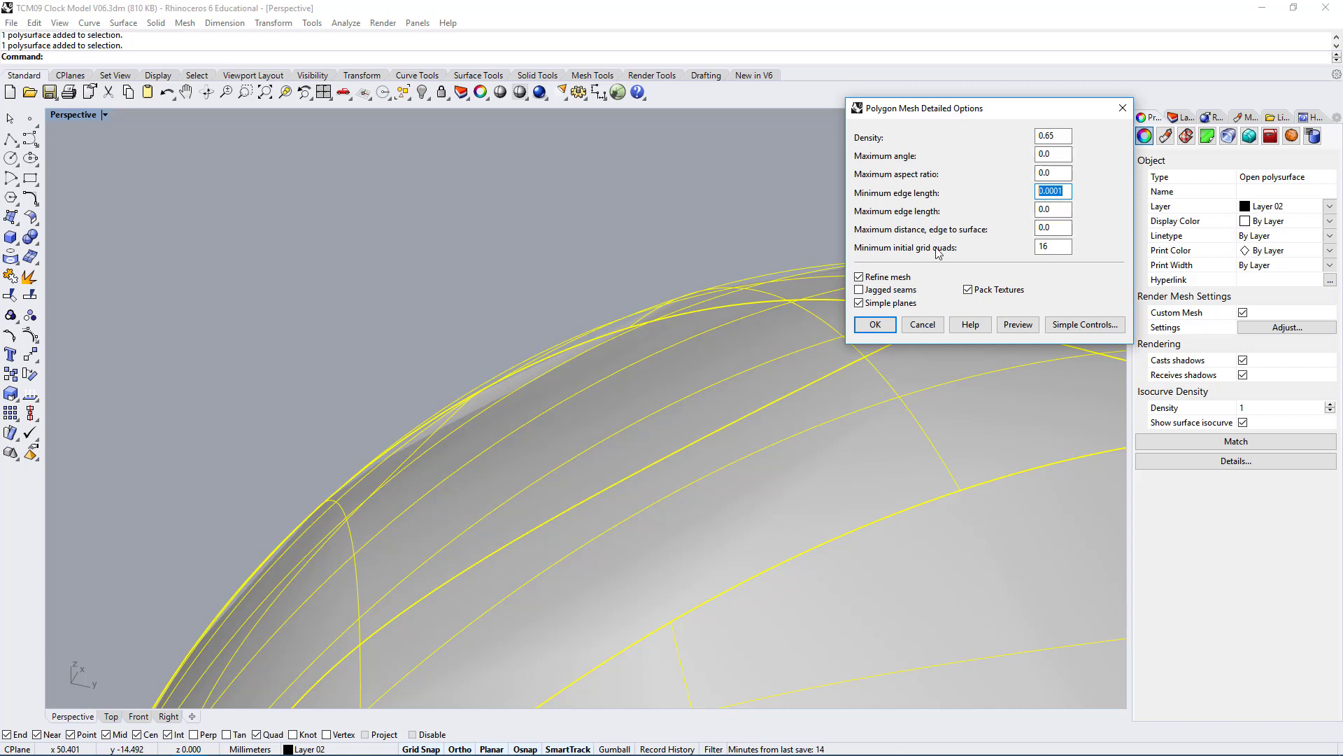
{"action": "double_click", "coordinate": [1055, 208]}
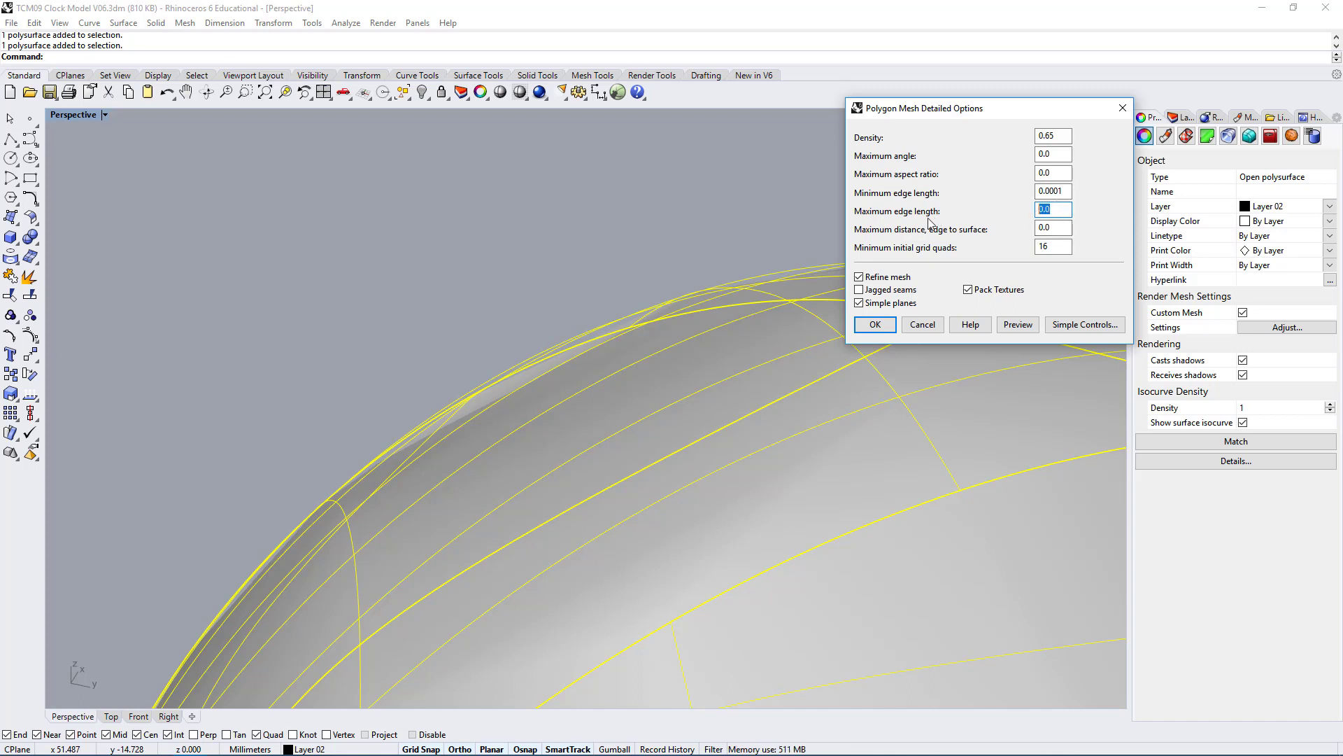
Preview the render mesh with the current settings and examine how its polygons follow the corner patch.
{"action": "left_click", "coordinate": [1016, 334]}
{"action": "right_click_drag", "start_coordinate": [563, 490], "coordinate": [696, 375]}
{"action": "right_click_drag", "start_coordinate": [451, 539], "coordinate": [538, 421]}
{"action": "right_click_drag", "start_coordinate": [729, 420], "coordinate": [822, 592]}
{"action": "right_click_drag", "start_coordinate": [523, 619], "coordinate": [611, 373]}
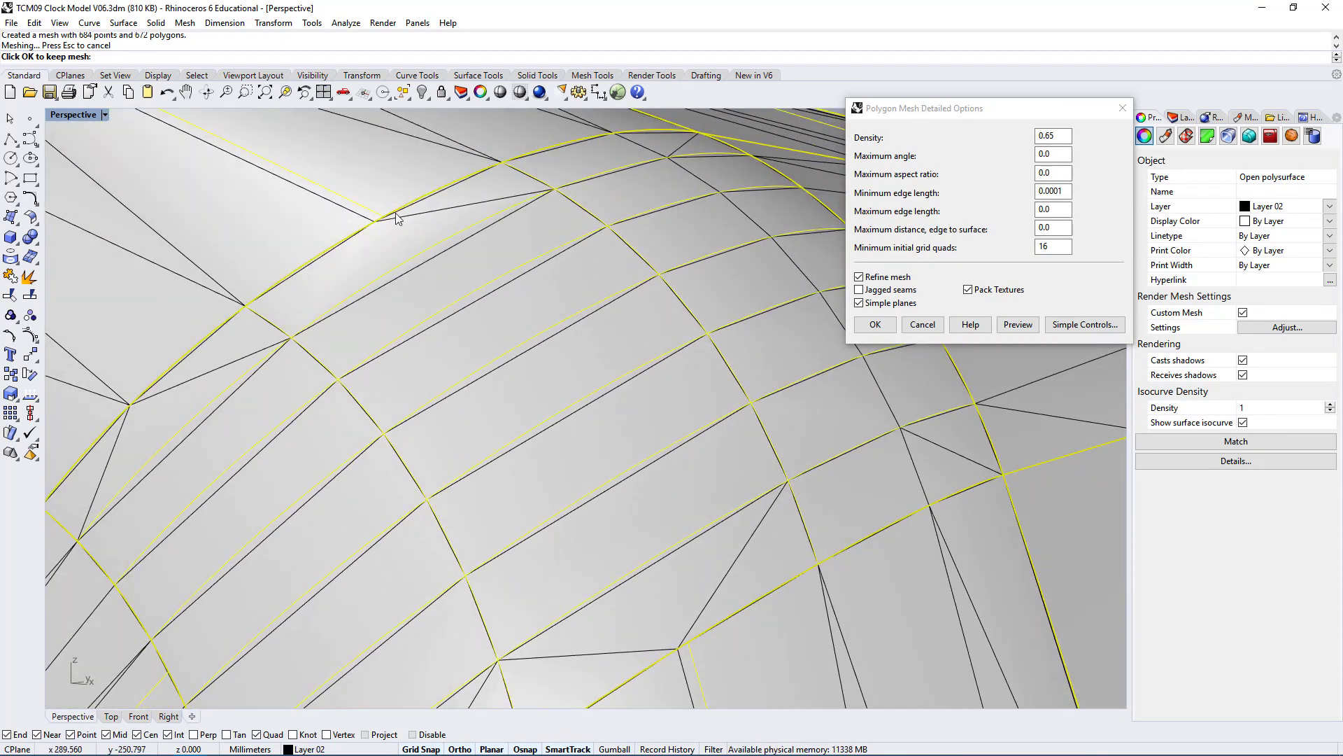
{"action": "right_click_drag", "start_coordinate": [687, 572], "coordinate": [714, 630]}
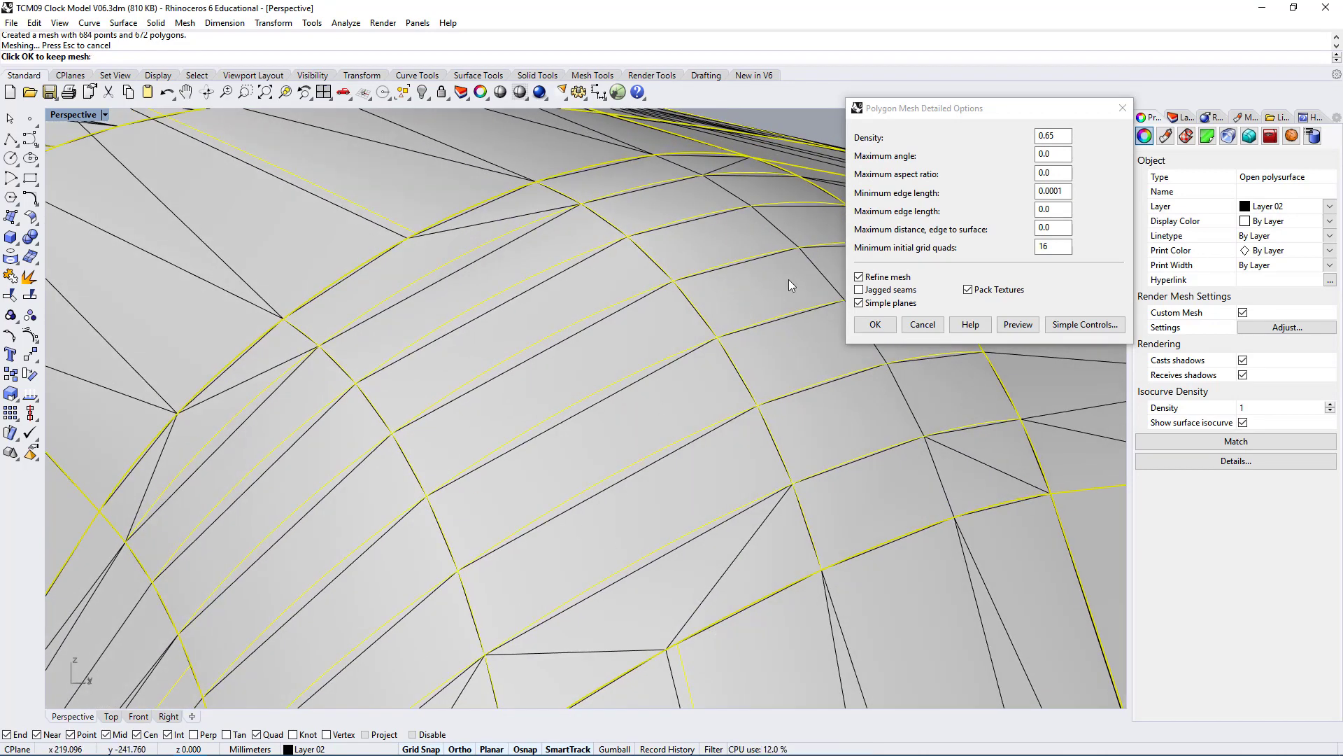
Set the render mesh's maximum edge length to 0.1 and preview the refined mesh.
{"action": "left_click", "coordinate": [1060, 208]}
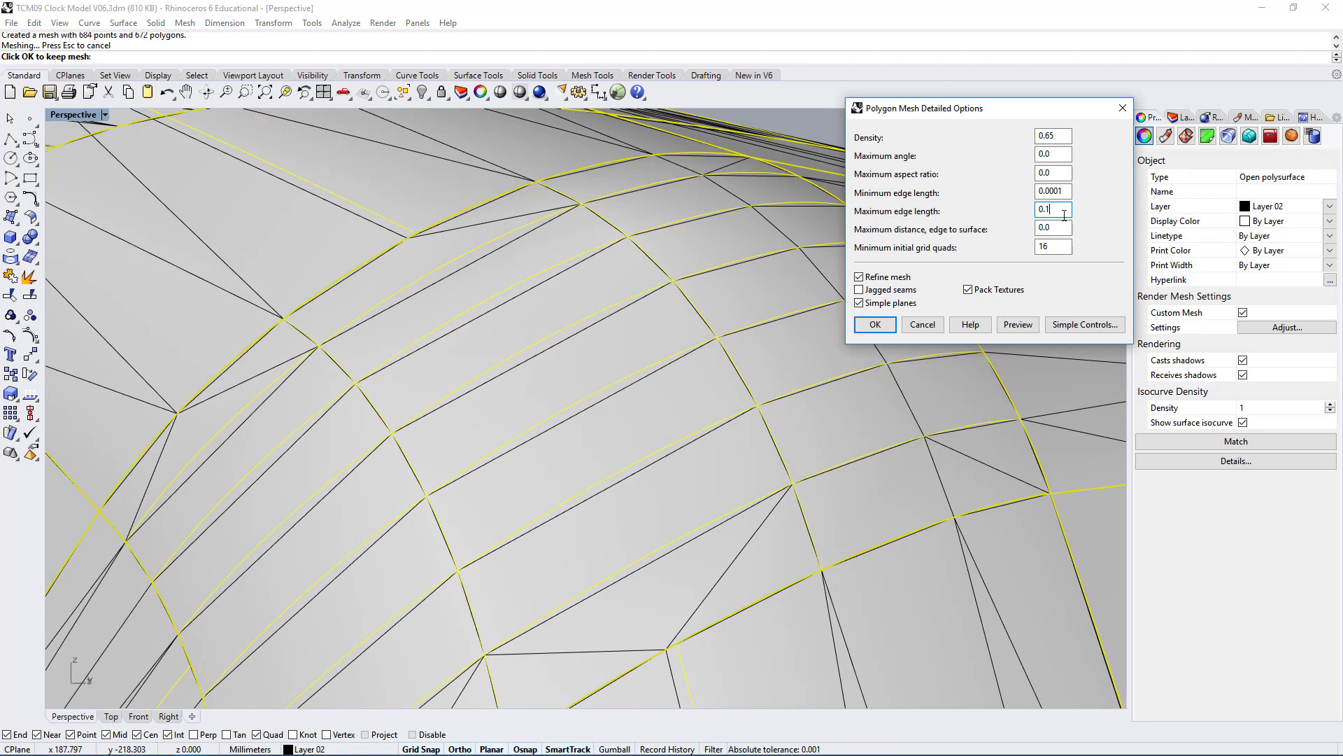
{"action": "left_click", "coordinate": [1064, 190]}
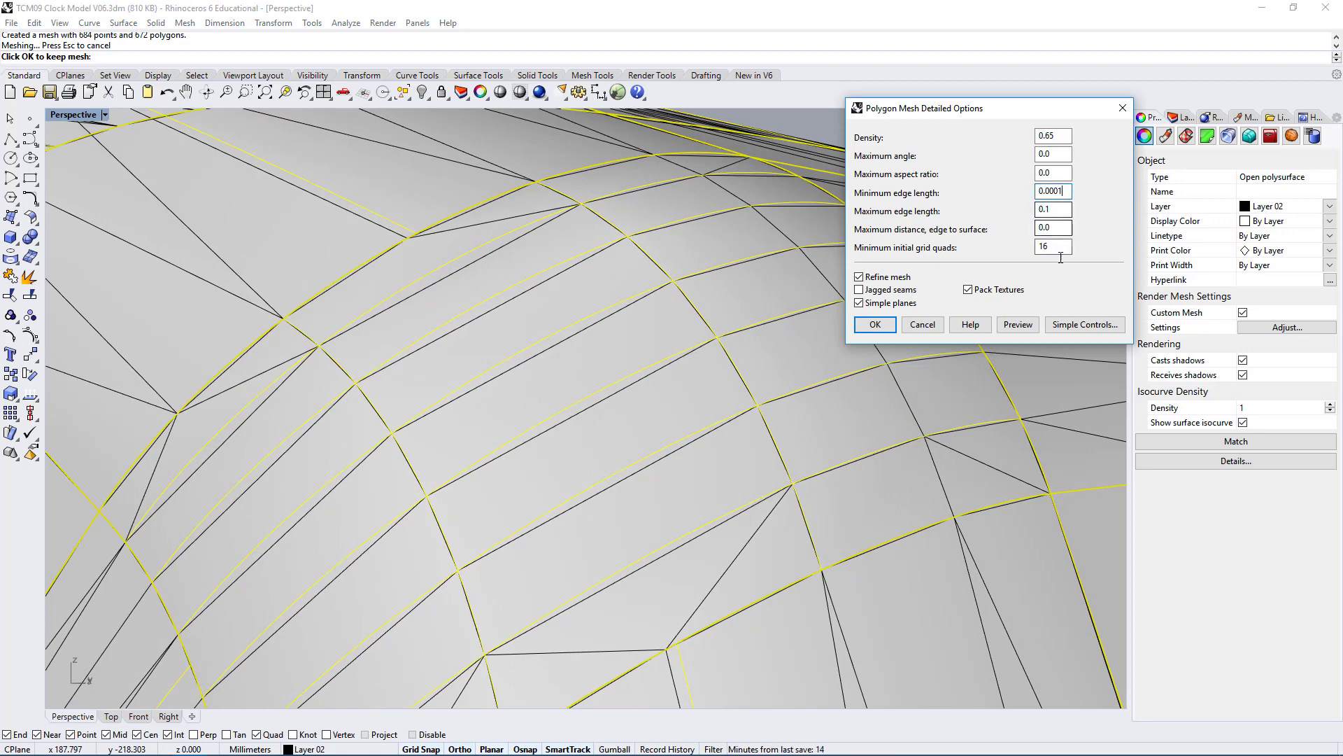
{"action": "left_click", "coordinate": [1016, 325]}
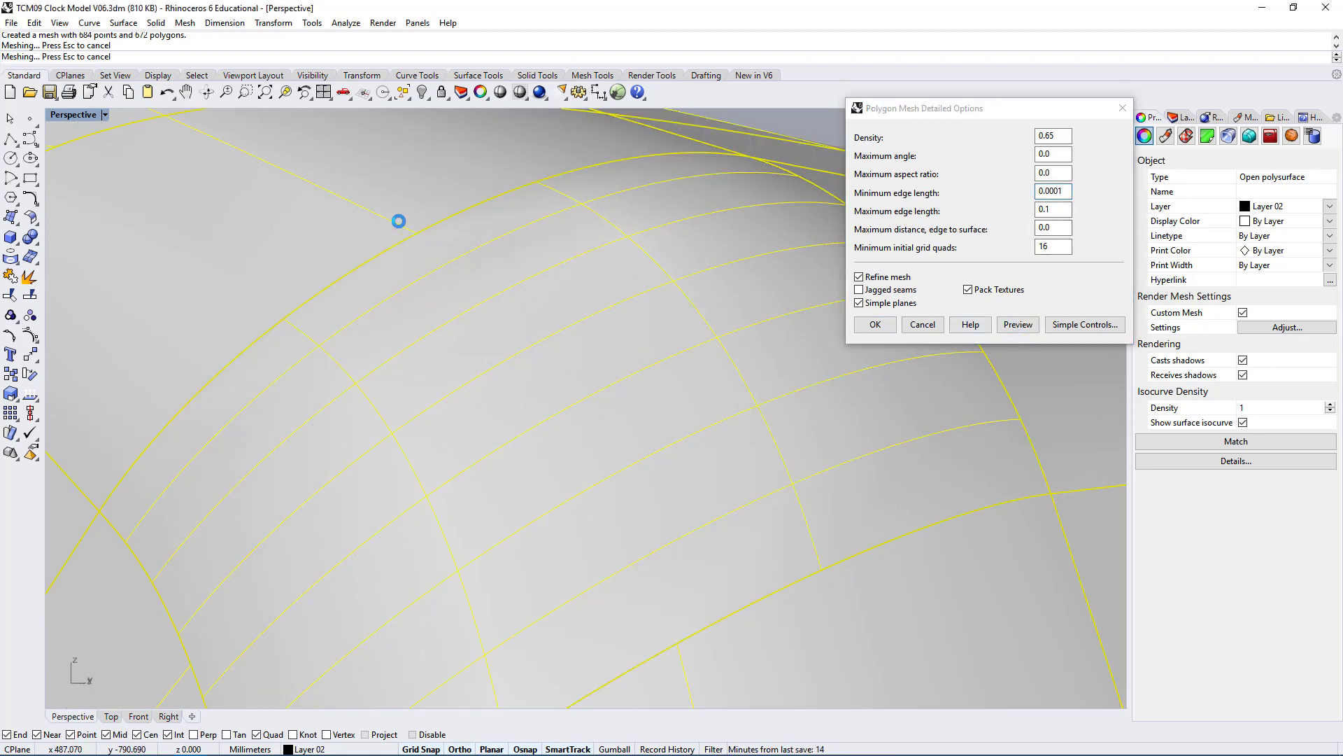
Examine the refined mesh preview around the corner patch and along the adjoining fillets and faces.
{"action": "right_click_drag", "start_coordinate": [495, 350], "coordinate": [558, 441]}
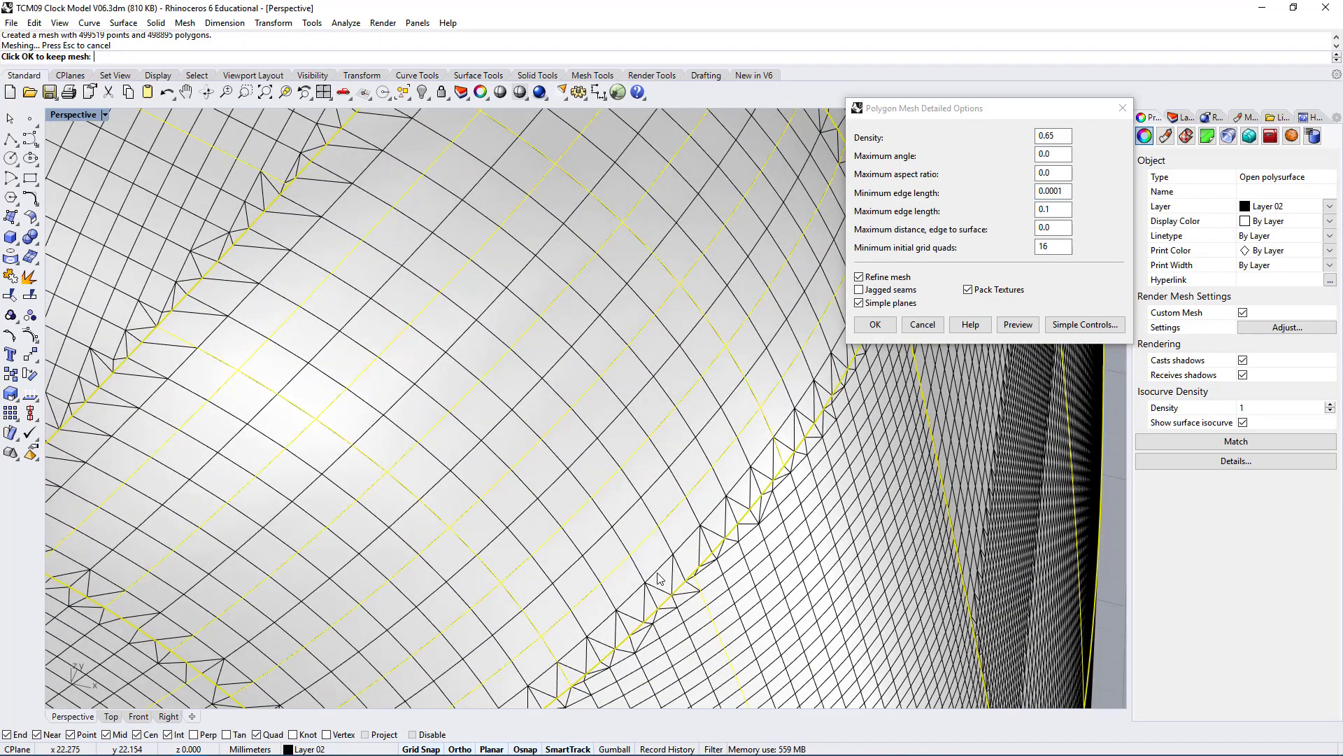
{"action": "right_click_drag", "start_coordinate": [644, 568], "coordinate": [536, 490]}
{"action": "scroll", "coordinate": [537, 493], "scroll_direction": "up", "scroll_amount": 3}
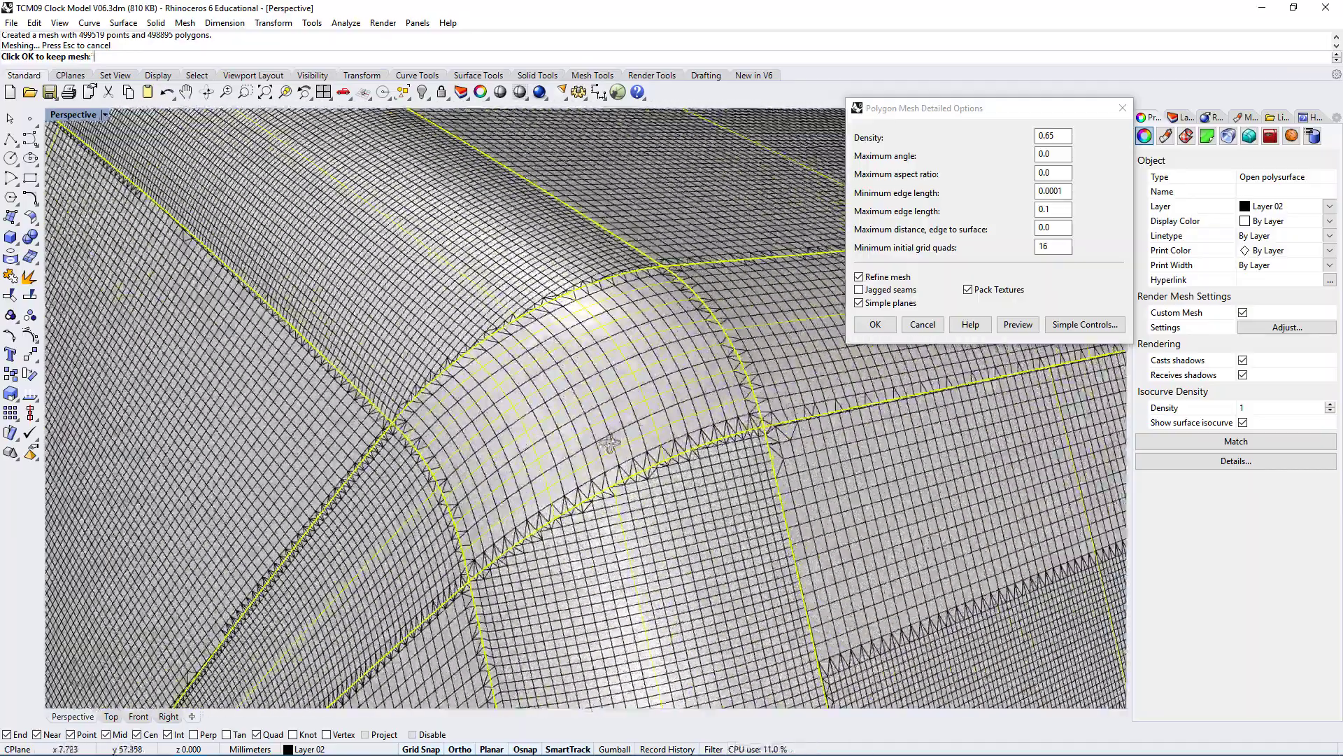
{"action": "right_click_drag", "start_coordinate": [609, 442], "coordinate": [679, 394]}
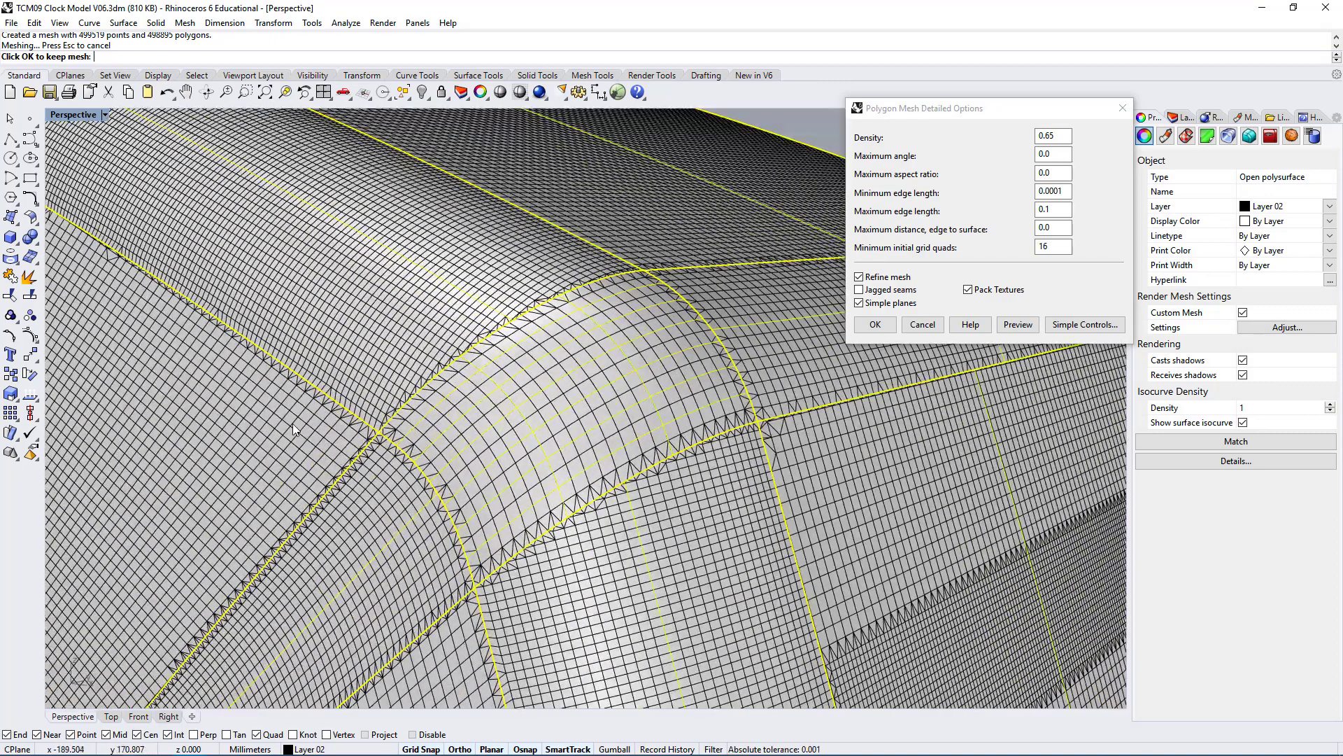
{"action": "left_click_drag", "start_coordinate": [1058, 208], "coordinate": [1046, 208]}
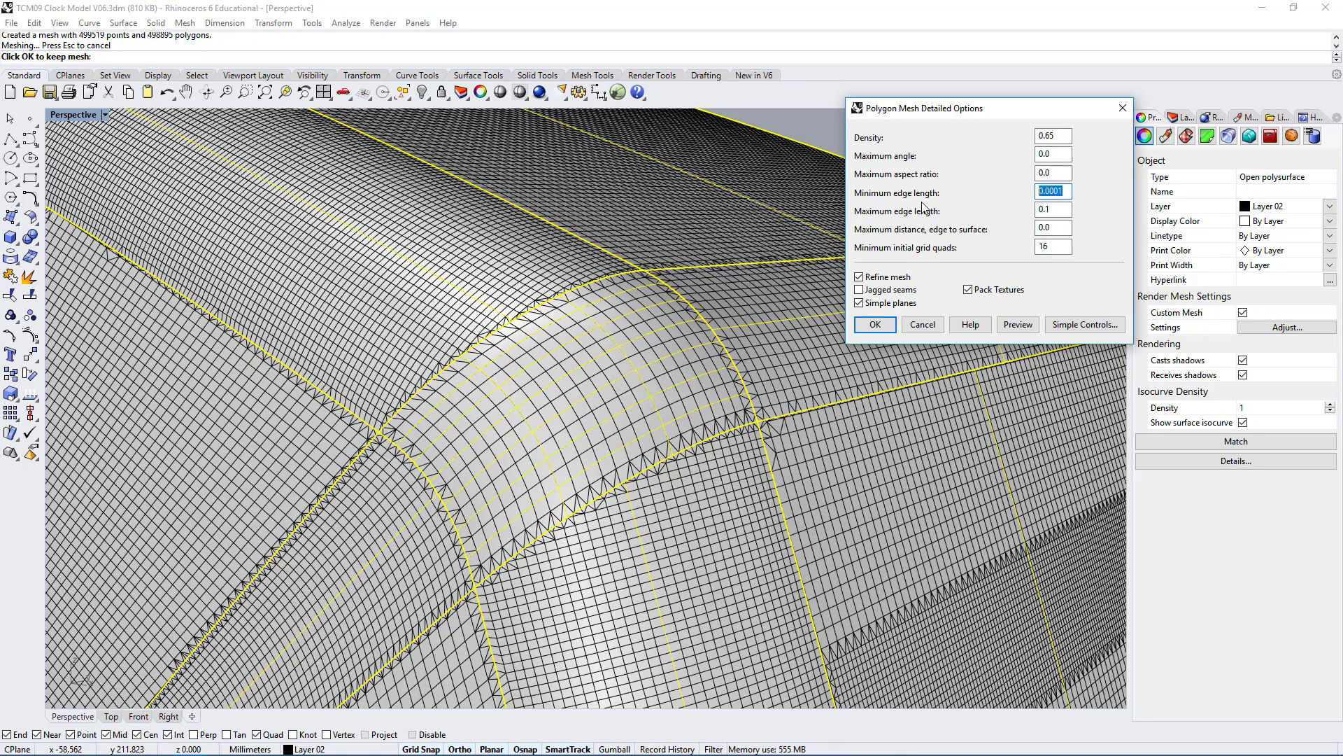
{"action": "key", "text": "Tab"}
{"action": "right_click_drag", "start_coordinate": [680, 406], "coordinate": [784, 424]}
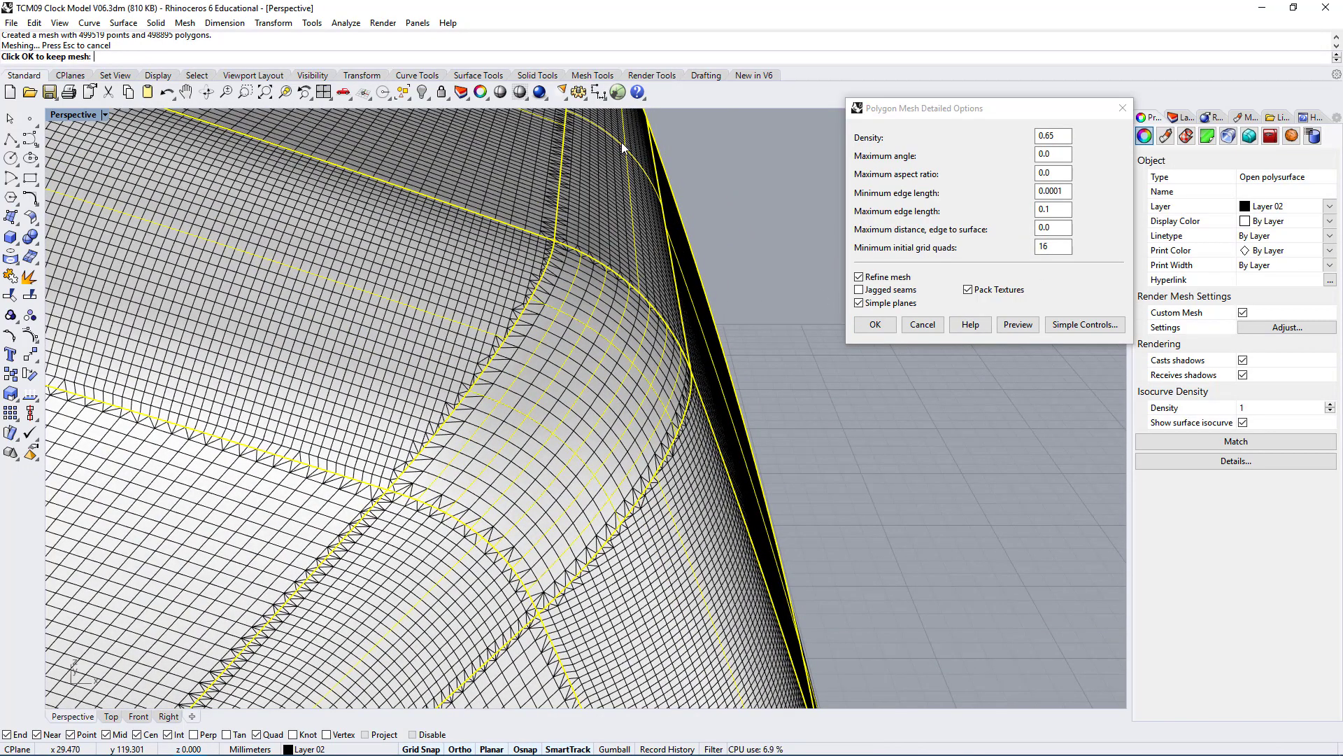
{"action": "right_click_drag", "start_coordinate": [528, 545], "coordinate": [343, 528]}
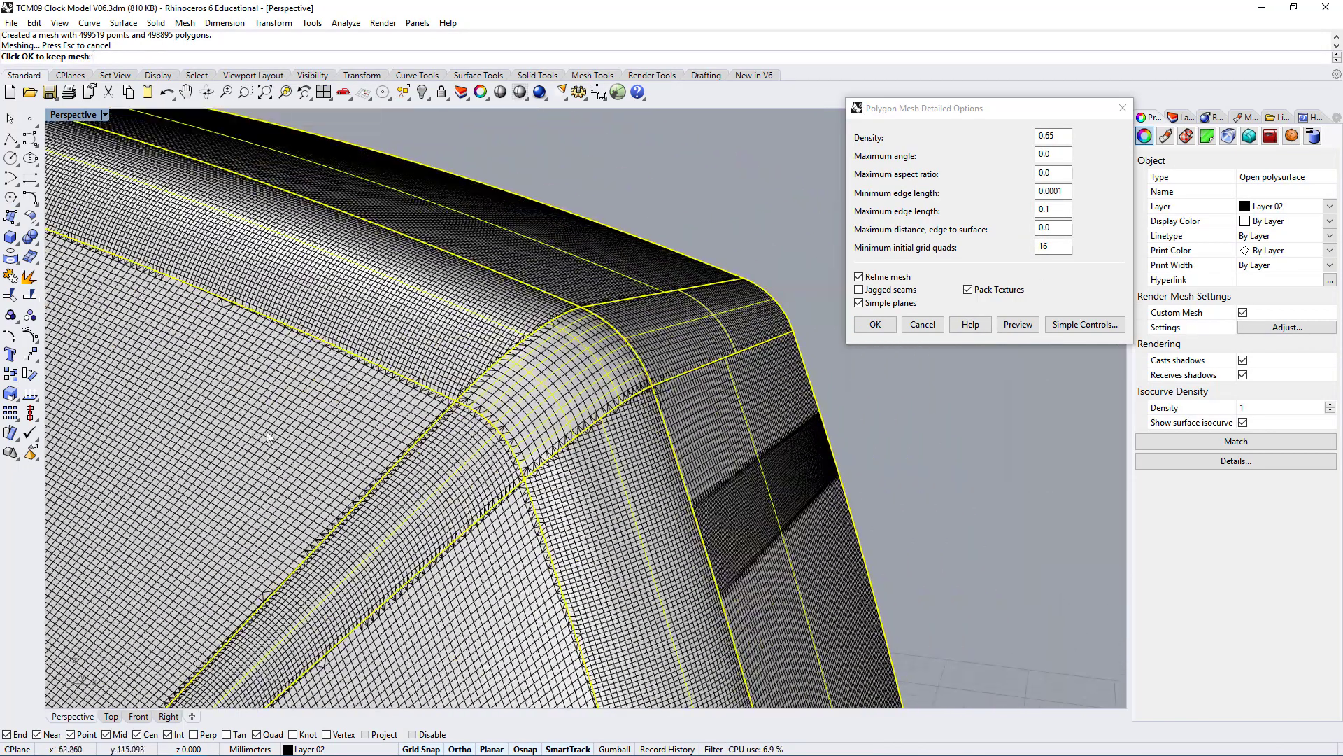
{"action": "right_click_drag", "start_coordinate": [448, 441], "coordinate": [454, 355]}
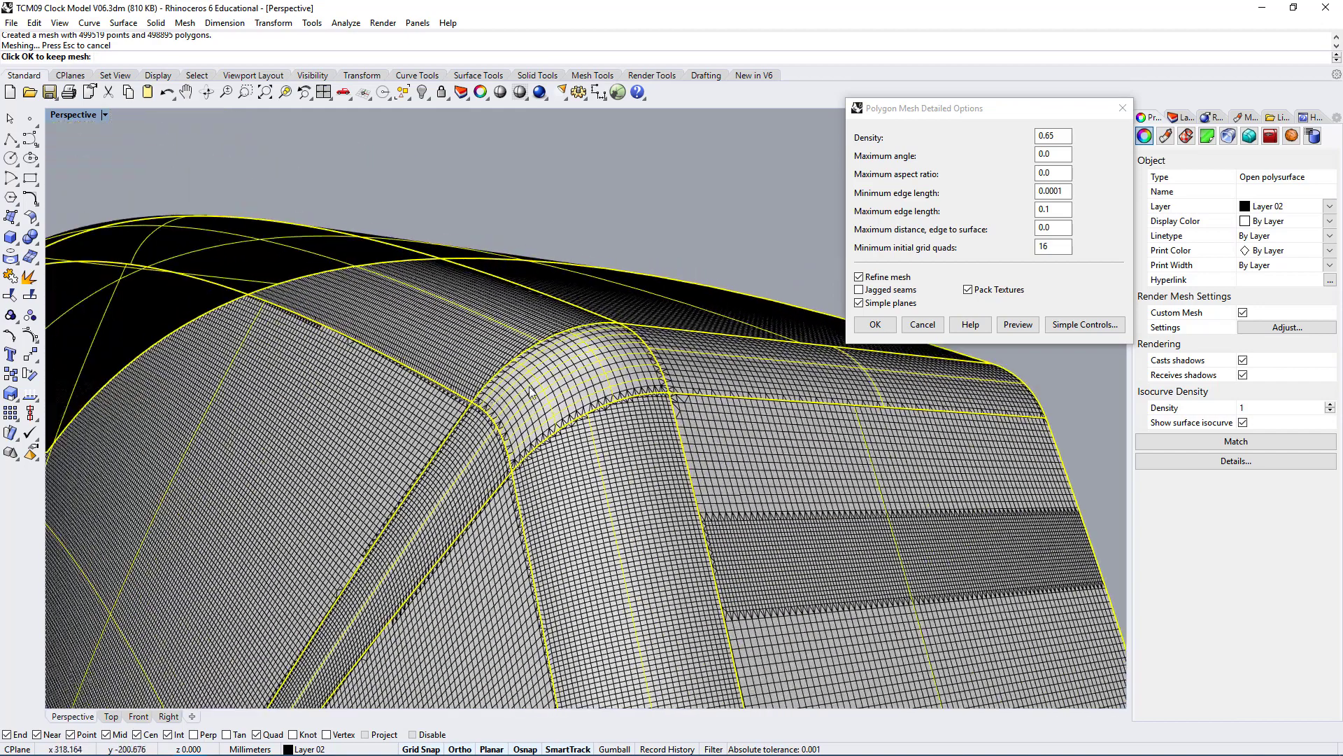
Set the render mesh's minimum edge length to 0.1 and maximum edge length to 10, and preview the mesh.
{"action": "left_click", "coordinate": [1065, 190]}
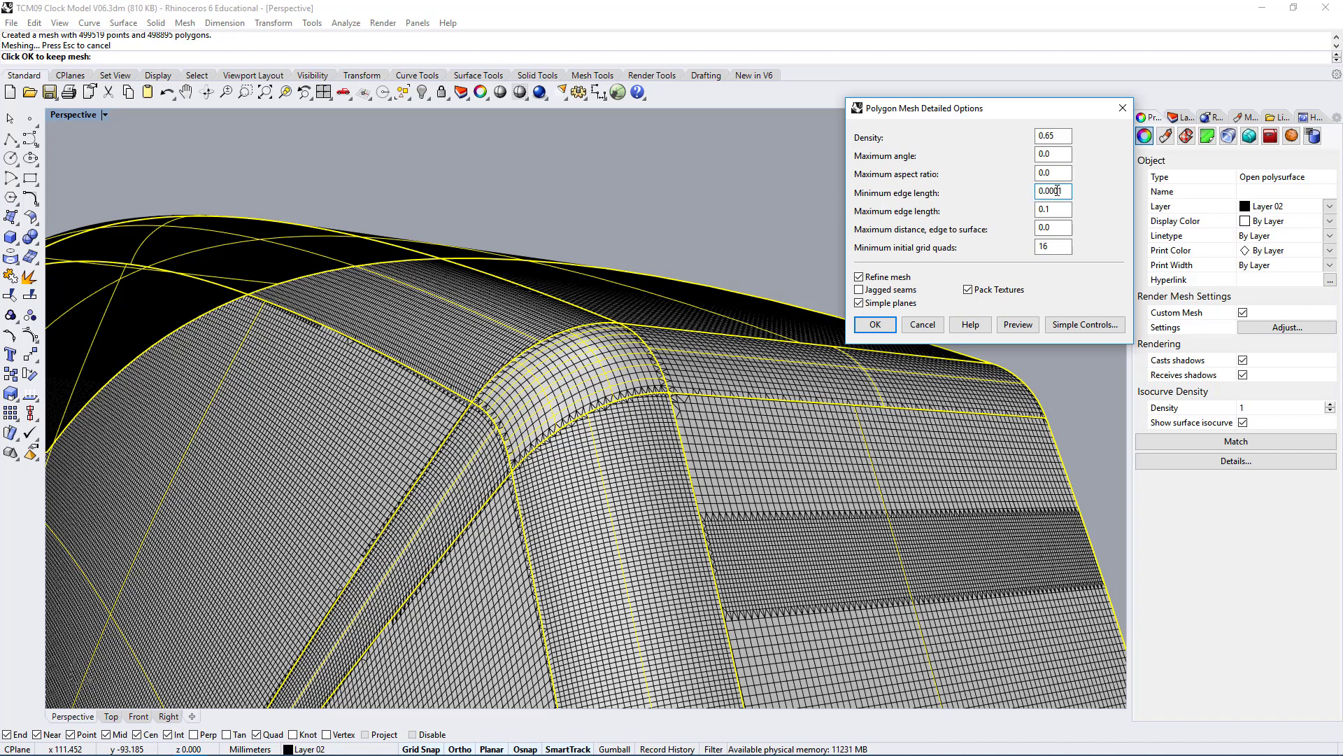
{"action": "left_click_drag", "start_coordinate": [1059, 190], "coordinate": [1044, 187]}
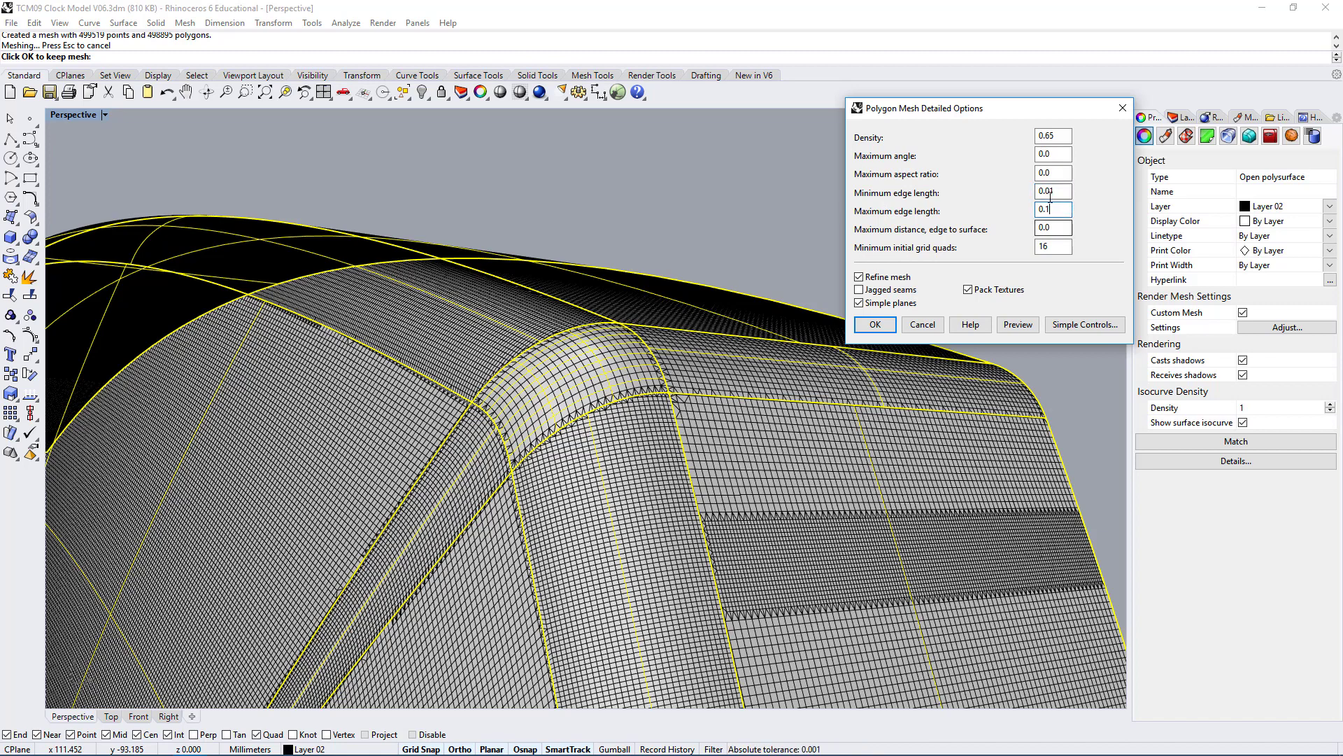
{"action": "left_click", "coordinate": [1052, 193]}
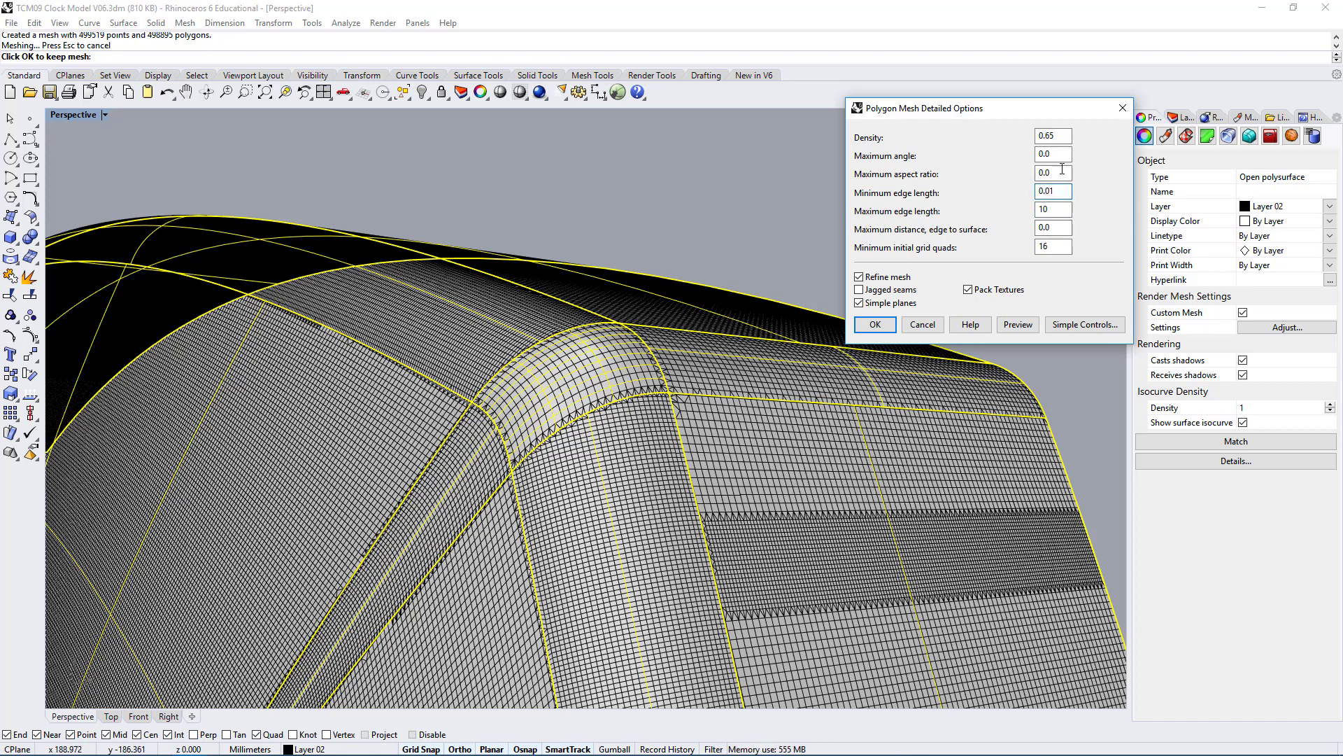
{"action": "left_click", "coordinate": [1065, 208]}
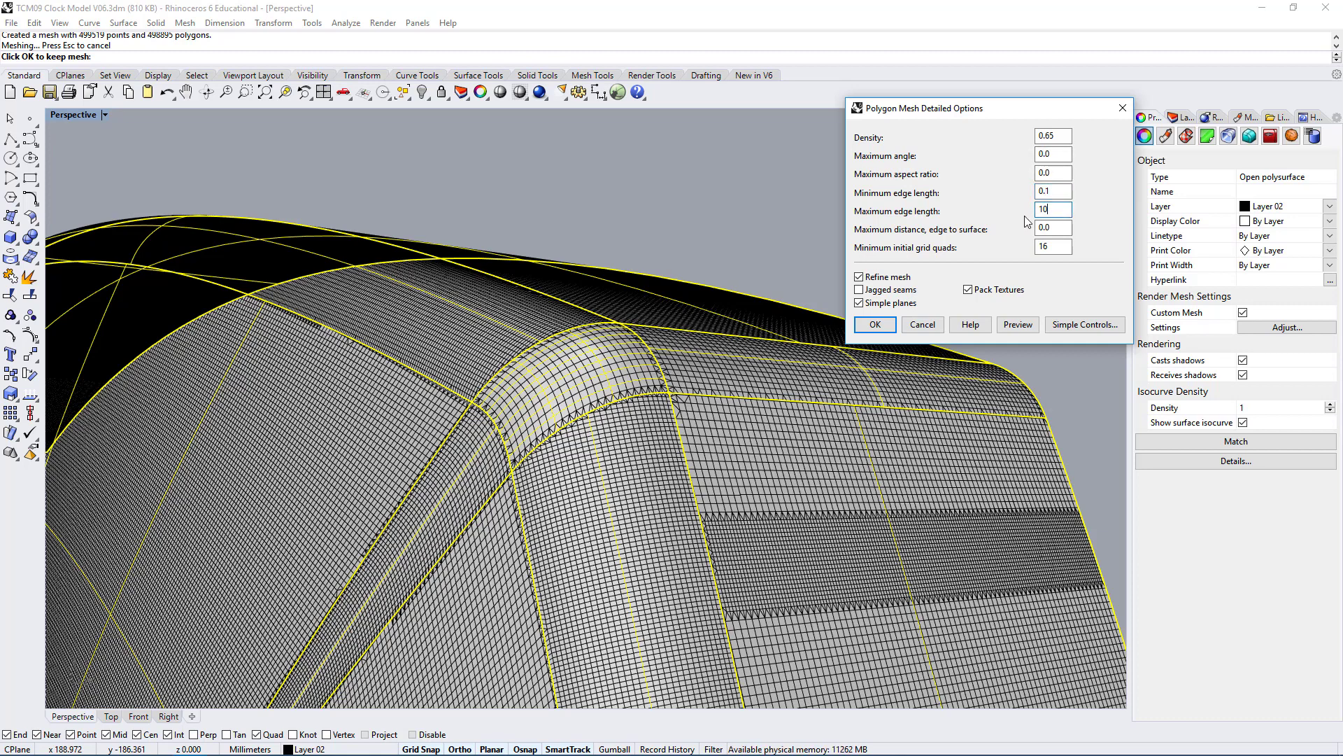
{"action": "left_click", "coordinate": [1018, 324]}
Examine the coarse mesh preview along the body, the fillets and the corner patch from several angles.
{"action": "right_click_drag", "start_coordinate": [547, 419], "coordinate": [654, 278]}
{"action": "scroll", "coordinate": [653, 278], "scroll_direction": "down", "scroll_amount": 9}
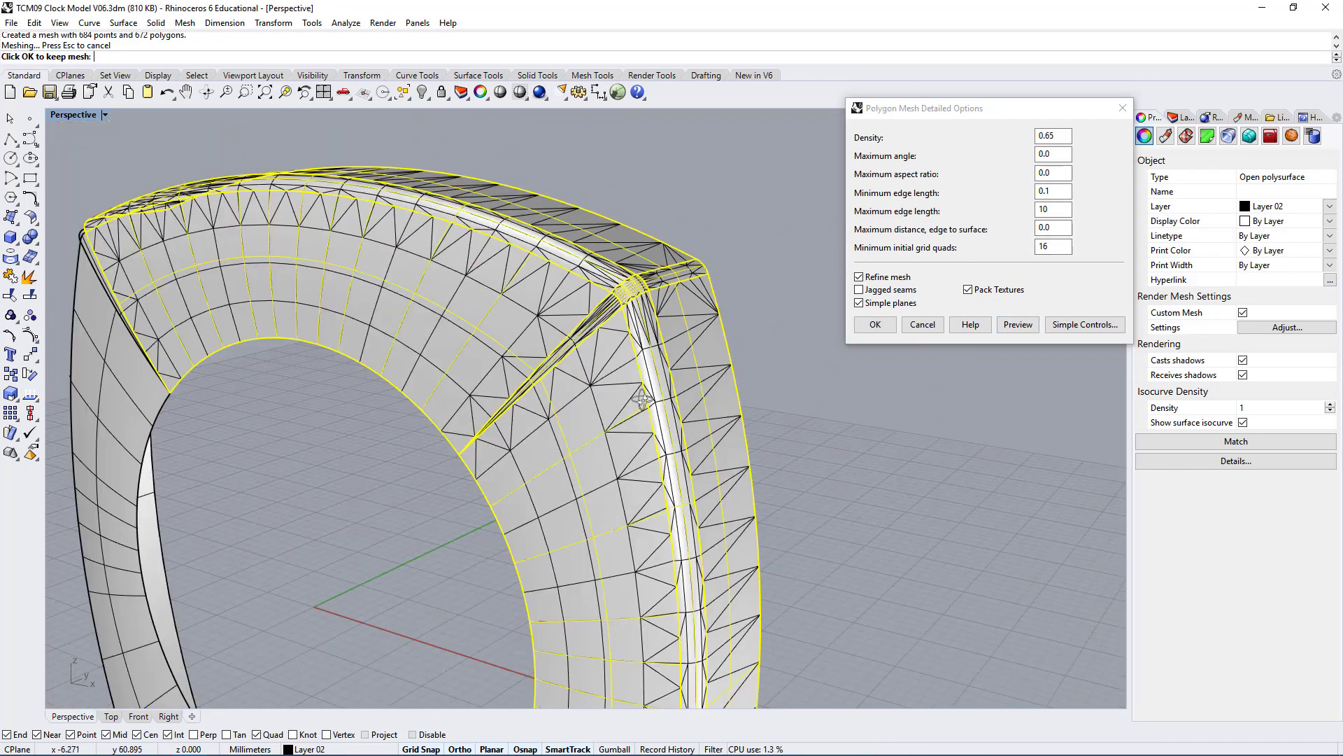
{"action": "right_click_drag", "start_coordinate": [727, 301], "coordinate": [681, 310]}
{"action": "scroll", "coordinate": [673, 264], "scroll_direction": "up", "scroll_amount": 6}
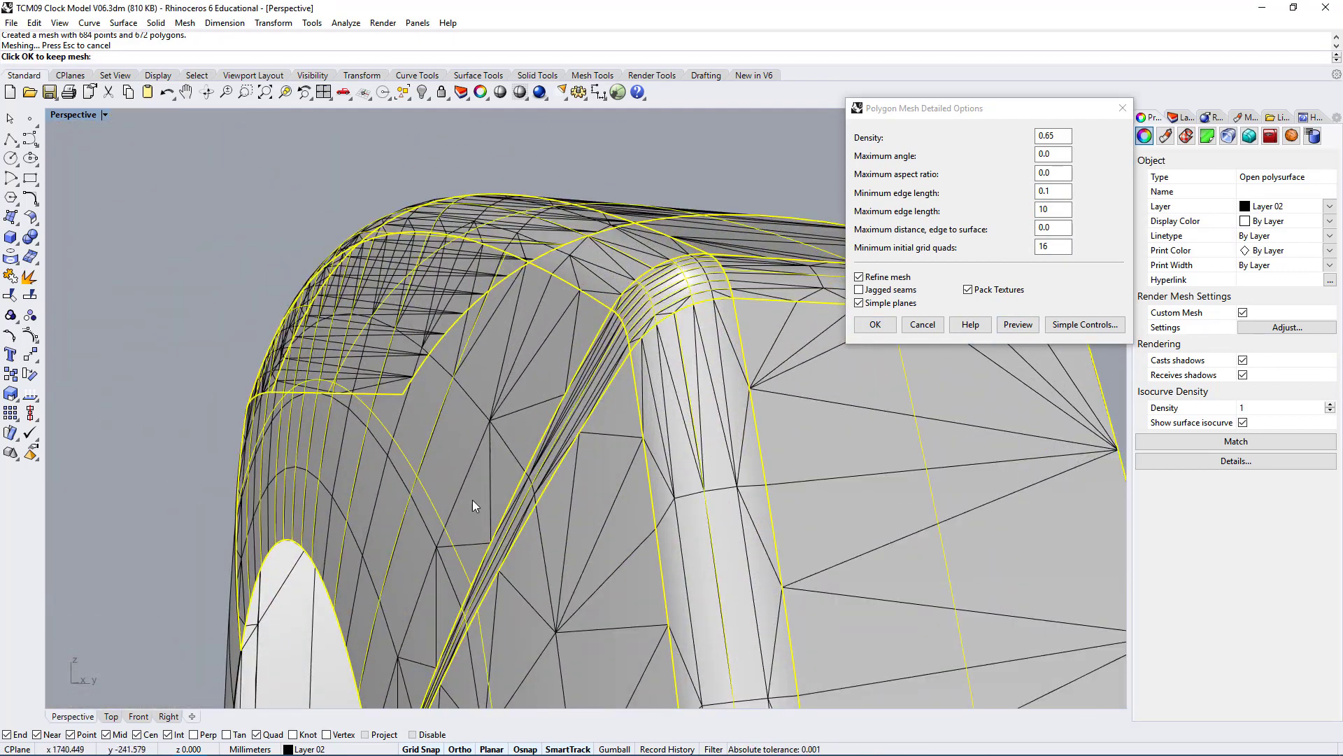
{"action": "scroll", "coordinate": [737, 233], "scroll_direction": "up", "scroll_amount": 5}
{"action": "scroll", "coordinate": [737, 233], "scroll_direction": "down", "scroll_amount": 5}
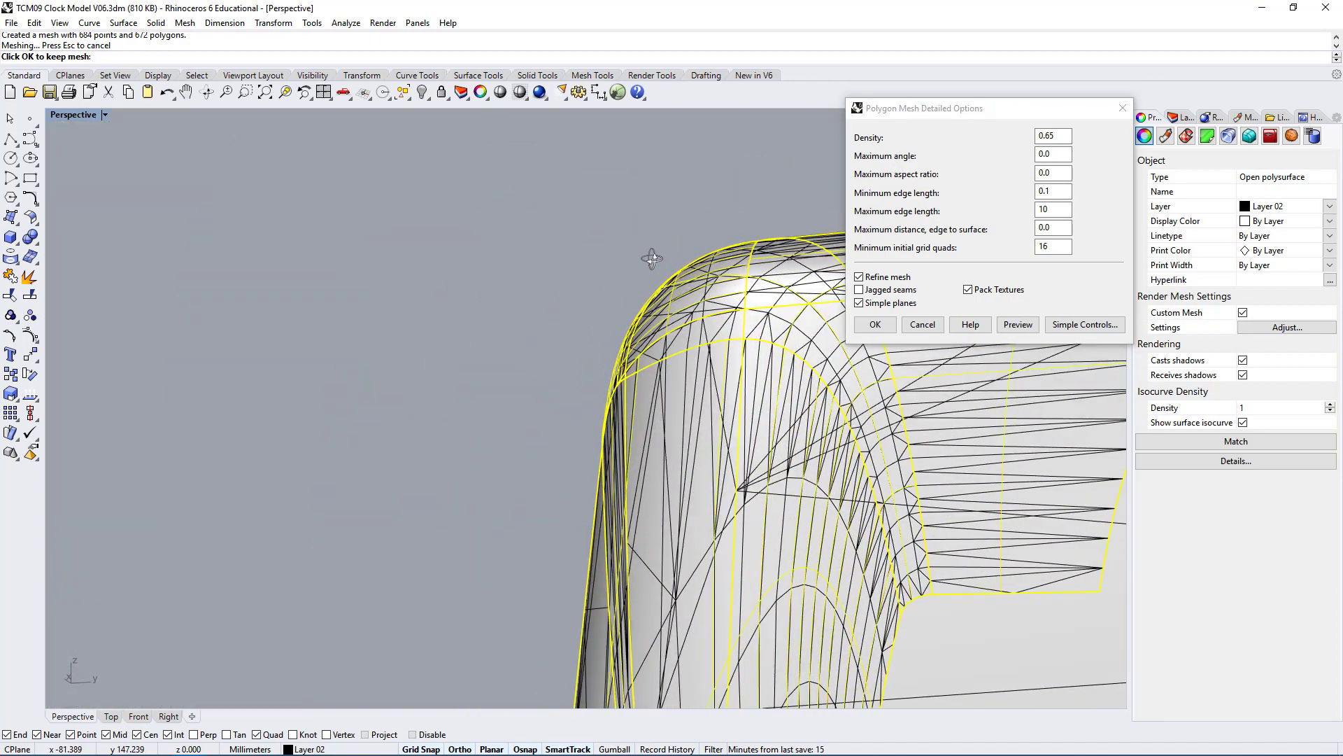
{"action": "scroll", "coordinate": [674, 178], "scroll_direction": "up", "scroll_amount": 3}
{"action": "scroll", "coordinate": [721, 329], "scroll_direction": "down", "scroll_amount": 2}
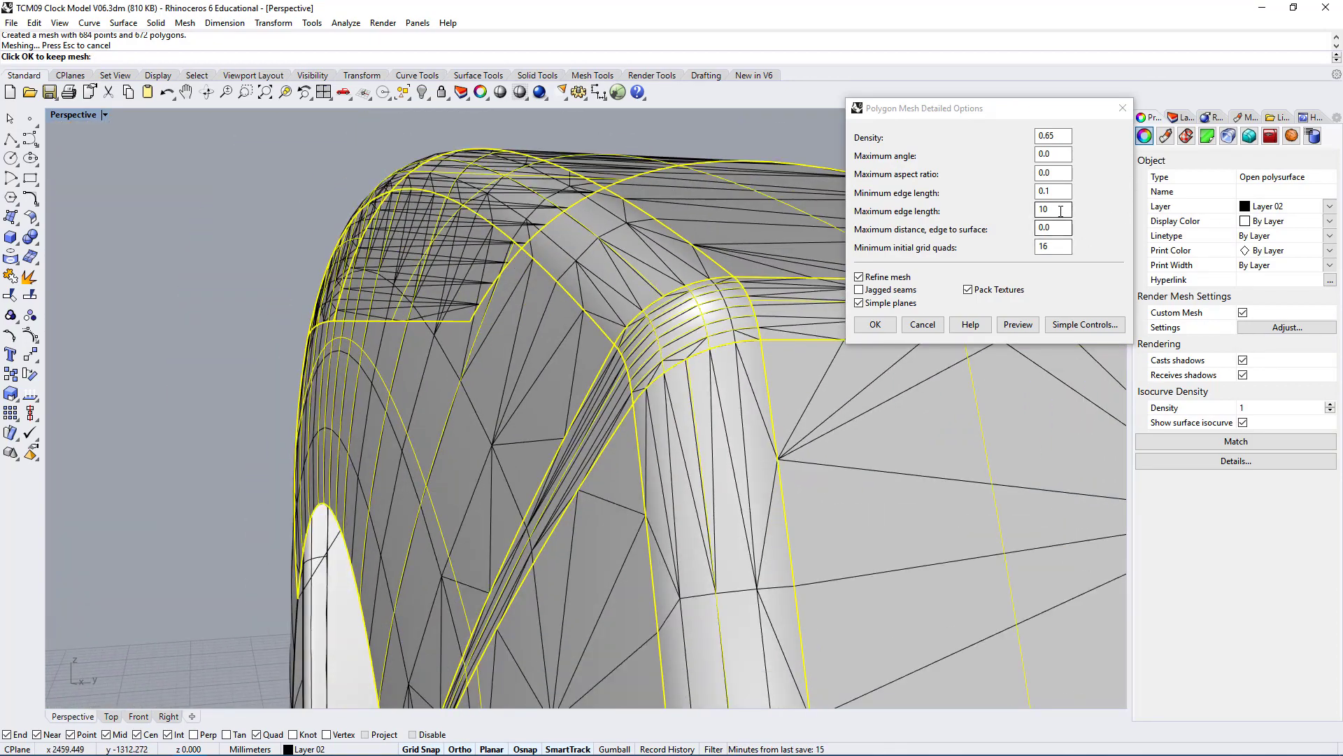
Set the minimum edge length to 1, preview the mesh, and inspect the polygons around the corner patch.
{"action": "left_click_drag", "start_coordinate": [1060, 191], "coordinate": [1018, 187]}
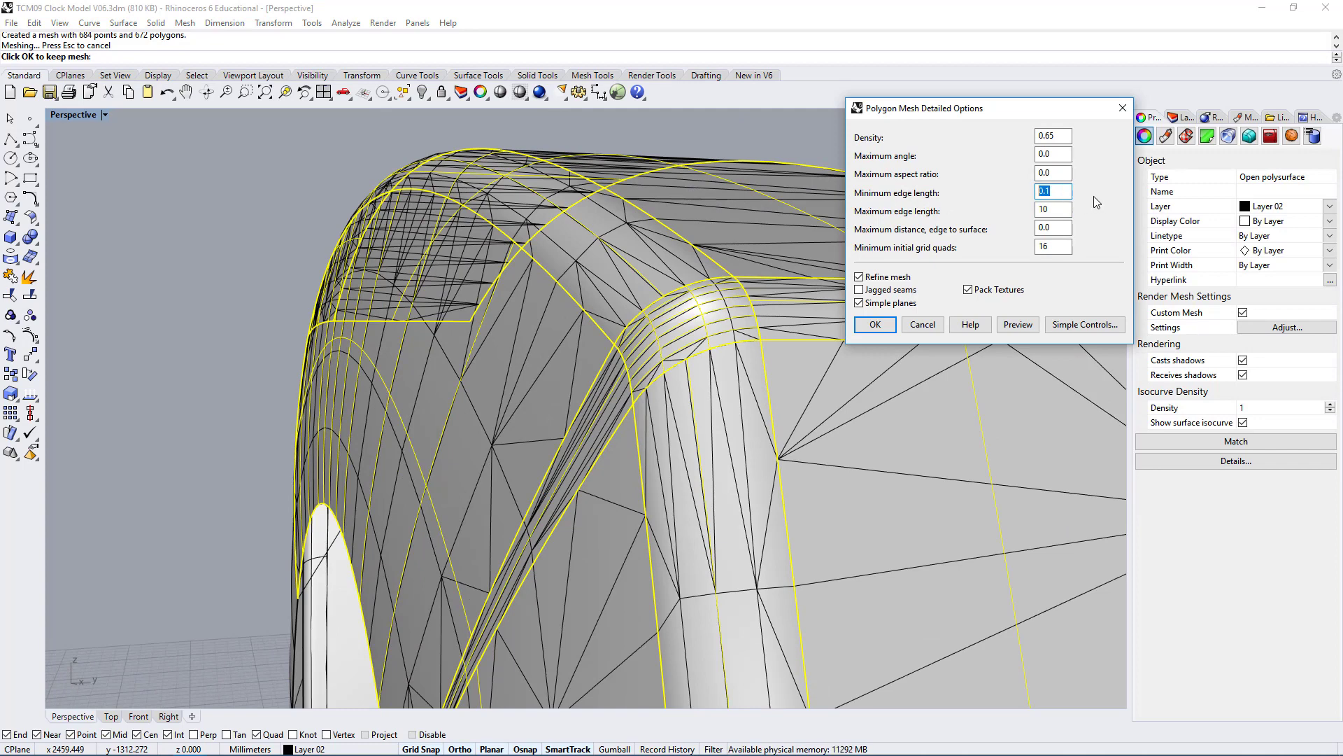
{"action": "type", "text": "1"}
{"action": "left_click", "coordinate": [1018, 324]}
{"action": "scroll", "coordinate": [609, 366], "scroll_direction": "up", "scroll_amount": 3}
{"action": "right_click_drag", "start_coordinate": [609, 366], "coordinate": [680, 317]}
{"action": "right_click_drag", "start_coordinate": [602, 426], "coordinate": [633, 420]}
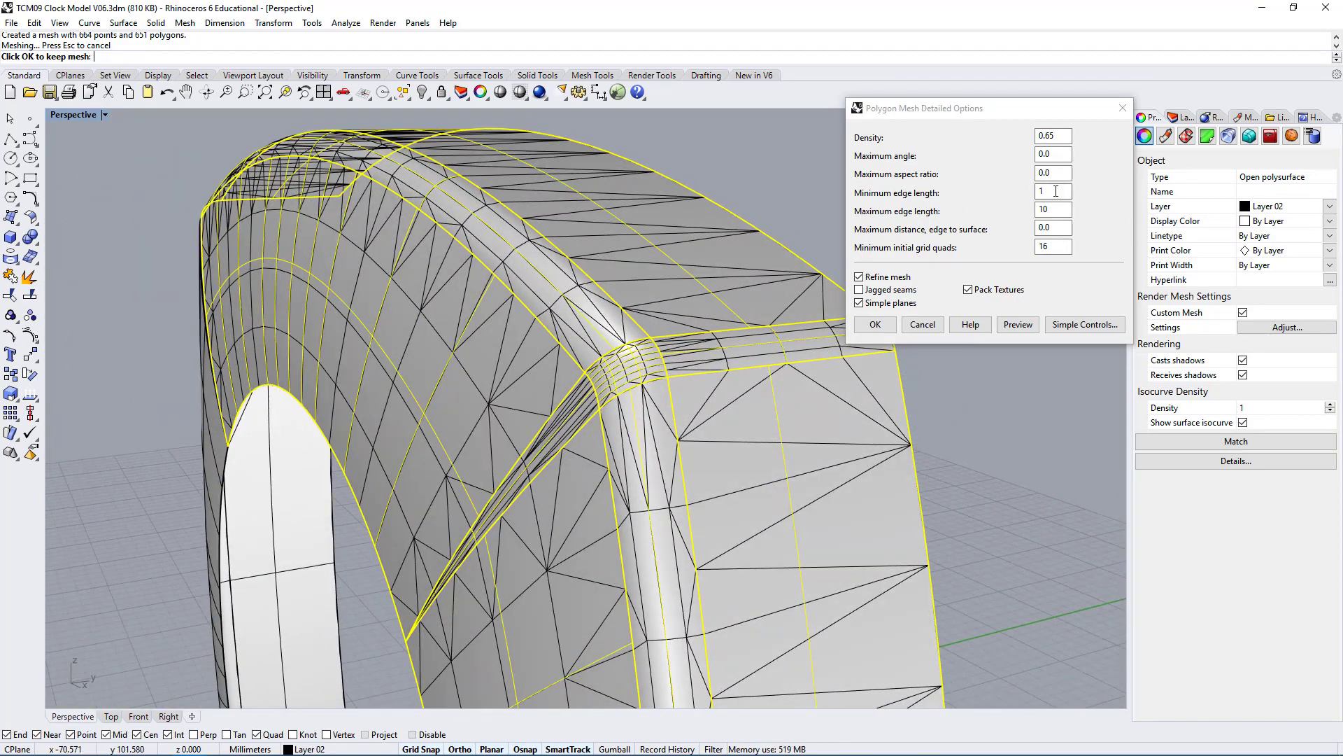
Set the minimum edge length to 0.001 and the maximum edge length to 0.1, and preview the dense mesh.
{"action": "left_click_drag", "start_coordinate": [1059, 191], "coordinate": [987, 194]}
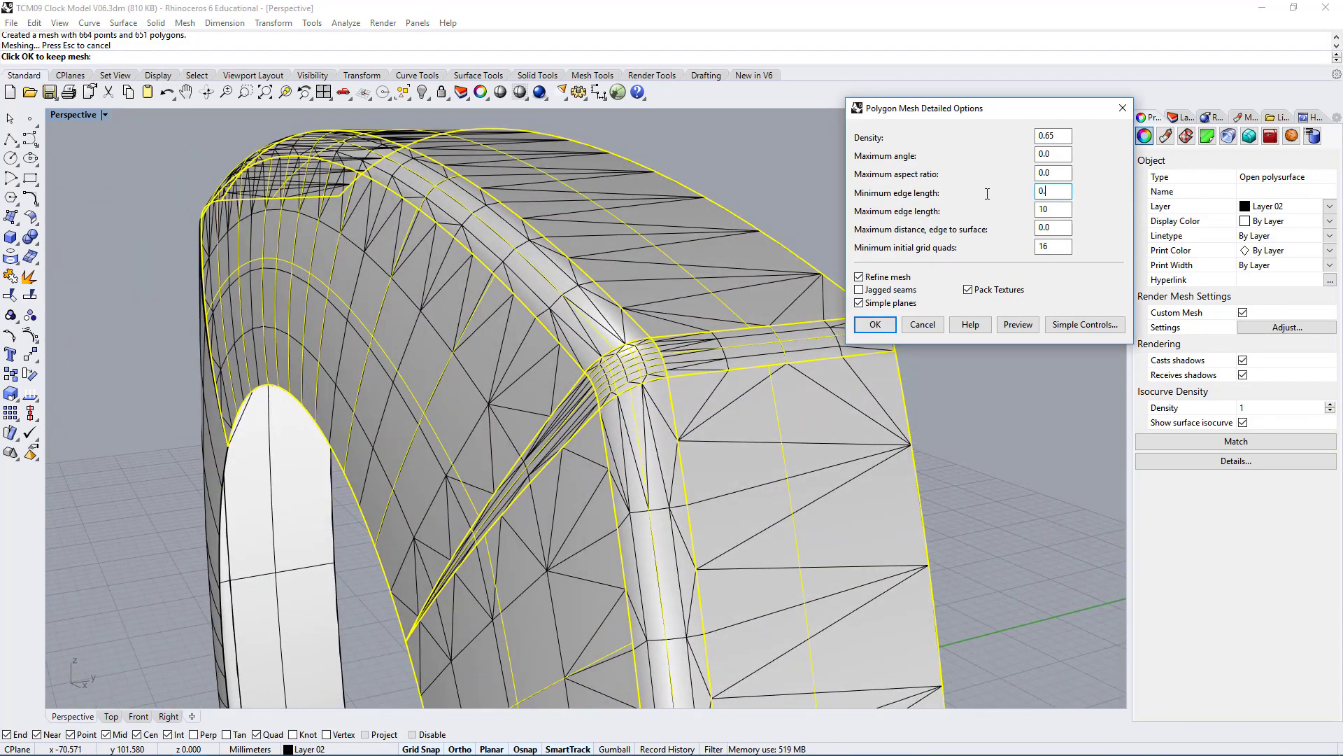
{"action": "type", "text": "0.001"}
{"action": "key", "text": "Tab"}
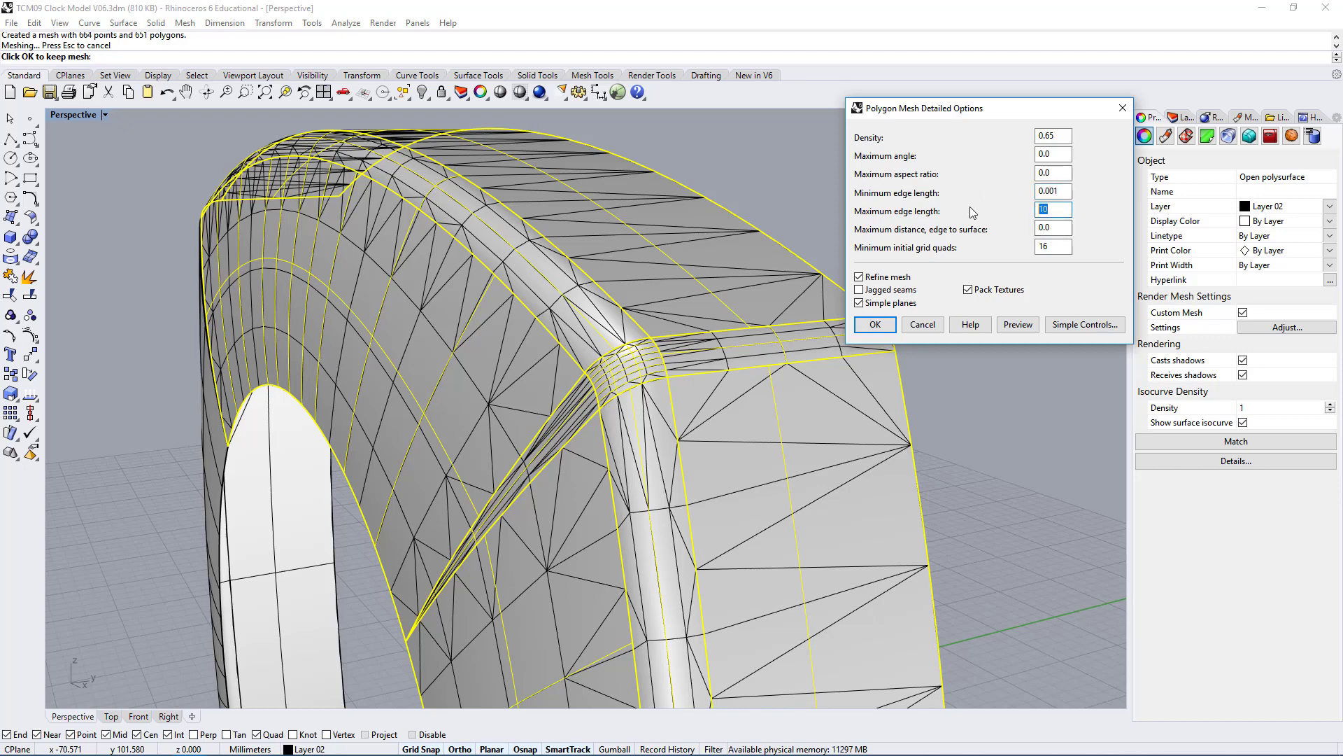
{"action": "type", "text": ".00"}
{"action": "type", "text": "1"}
{"action": "left_click", "coordinate": [1017, 326]}
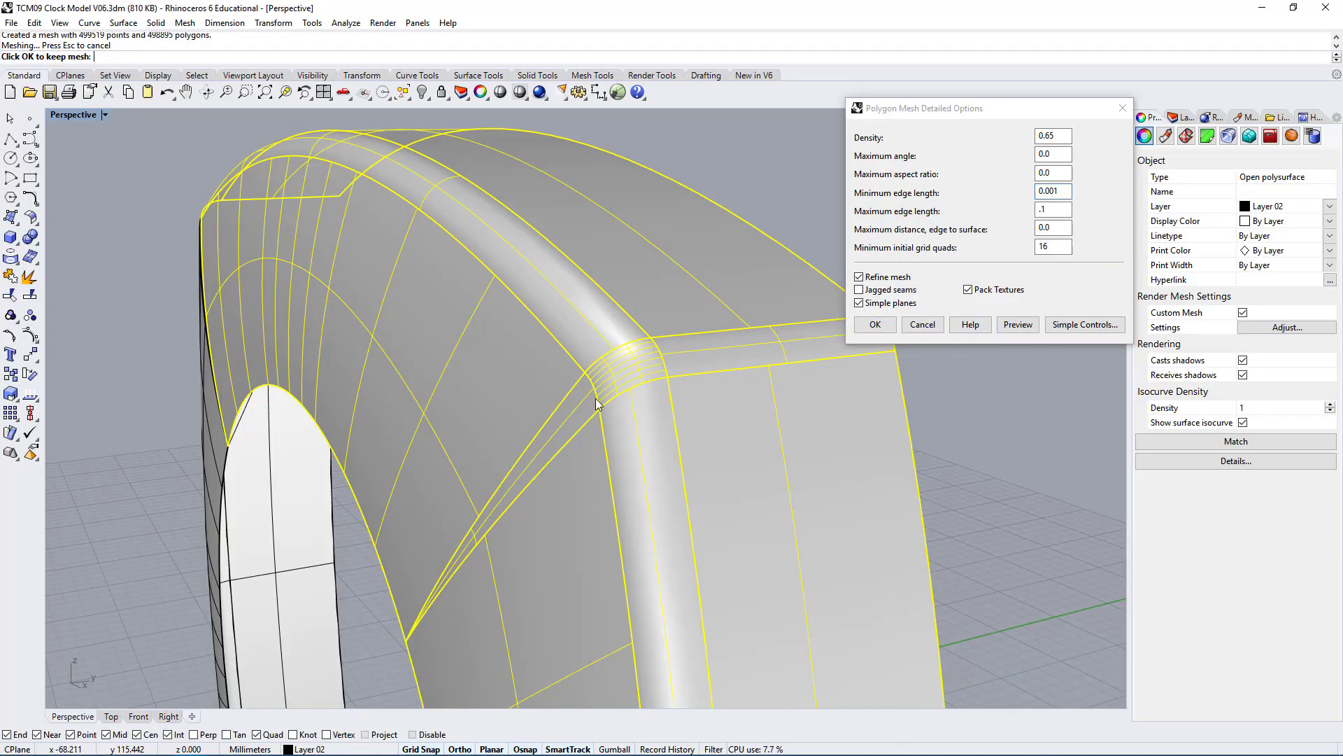
Check the dense mesh preview closely at the corner patch and accept the detailed mesh settings.
{"action": "scroll", "coordinate": [623, 322], "scroll_direction": "up", "scroll_amount": 5}
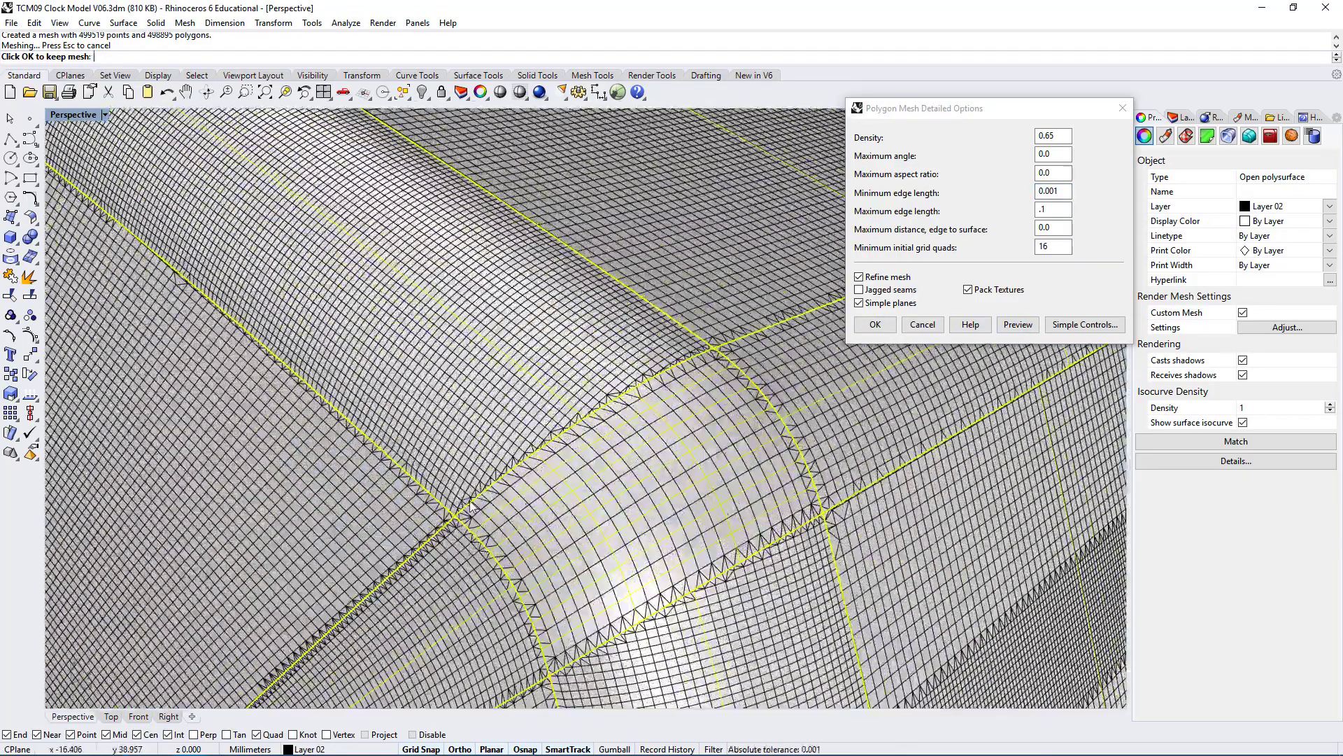
{"action": "right_click_drag", "start_coordinate": [641, 315], "coordinate": [616, 392]}
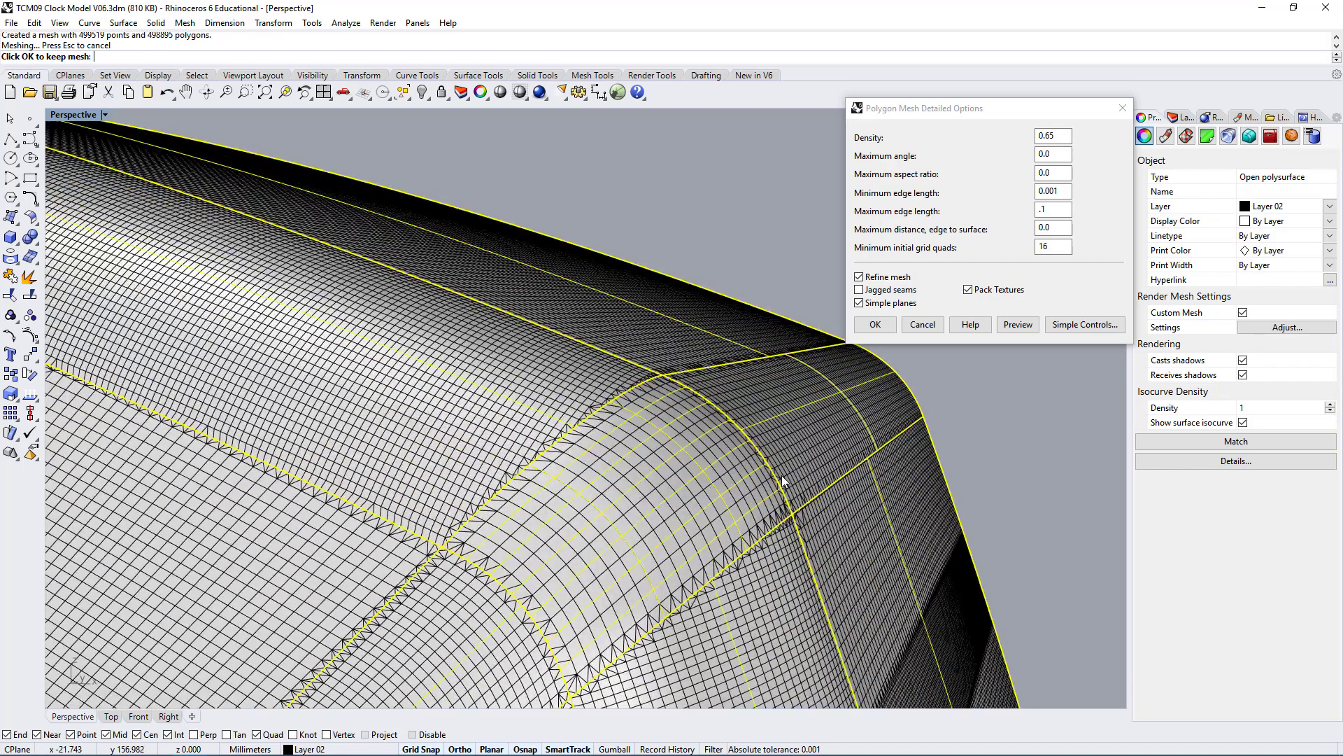
{"action": "left_click", "coordinate": [875, 324]}
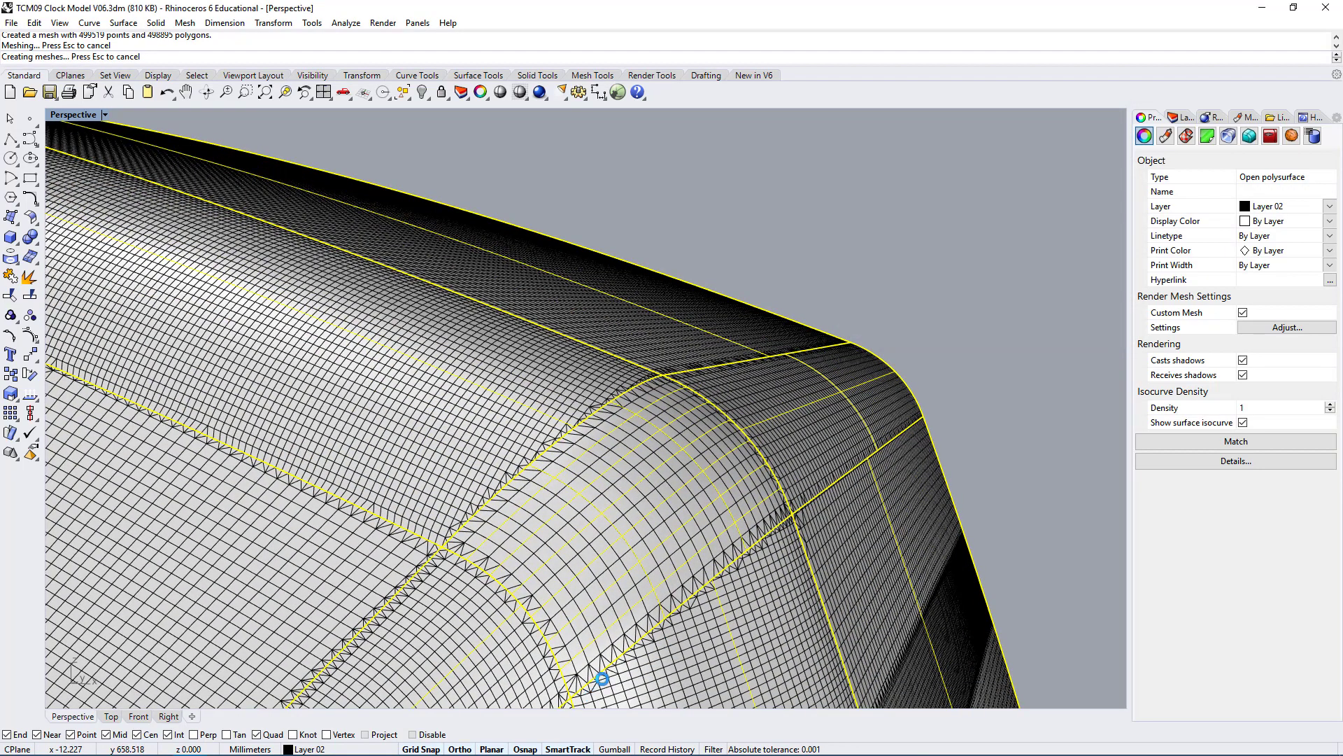
Deselect the body and examine the shading of the corner patch and its adjoining fillets from several angles.
{"action": "right_click_drag", "start_coordinate": [799, 498], "coordinate": [637, 489]}
{"action": "left_click_drag", "start_coordinate": [863, 238], "coordinate": [795, 263]}
{"action": "right_click_drag", "start_coordinate": [763, 408], "coordinate": [758, 432]}
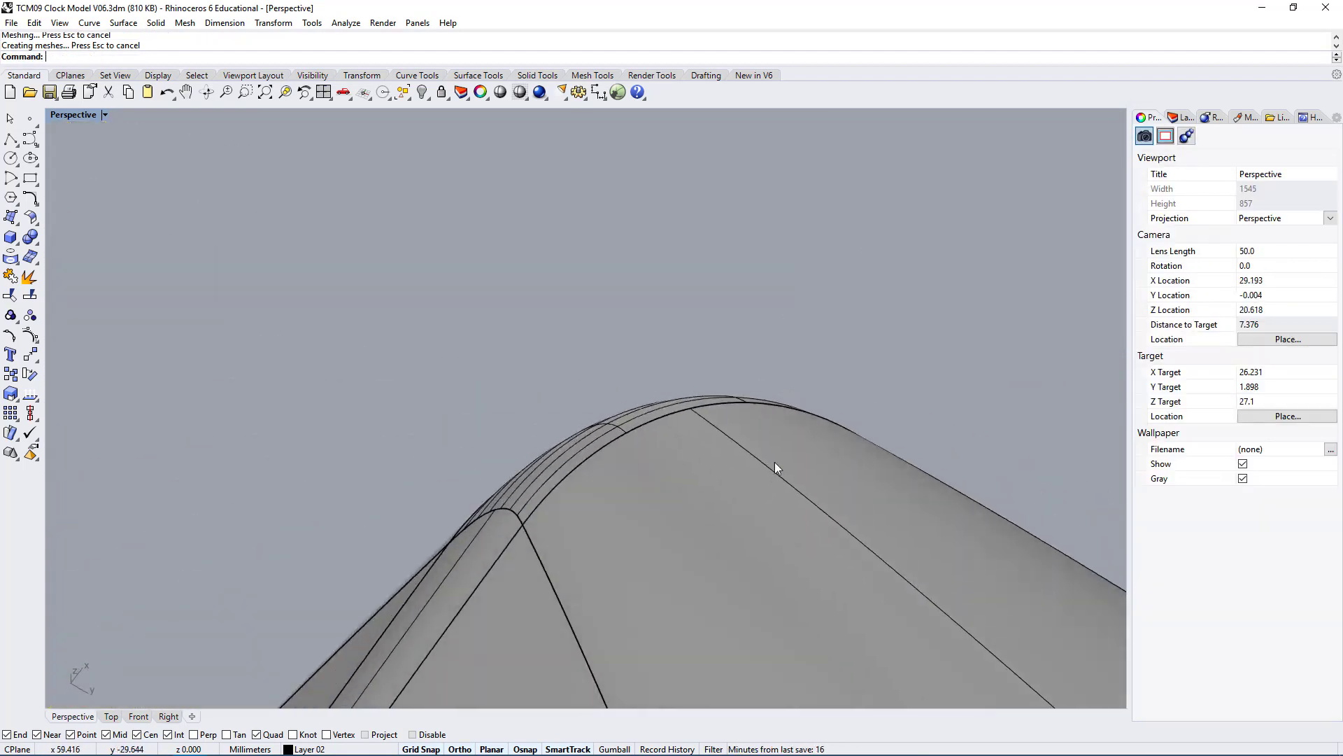
{"action": "scroll", "coordinate": [770, 458], "scroll_direction": "up", "scroll_amount": 4}
{"action": "right_click_drag", "start_coordinate": [667, 466], "coordinate": [540, 284]}
{"action": "scroll", "coordinate": [627, 378], "scroll_direction": "down", "scroll_amount": 8}
{"action": "right_click_drag", "start_coordinate": [737, 481], "coordinate": [735, 384]}
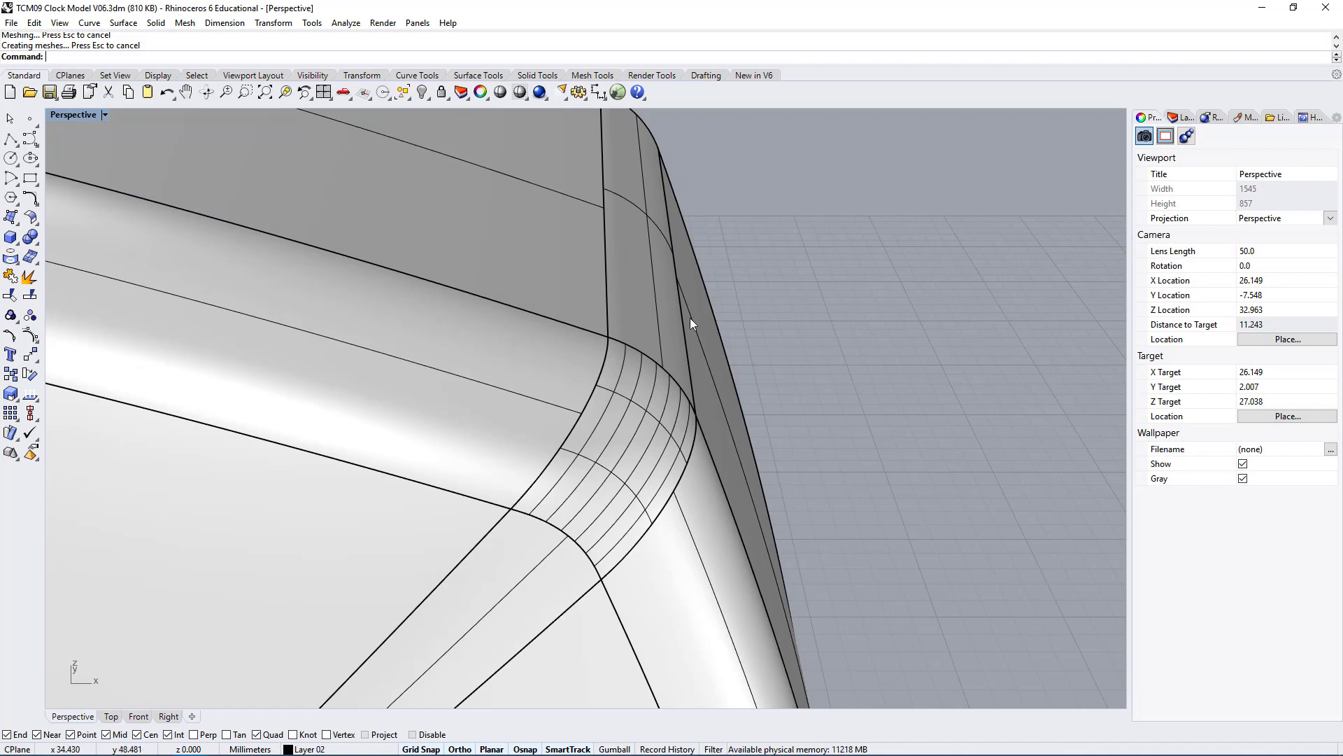
{"action": "right_click_drag", "start_coordinate": [544, 292], "coordinate": [652, 475]}
{"action": "scroll", "coordinate": [749, 494], "scroll_direction": "down", "scroll_amount": 18}
Select the body to inspect how the highlights flow through the corner, and clear the selection.
{"action": "left_click", "coordinate": [700, 448]}
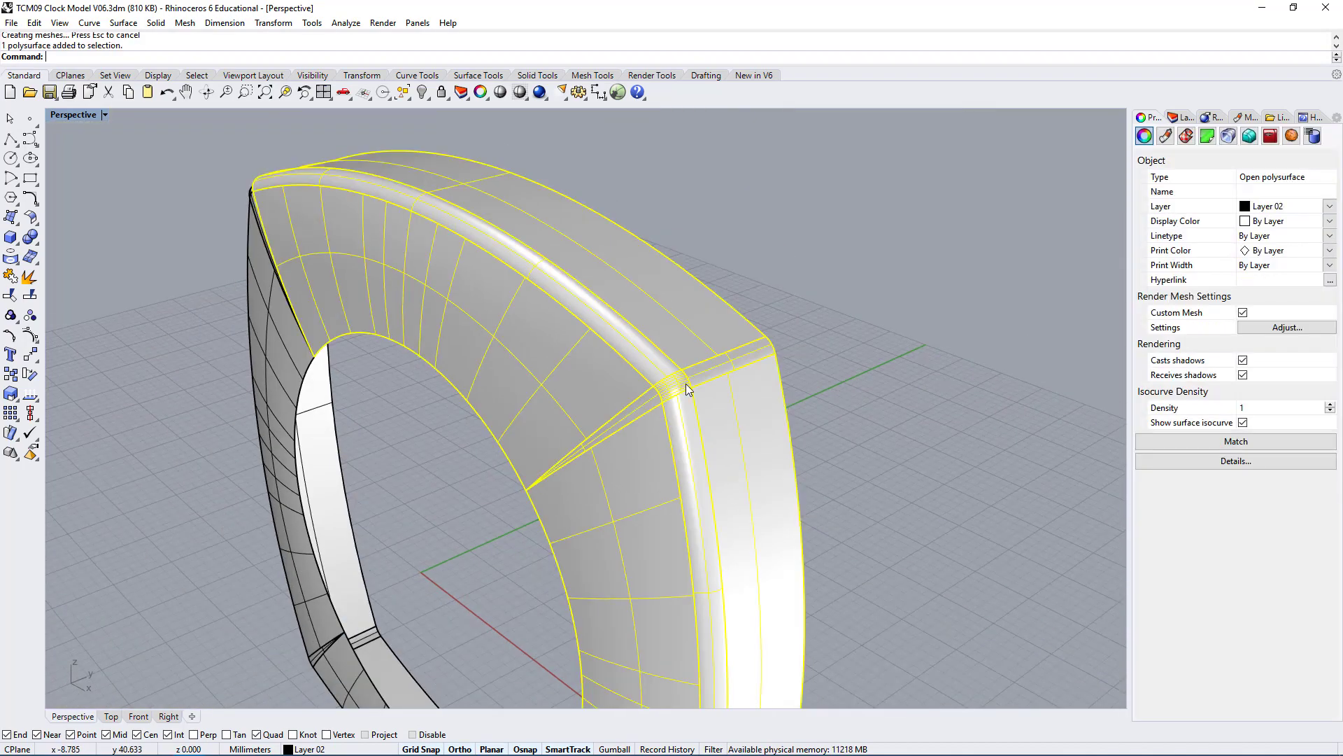
{"action": "scroll", "coordinate": [692, 385], "scroll_direction": "up", "scroll_amount": 3}
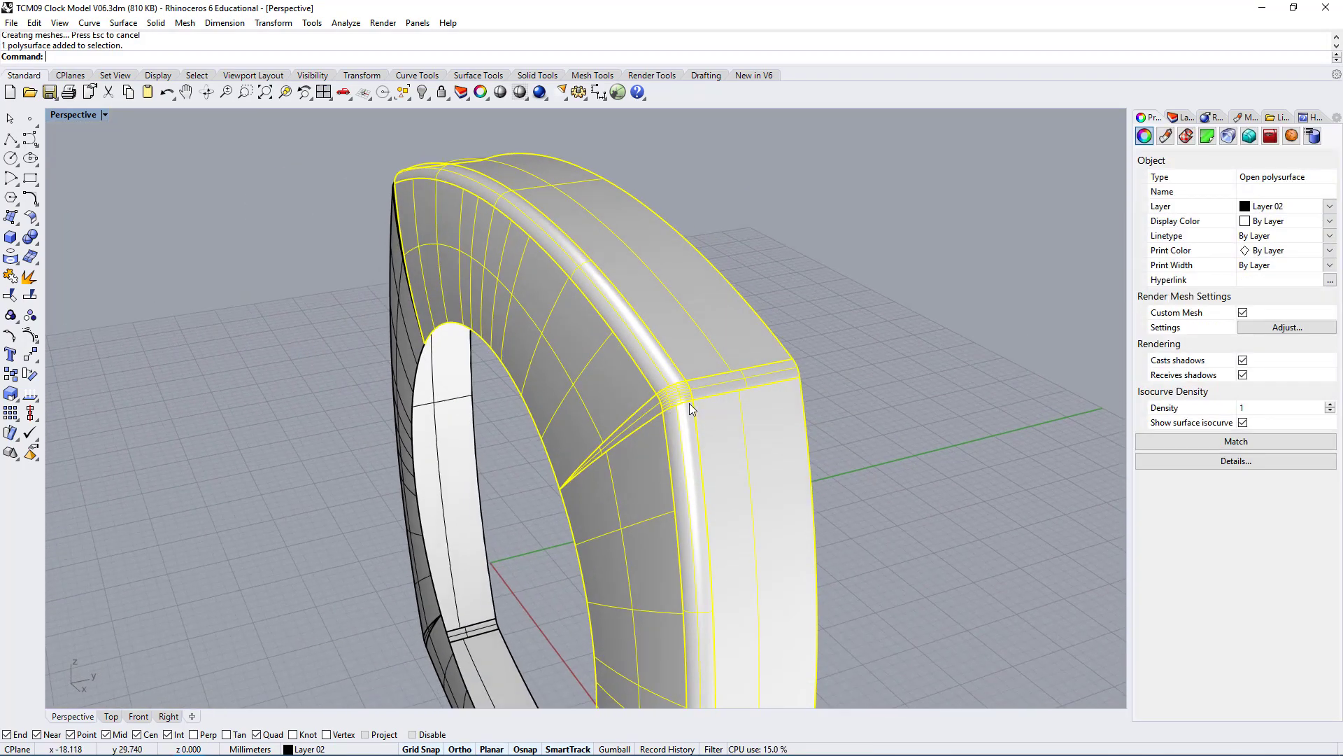
{"action": "right_click_drag", "start_coordinate": [733, 512], "coordinate": [820, 312]}
{"action": "right_click_drag", "start_coordinate": [793, 428], "coordinate": [929, 392]}
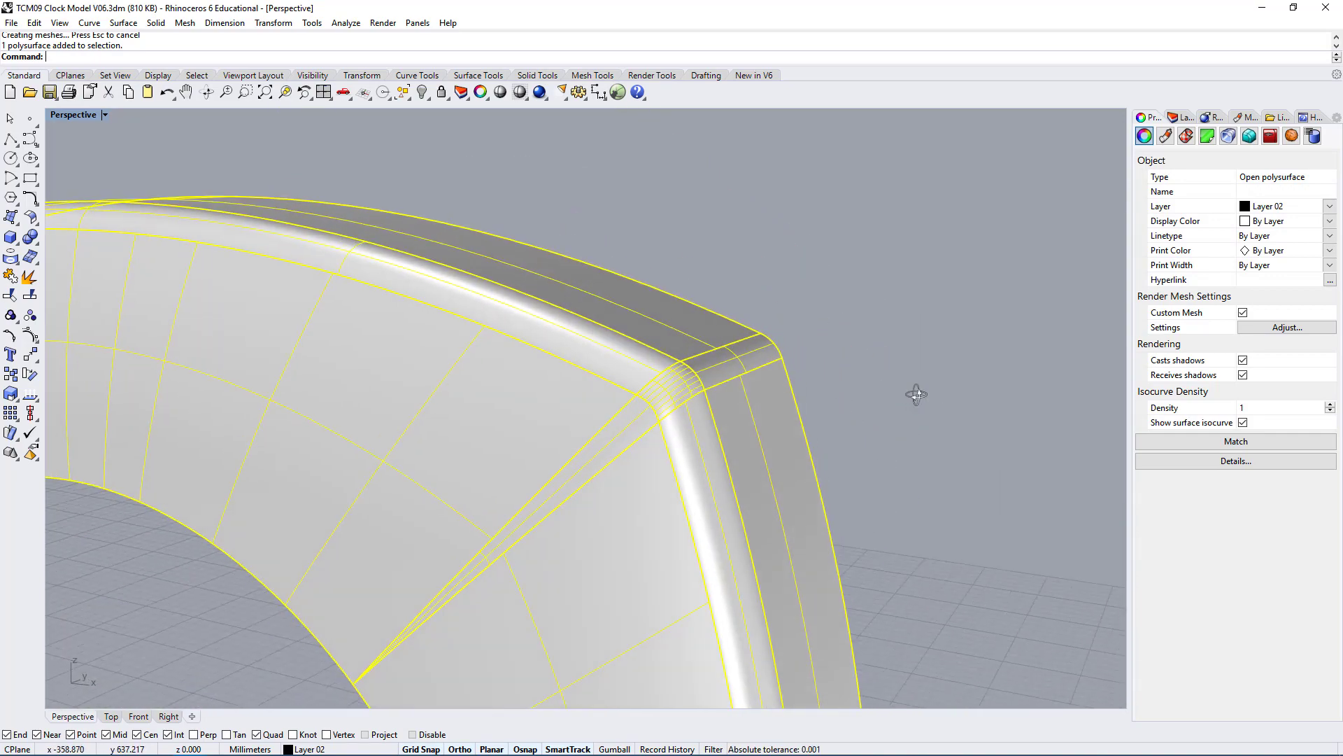
{"action": "left_click", "coordinate": [930, 393]}
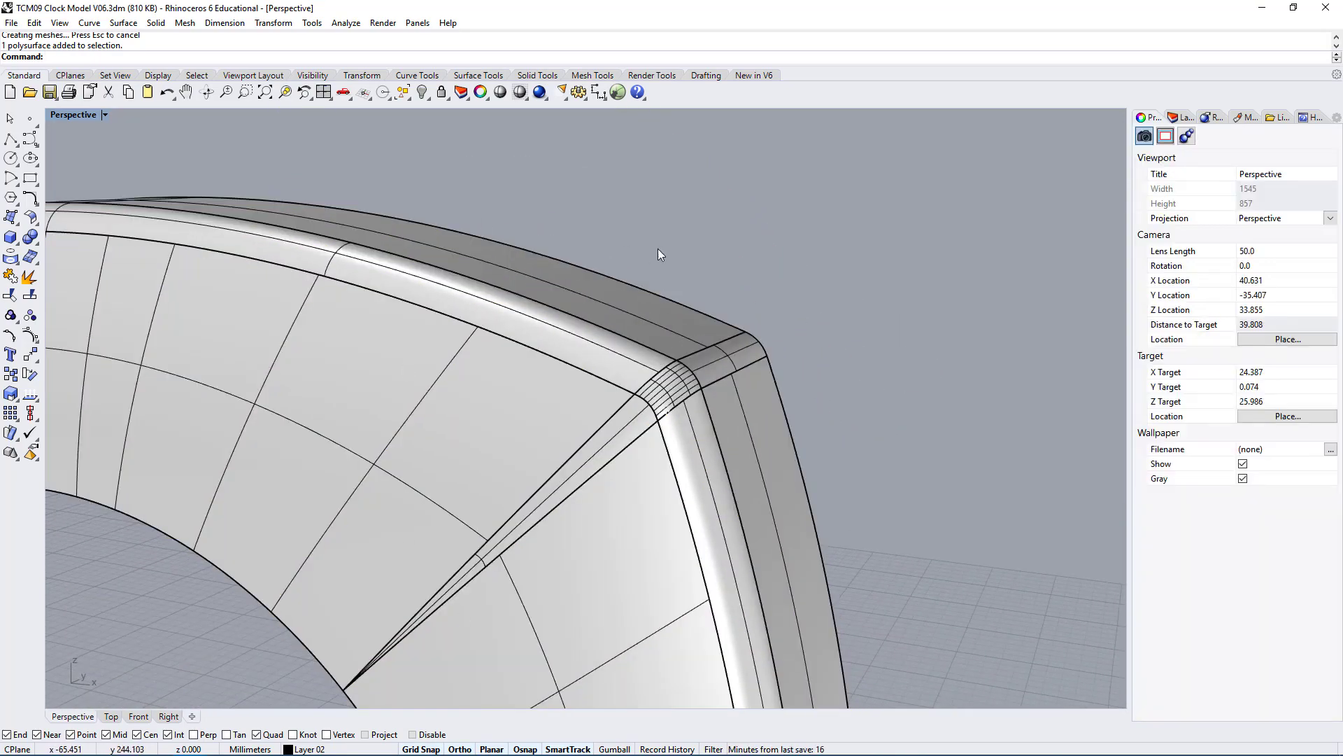
Start the Show Edges analysis for the clock body.
{"action": "left_click", "coordinate": [342, 23]}
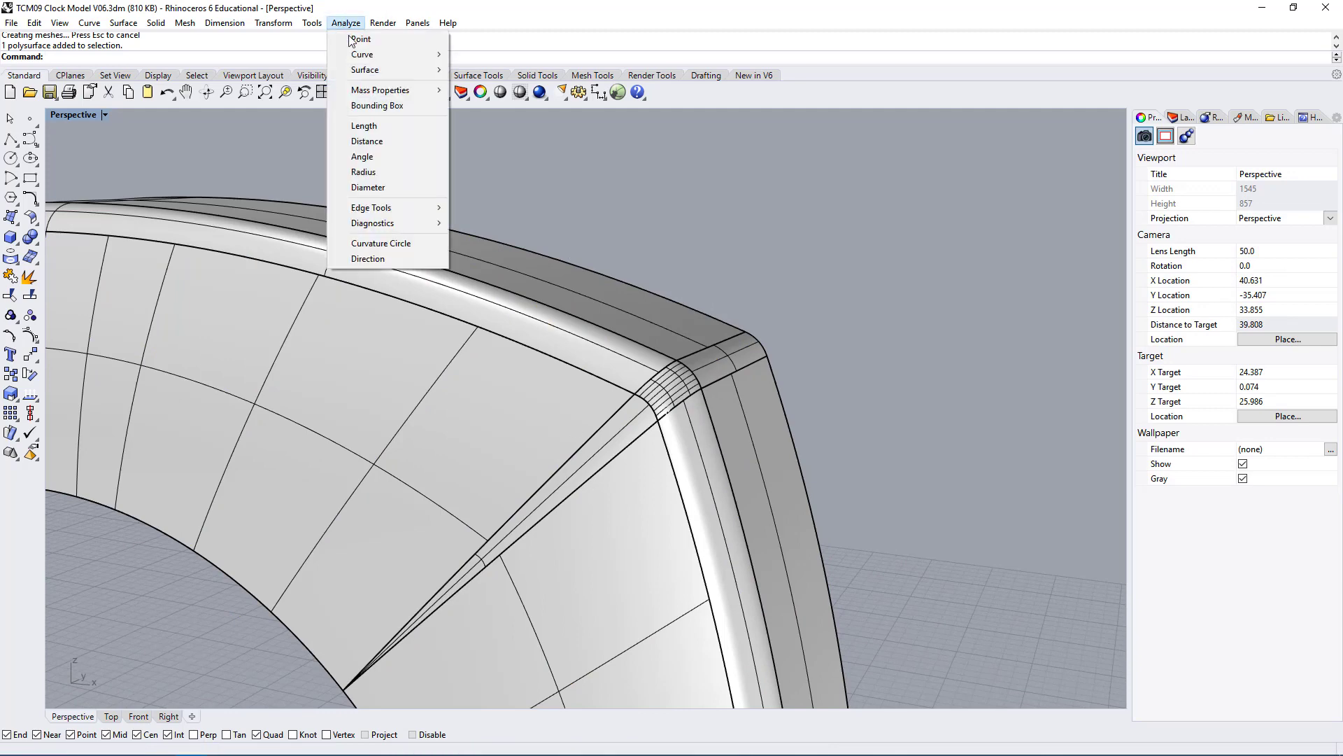
{"action": "mouse_move", "coordinate": [424, 207]}
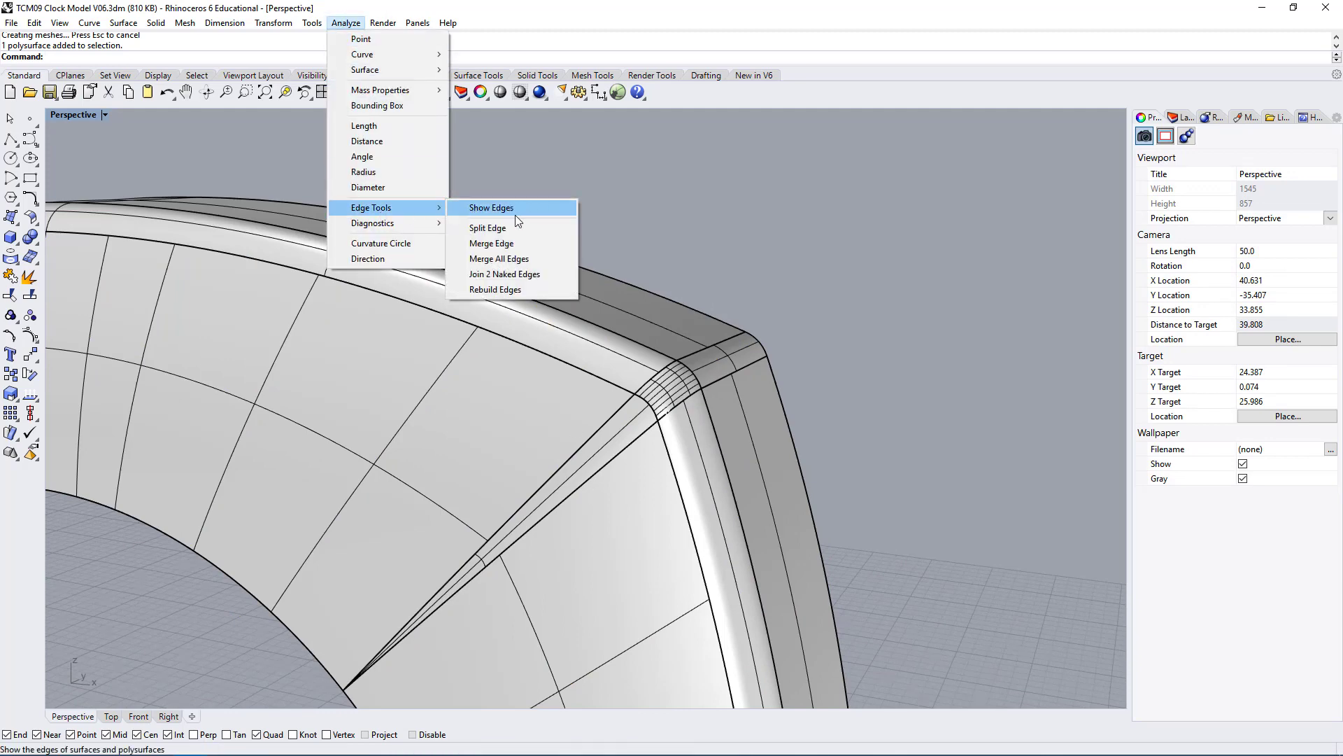